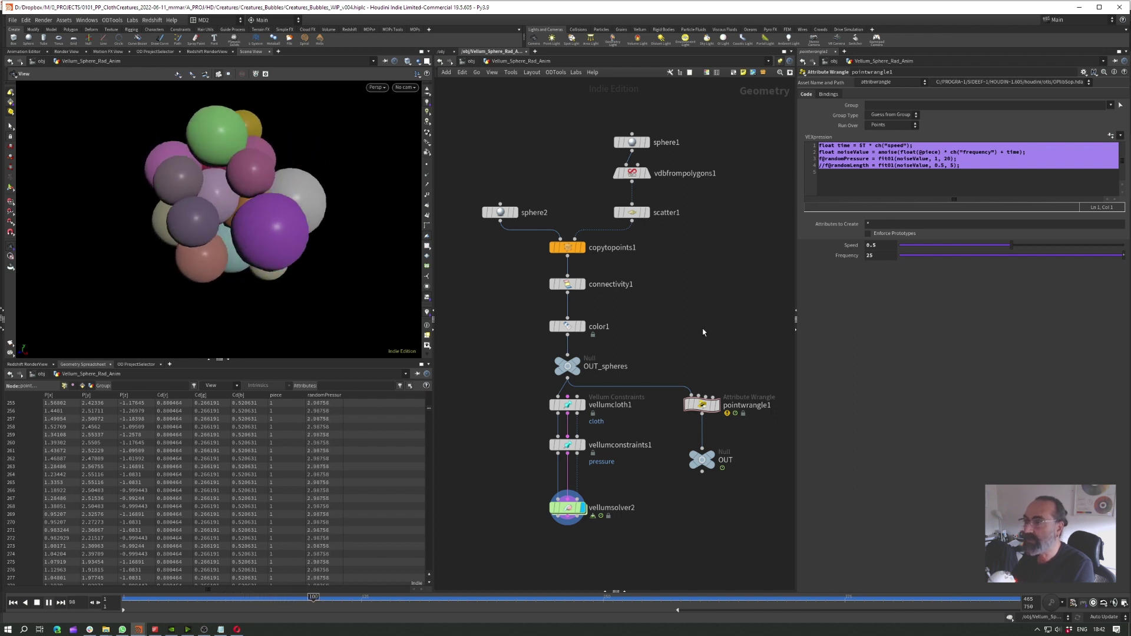
Step: Set the display flag on copytopoints1 and zoom out to see the separate grey spheres
middle_drag(698, 289, 697, 293)
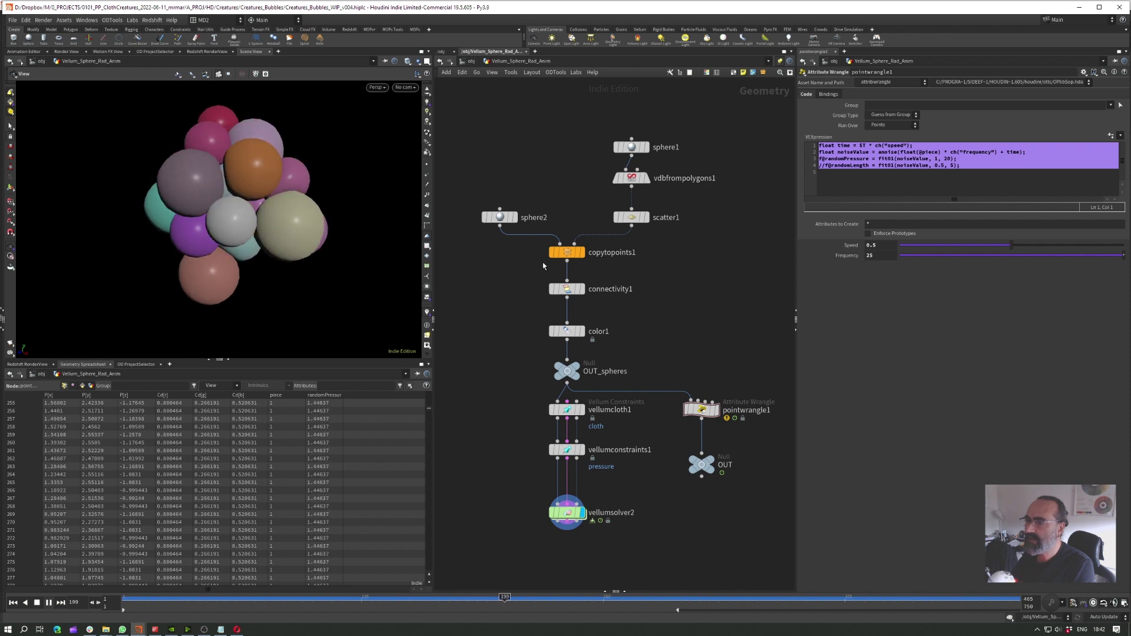
click(582, 252)
scroll(233, 225, down, 10)
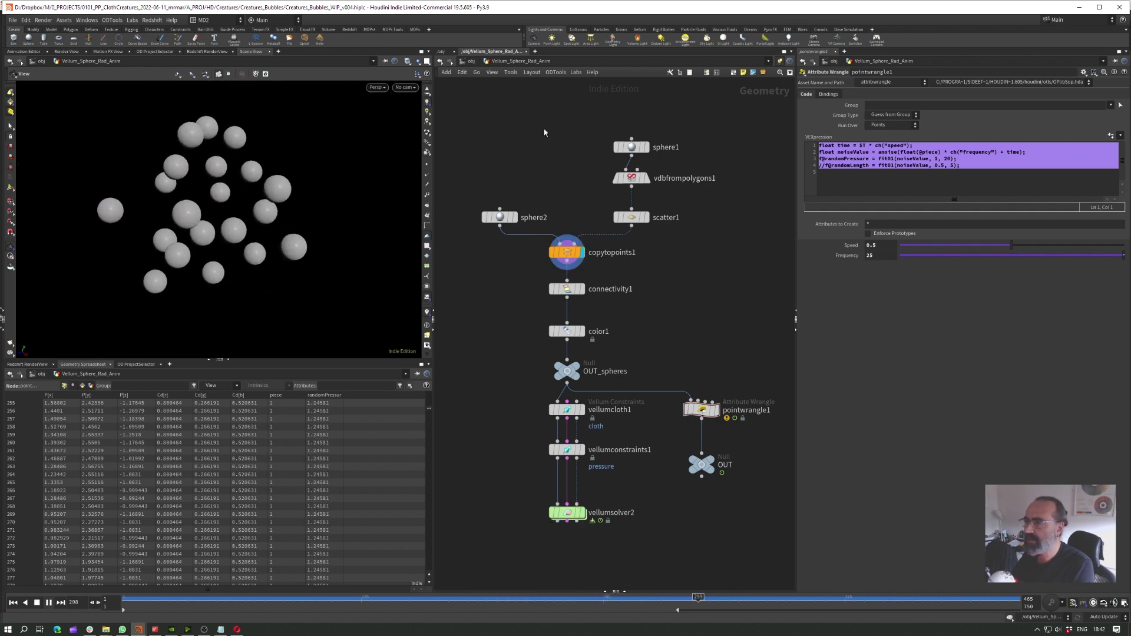
Step: Display sphere1, then its vdbfrompolygons1 volume conversion, and view the volume settings
click(627, 147)
click(646, 148)
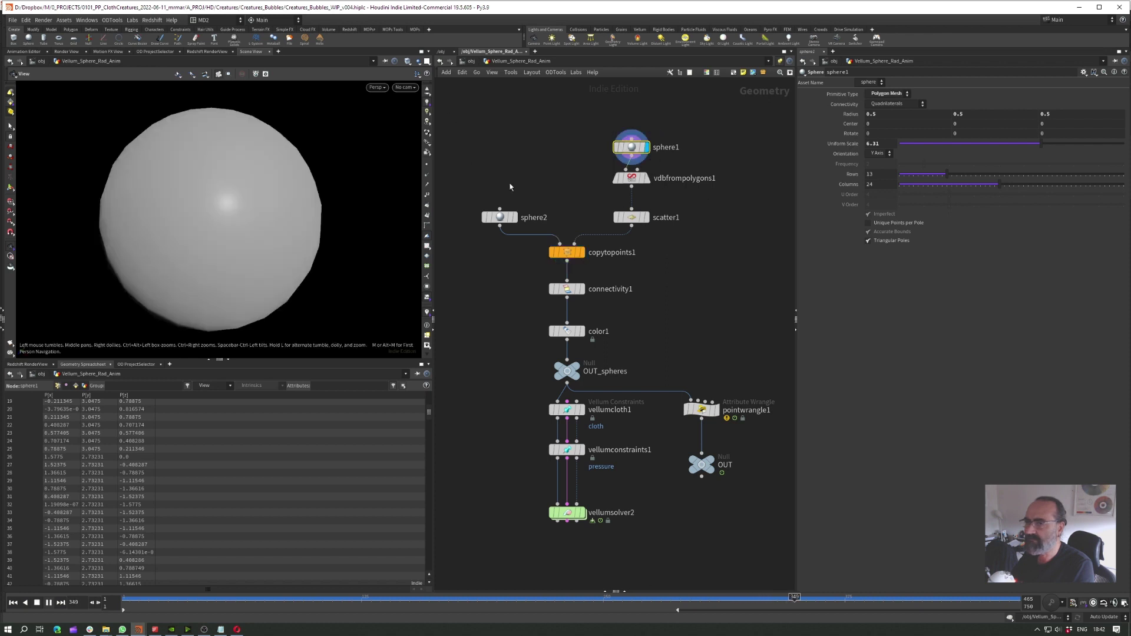
click(647, 178)
click(621, 186)
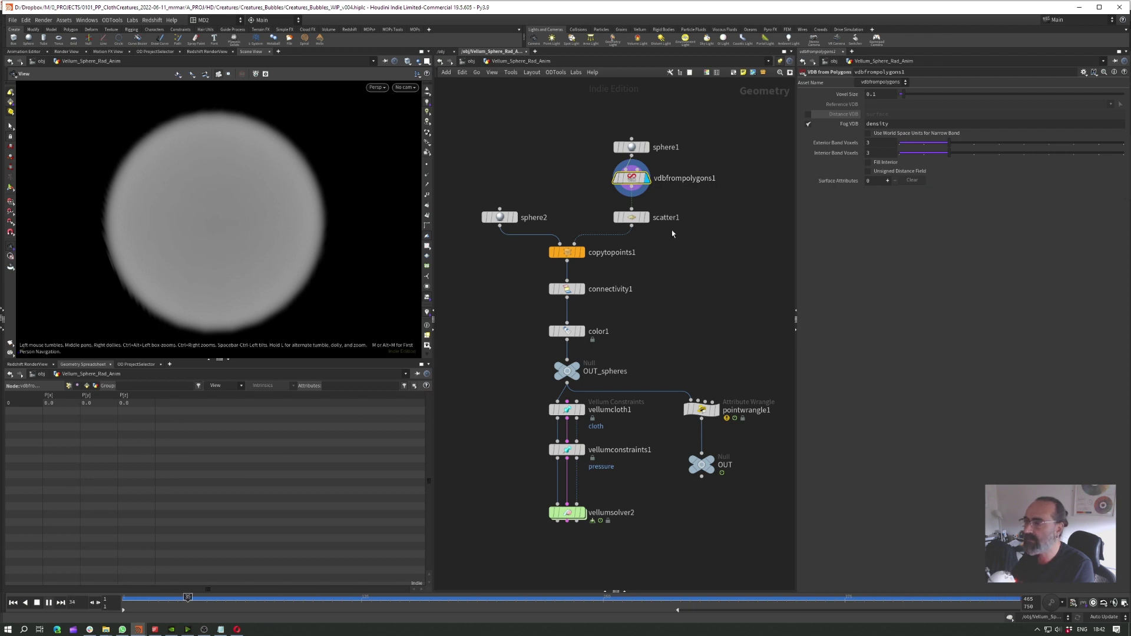
Step: Display the scatter1 points and their settings, then the copied spheres, orbiting around the cluster
click(648, 218)
click(633, 218)
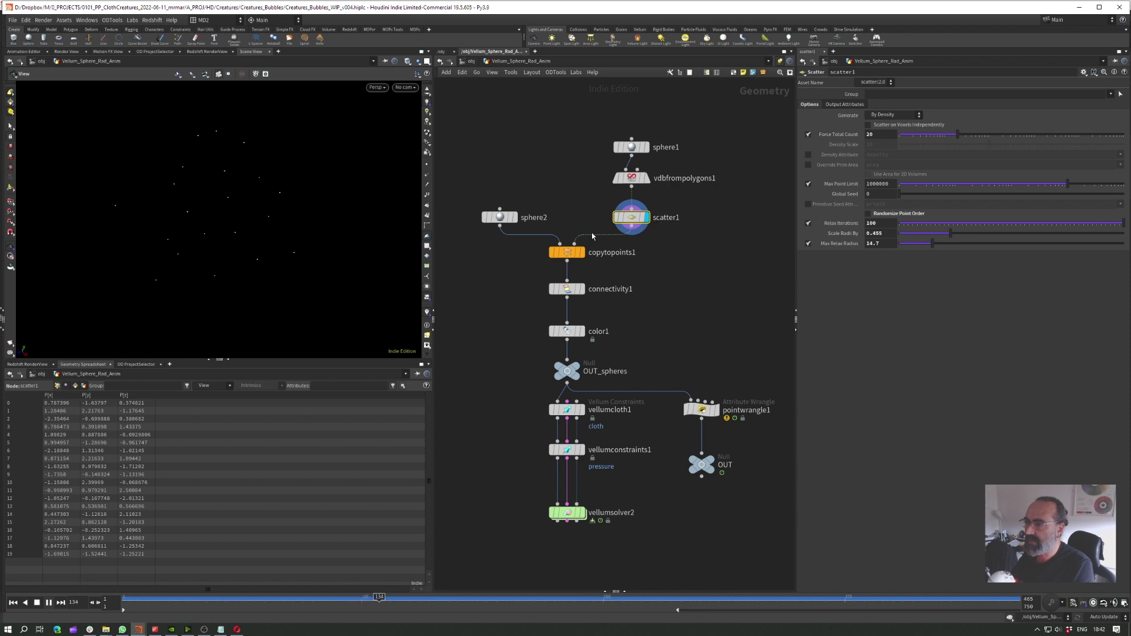
click(581, 252)
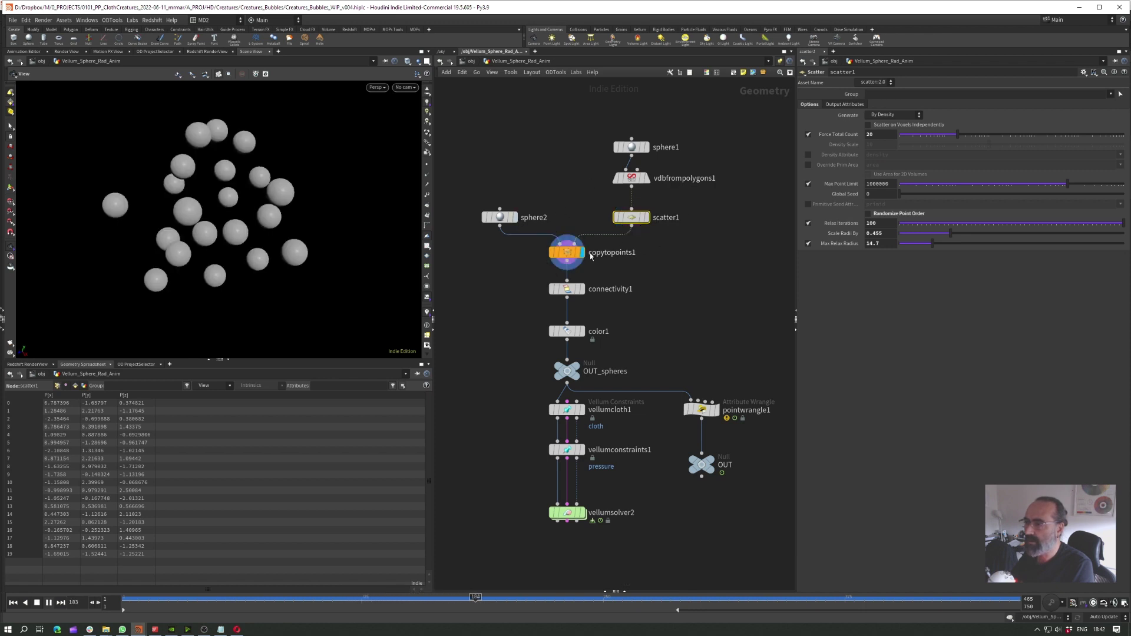
drag(247, 188, 222, 172)
Step: Stop playback at frame 1 and display the connectivity1 output
click(567, 289)
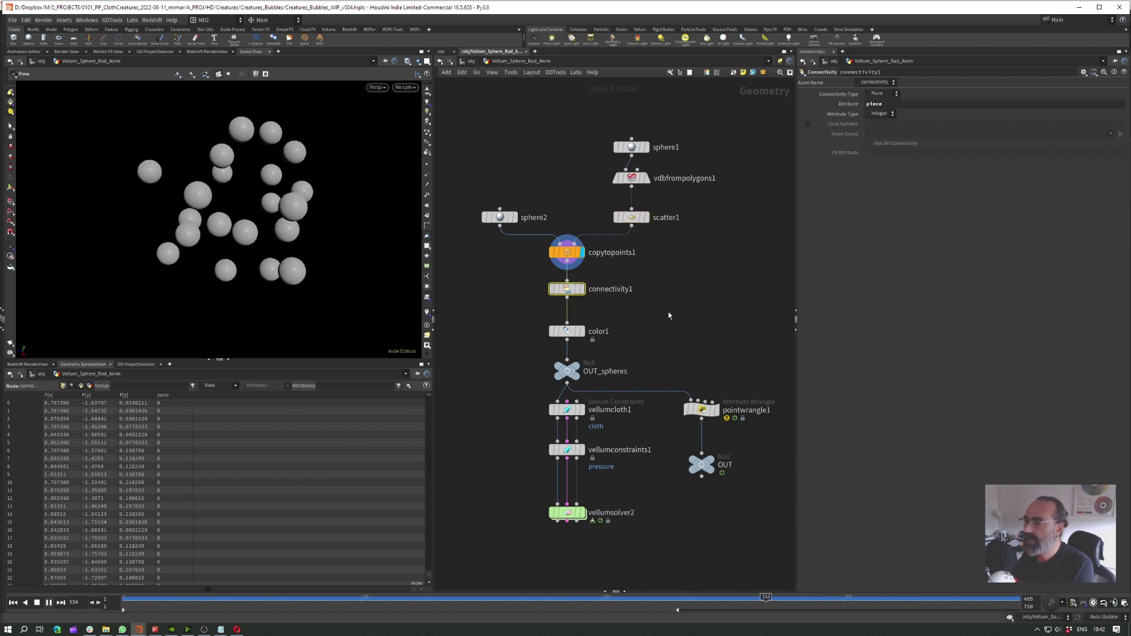
click(37, 604)
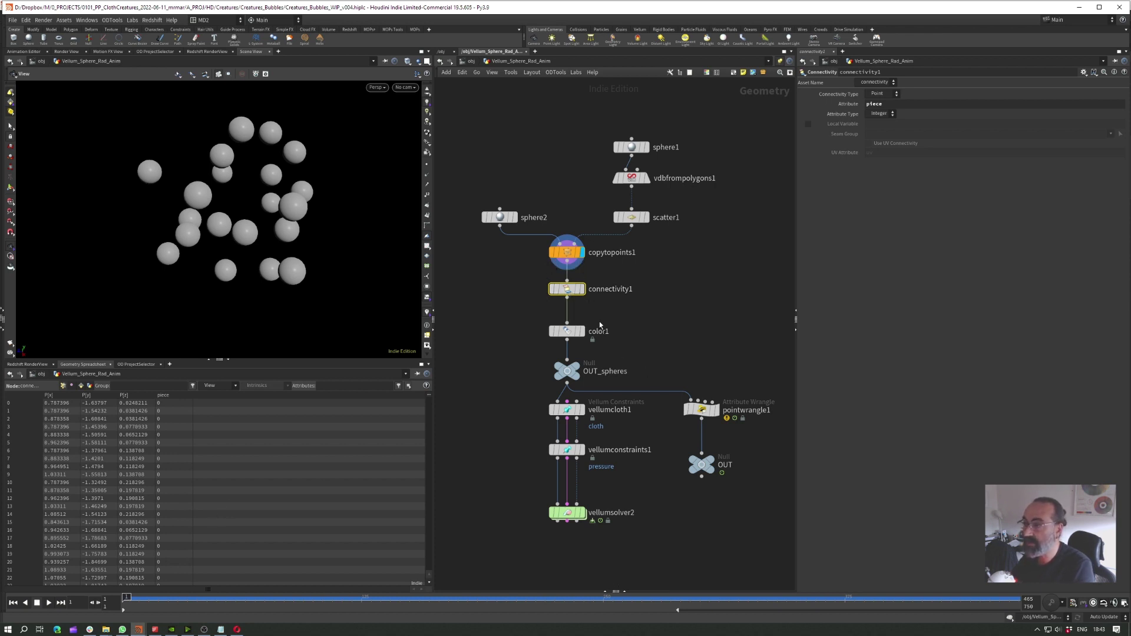
click(581, 289)
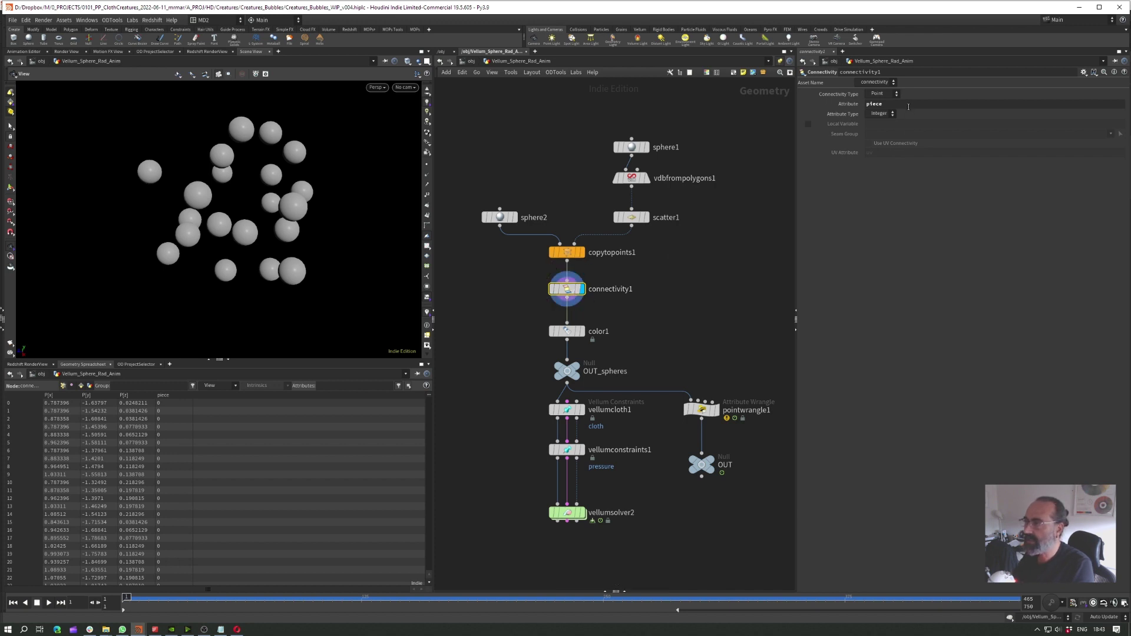
Step: Scroll the Geometry Spreadsheet's piece column to inspect each sphere's piece value, starting from 0
key(Return)
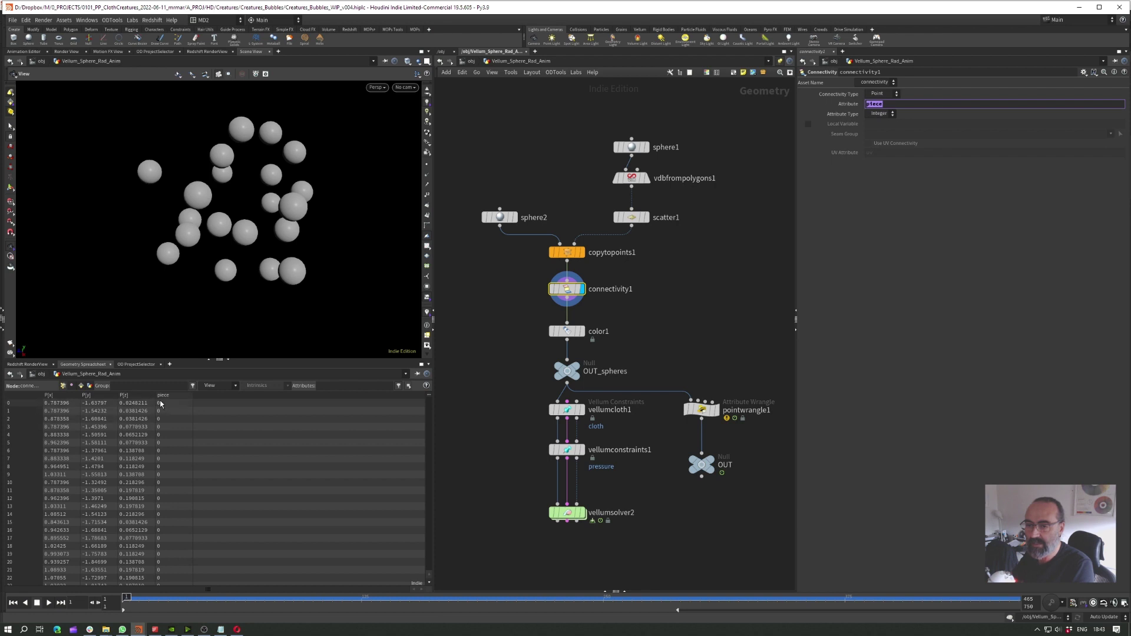
scroll(175, 411, down, 7)
scroll(177, 415, up, 7)
scroll(16, 405, down, 20)
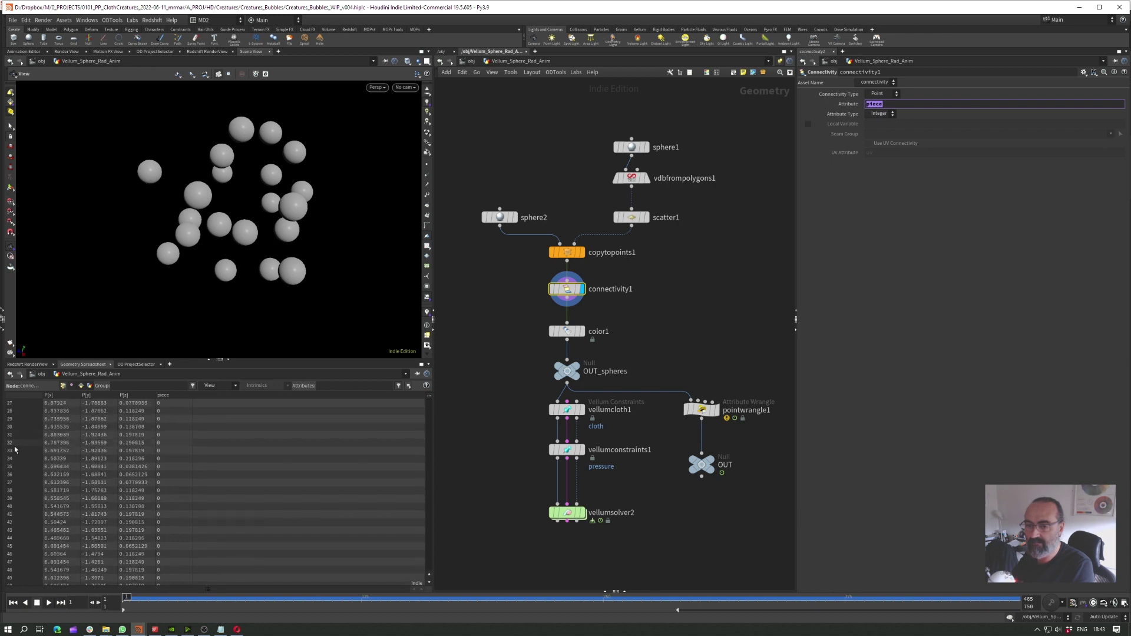
scroll(20, 462, down, 20)
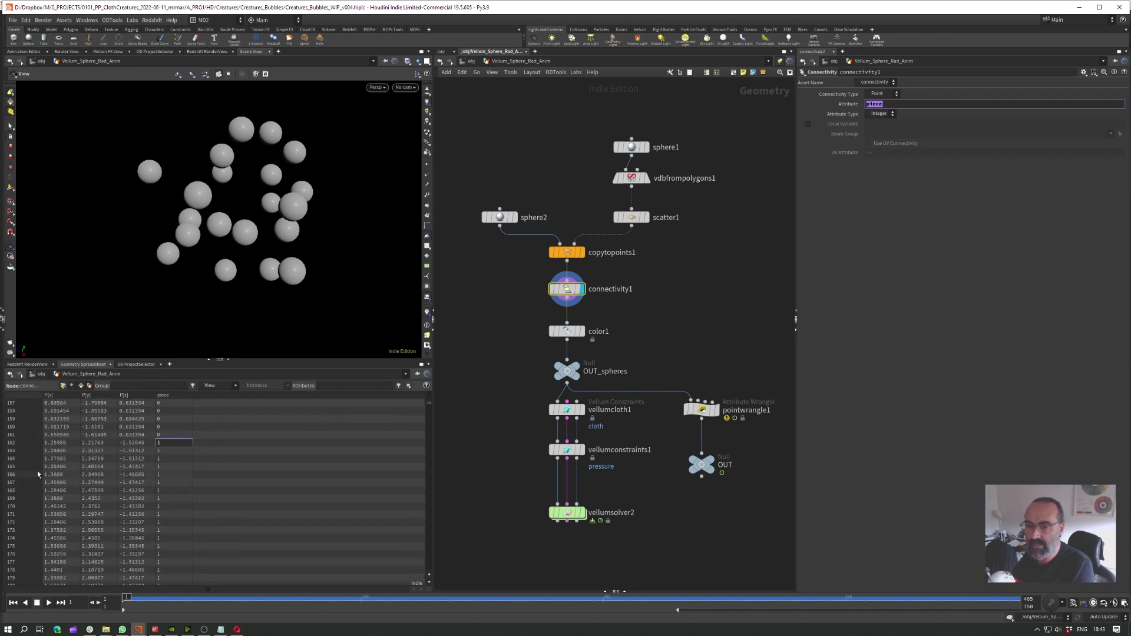
click(171, 434)
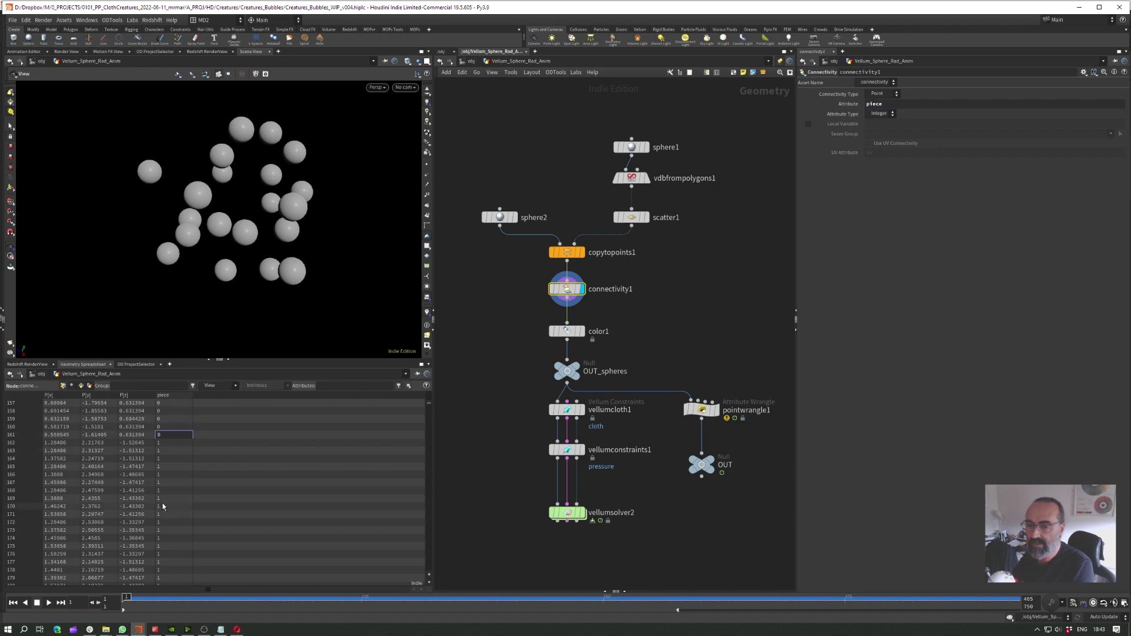
scroll(164, 497, down, 20)
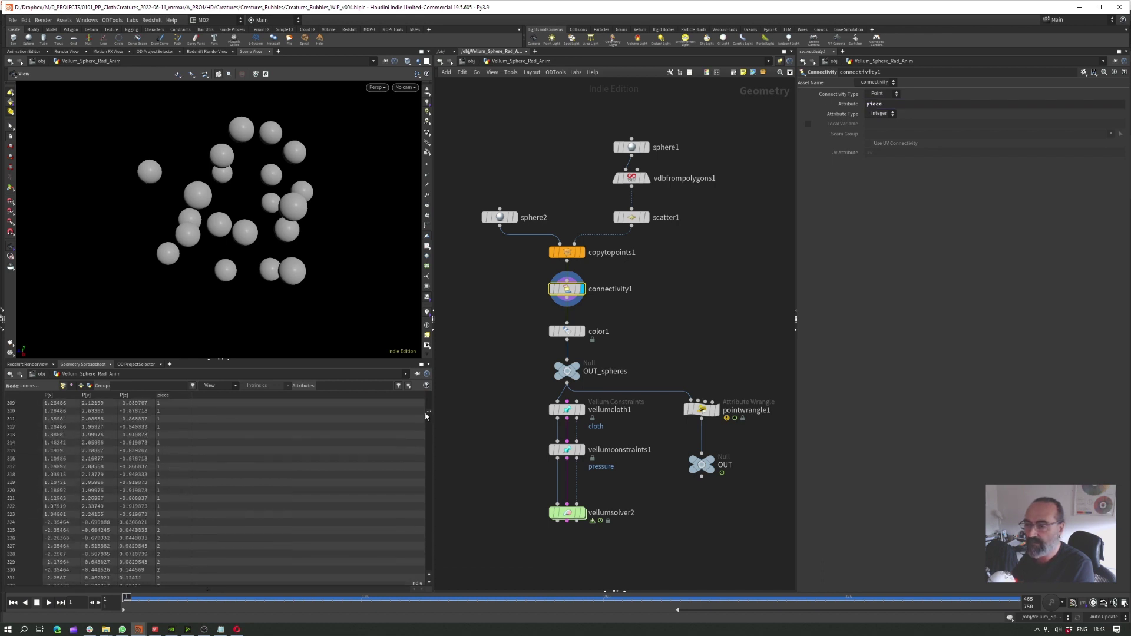
mouse_move(426, 416)
mouse_down()
mouse_move(426, 577)
mouse_move(427, 400)
mouse_up()
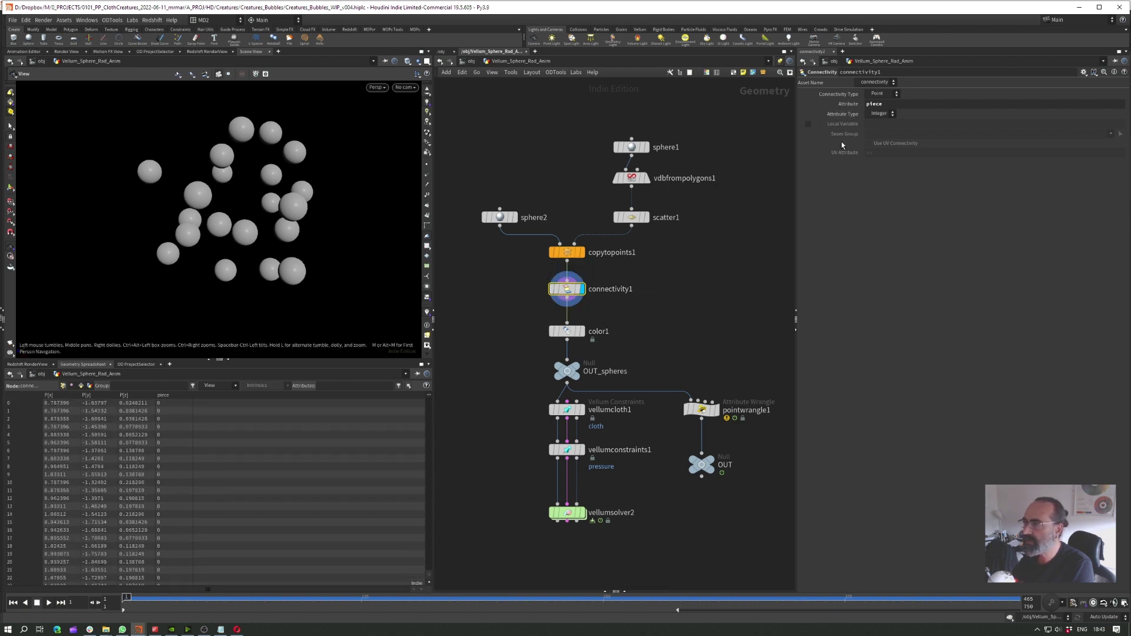
mouse_move(584, 336)
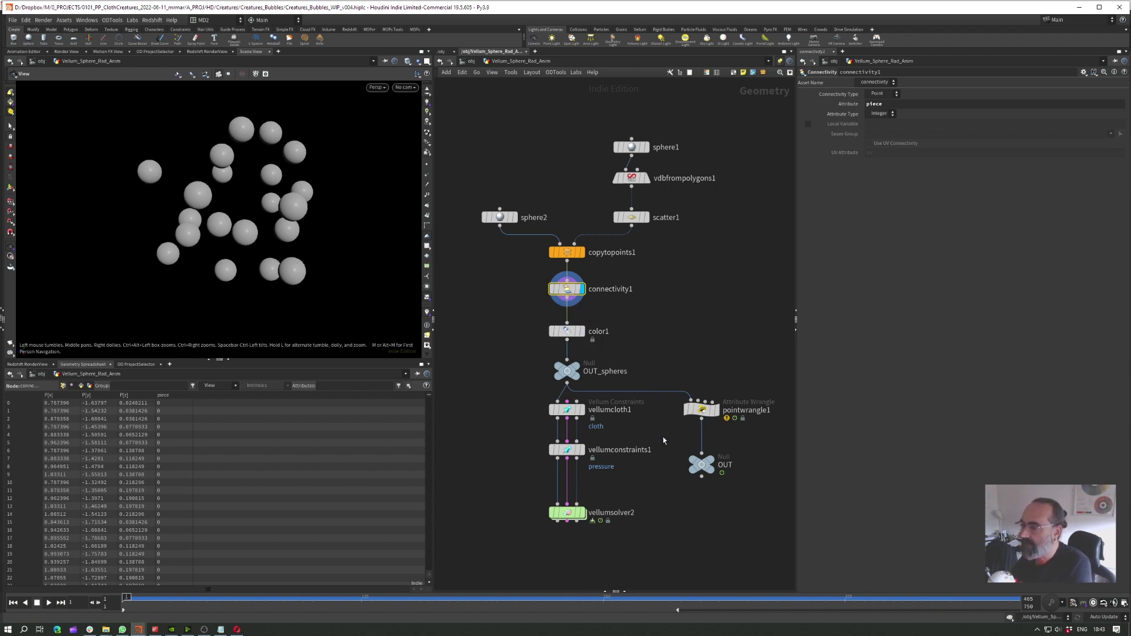
Step: Display color1's random colours from the piece attribute, then select vellumcloth1 to see its cloth settings
click(582, 331)
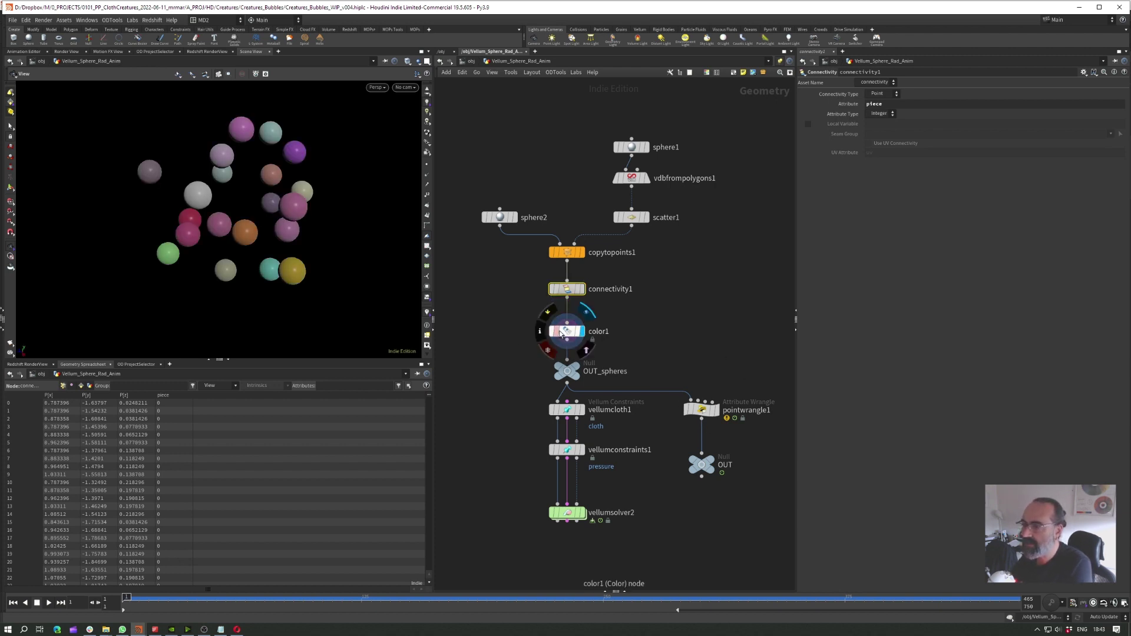
click(567, 331)
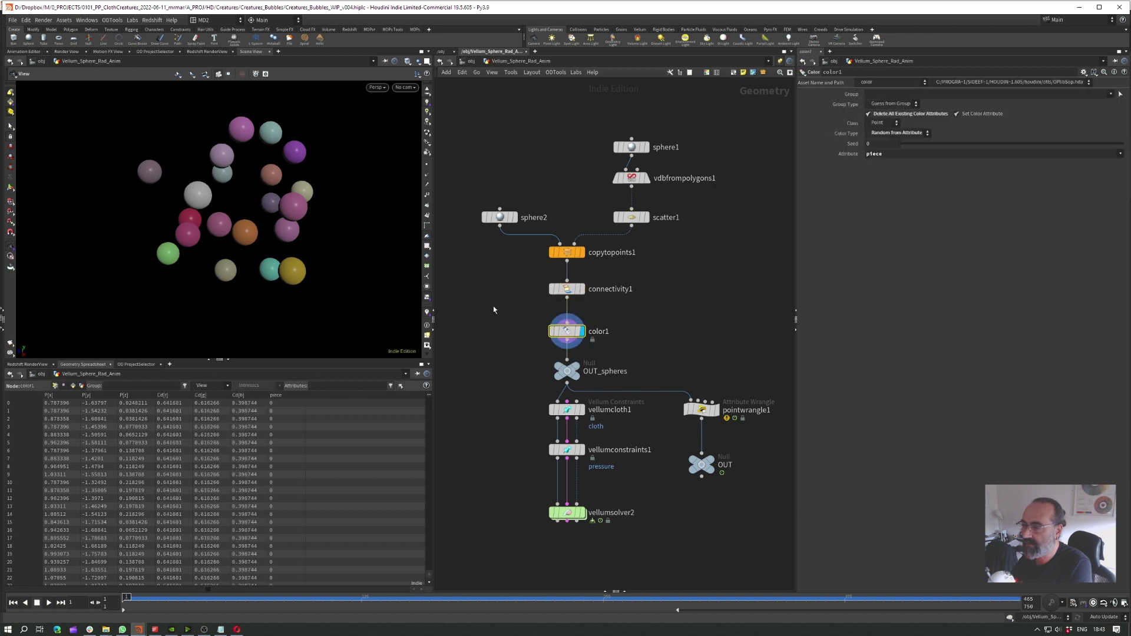
click(922, 155)
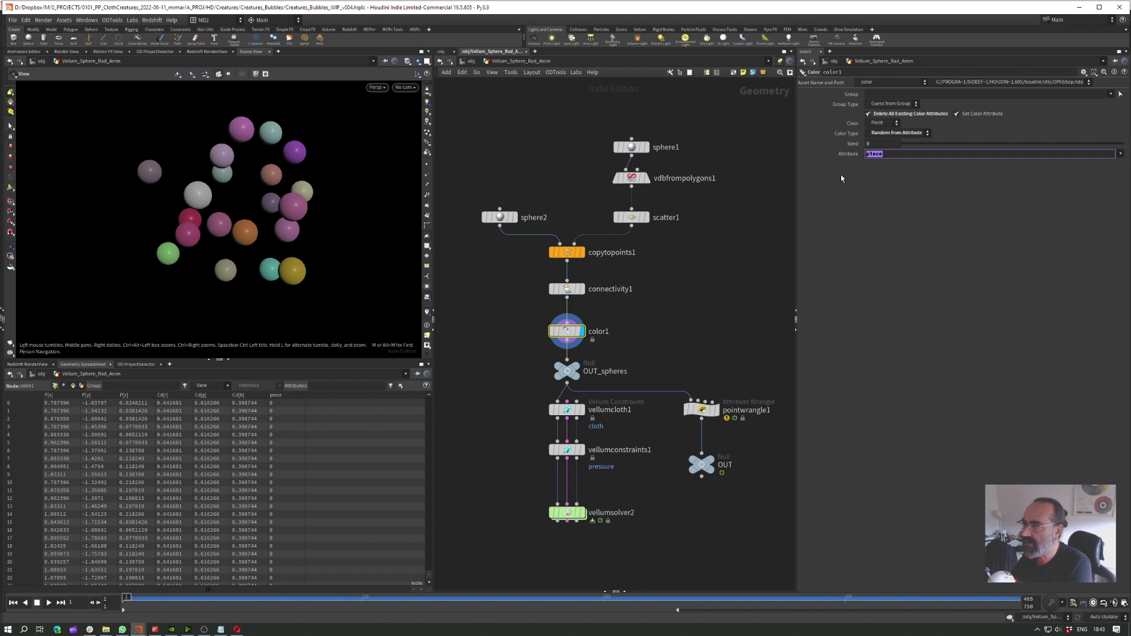
click(560, 338)
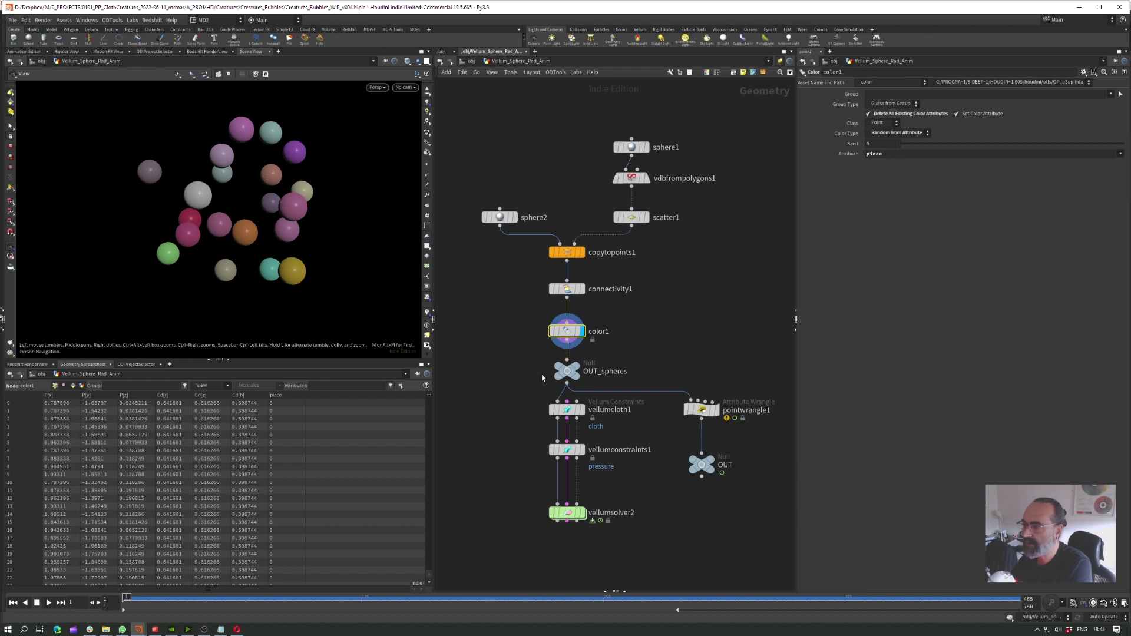
click(567, 410)
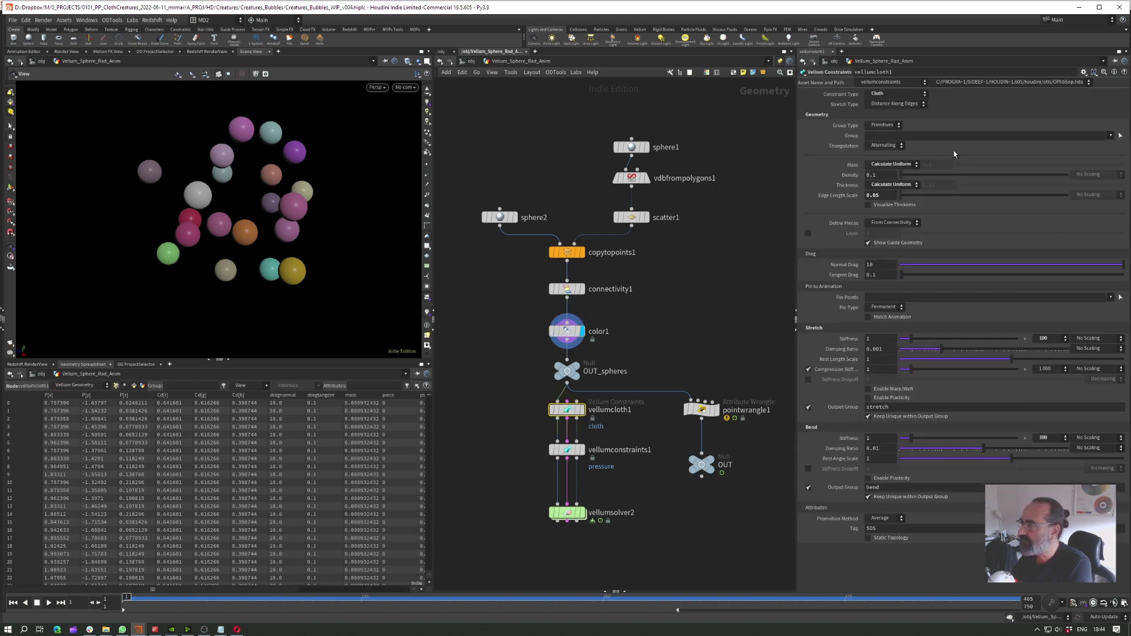
Step: Select vellumconstraints1 to view its Pressure constraint settings, adjusting the network view
click(567, 449)
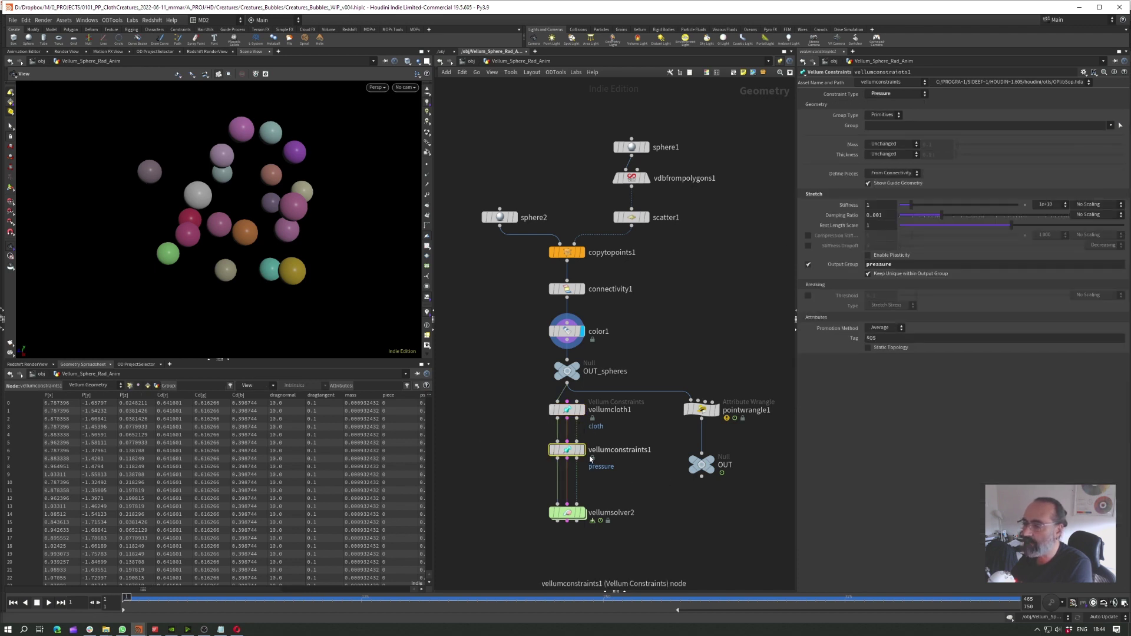
mouse_move(584, 454)
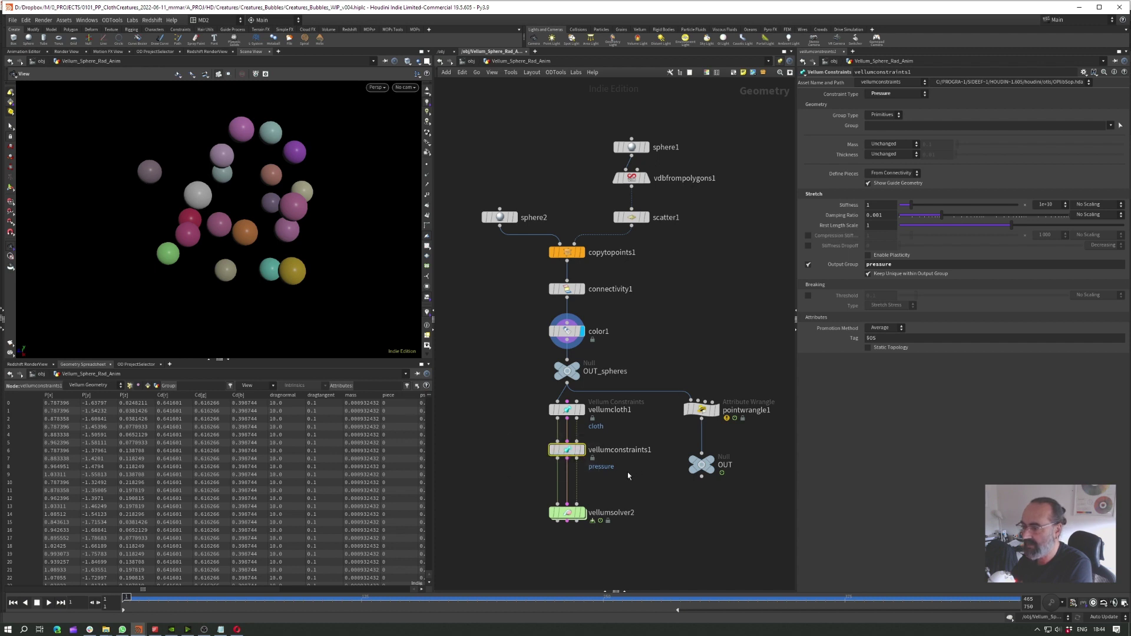
drag(628, 472, 508, 437)
drag(517, 434, 566, 453)
mouse_move(566, 454)
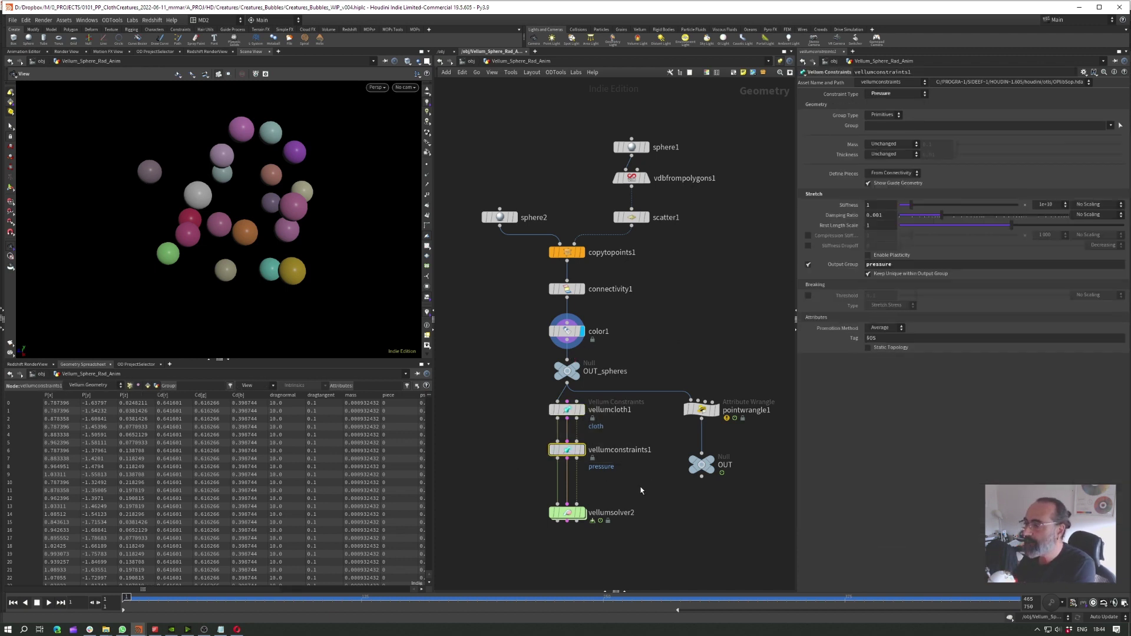
Step: Display vellumsolver2, dive into its forces network, and bypass the pressure properties node
click(582, 512)
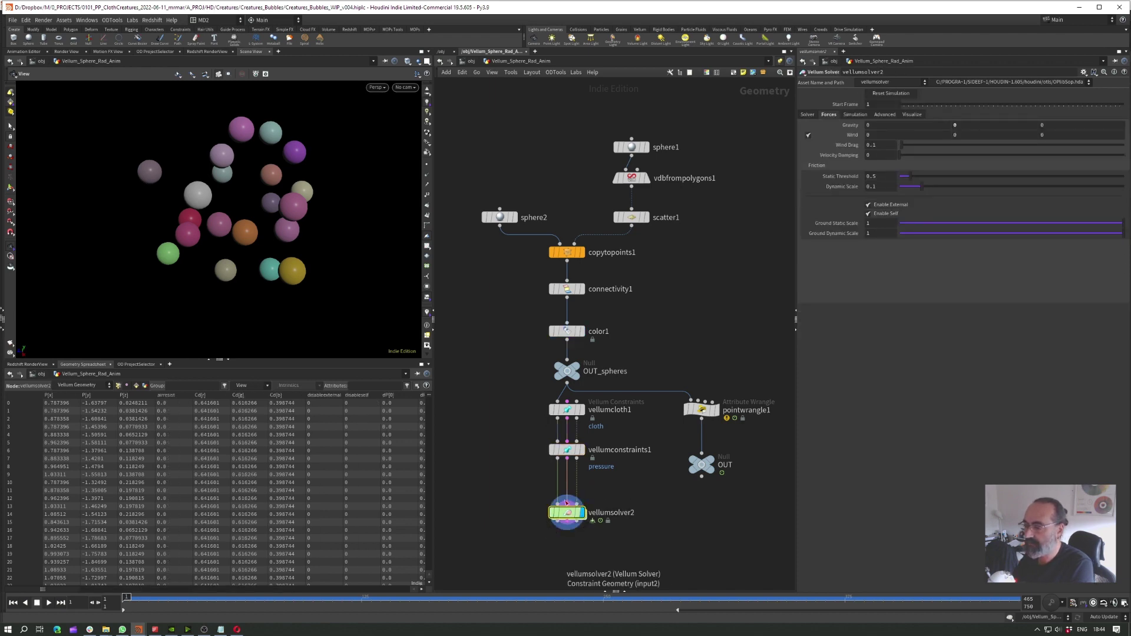
double_click(566, 512)
click(564, 284)
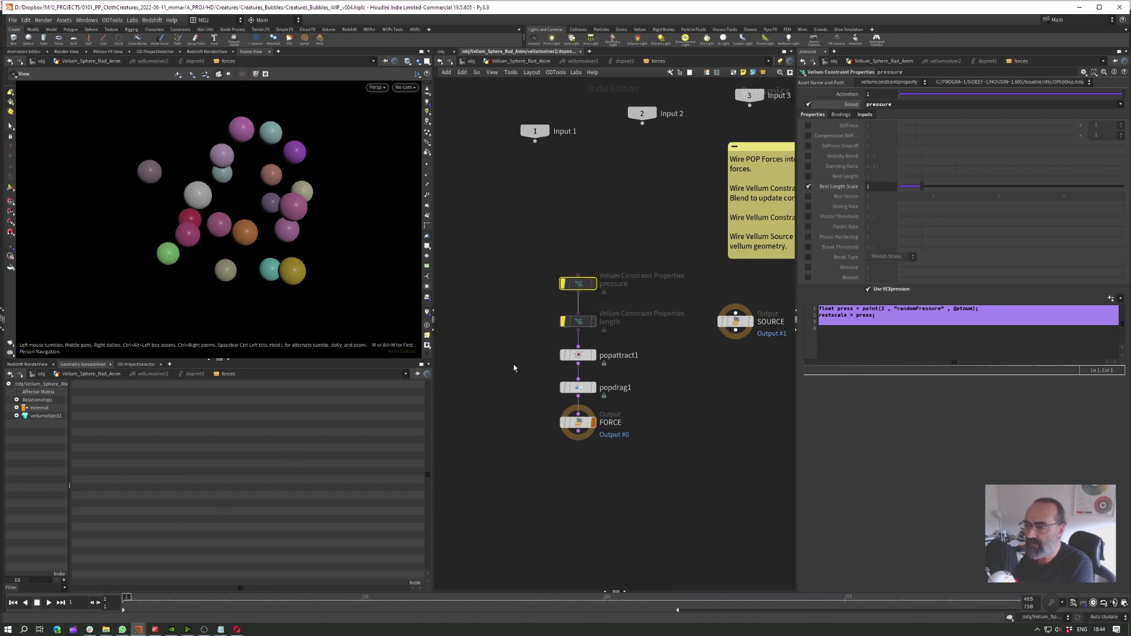
Step: Inspect the popattract1 and popdrag1 settings, then stop playback back at frame 1
click(578, 354)
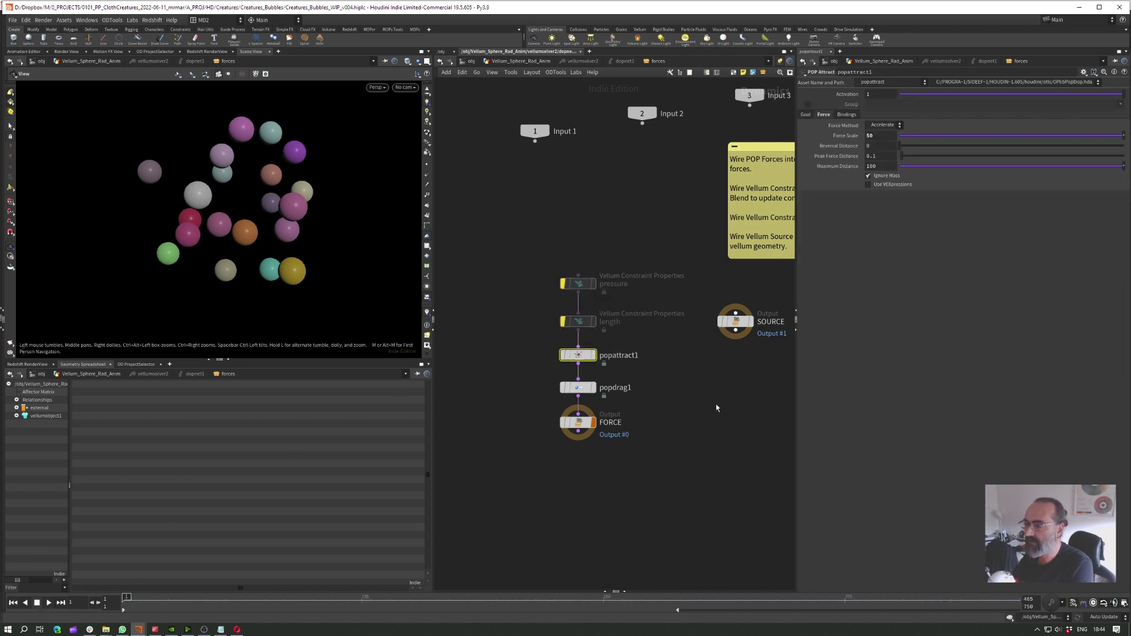
key(Down)
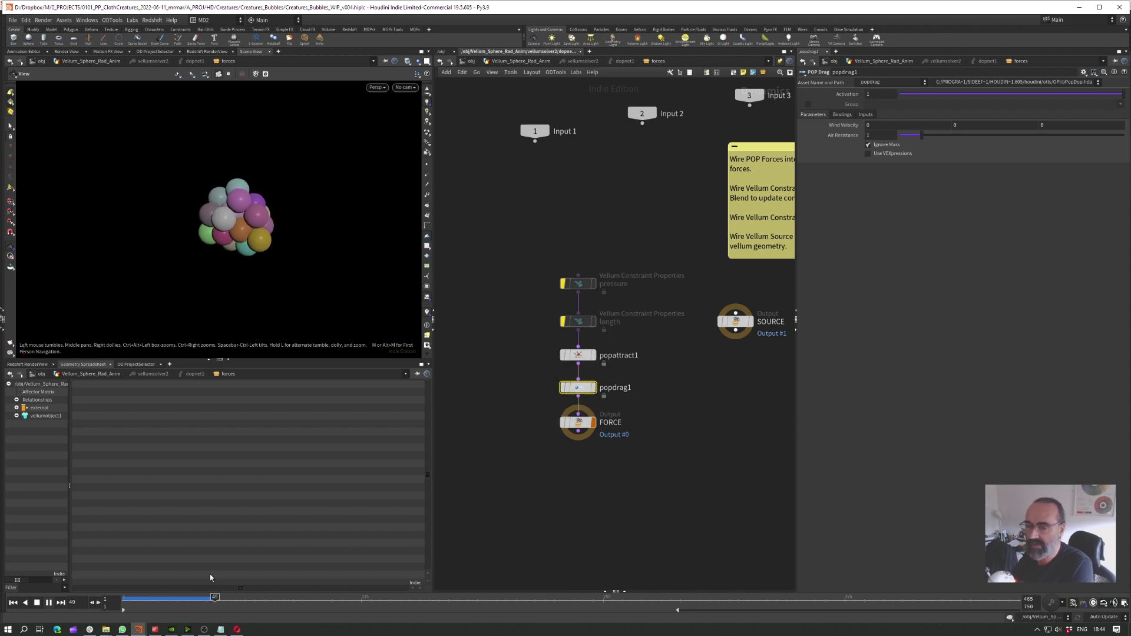
click(36, 602)
click(13, 602)
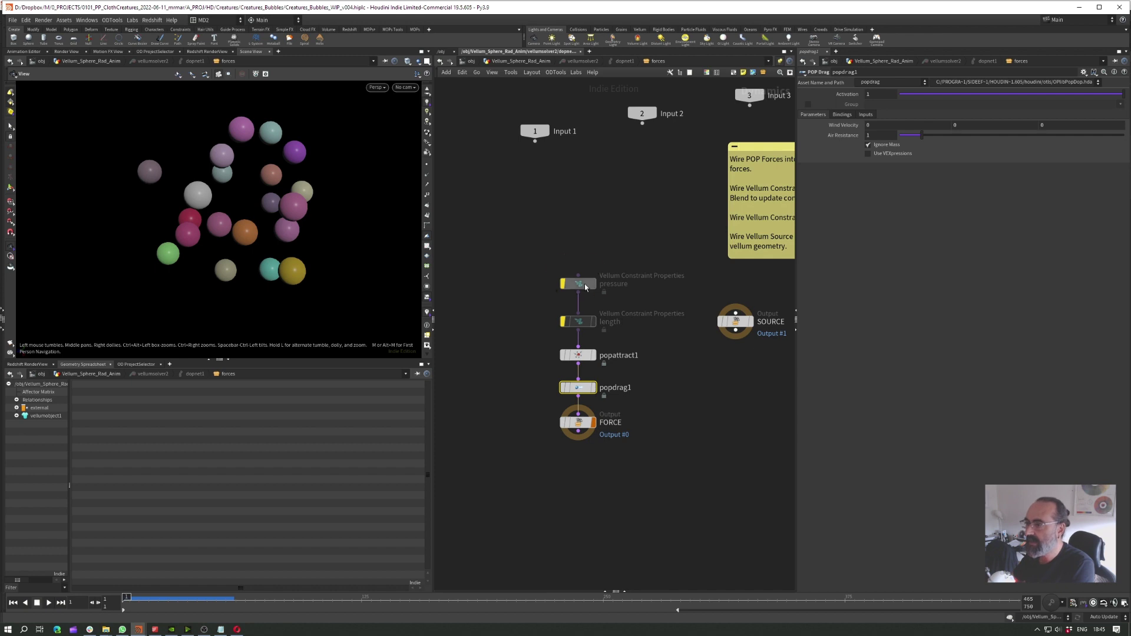
Step: Re-enable the pressure properties node and check that its Group is set to pressure
mouse_move(582, 287)
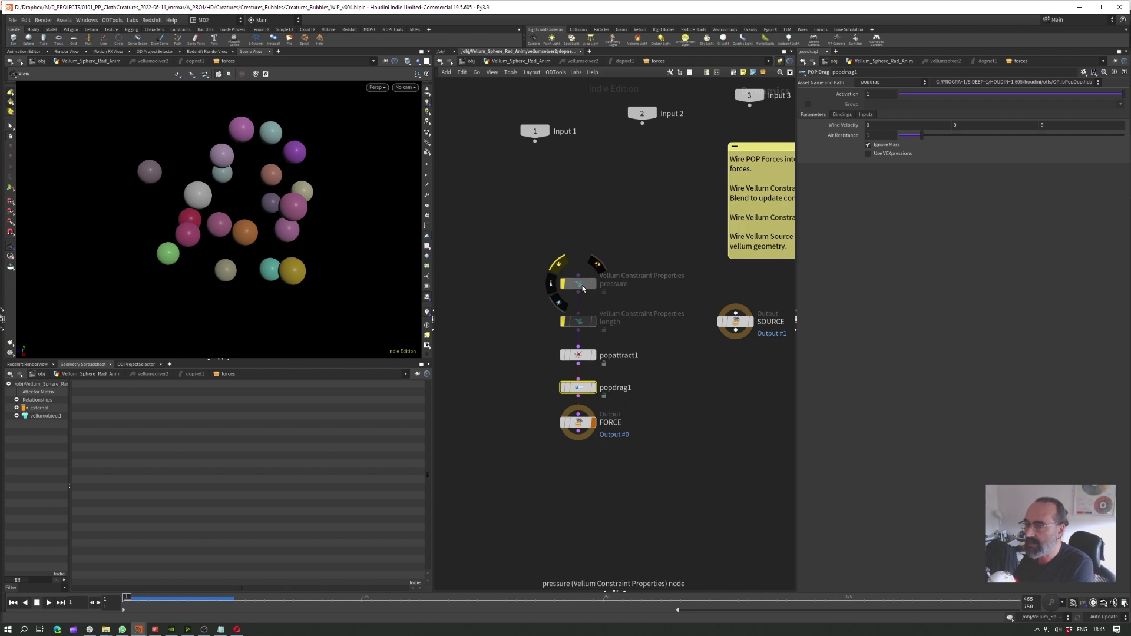
click(563, 284)
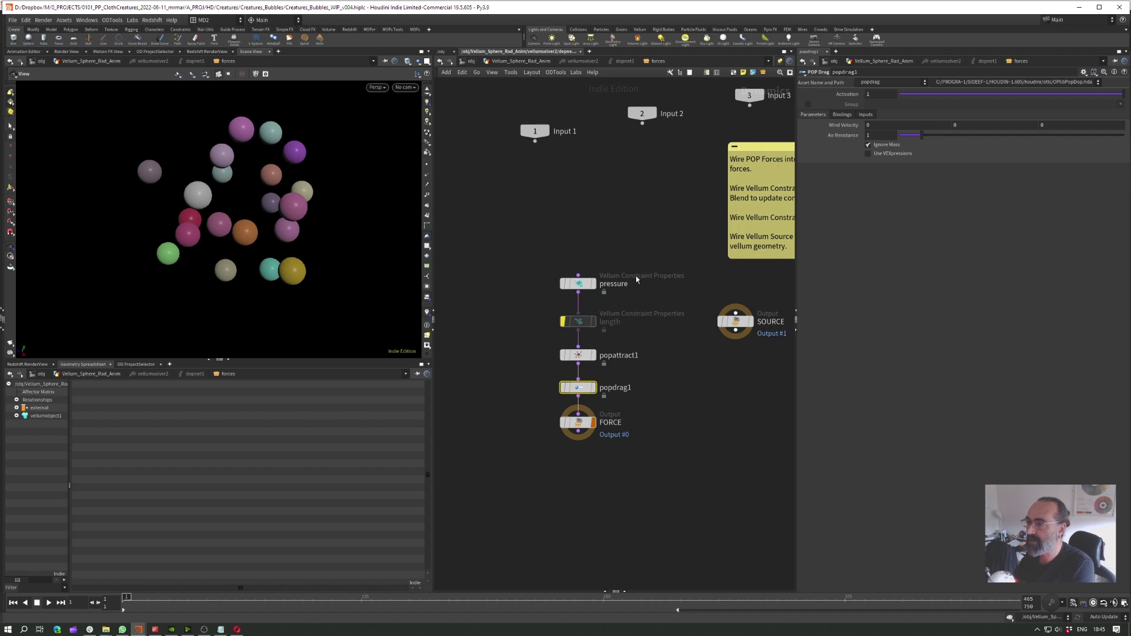
click(584, 285)
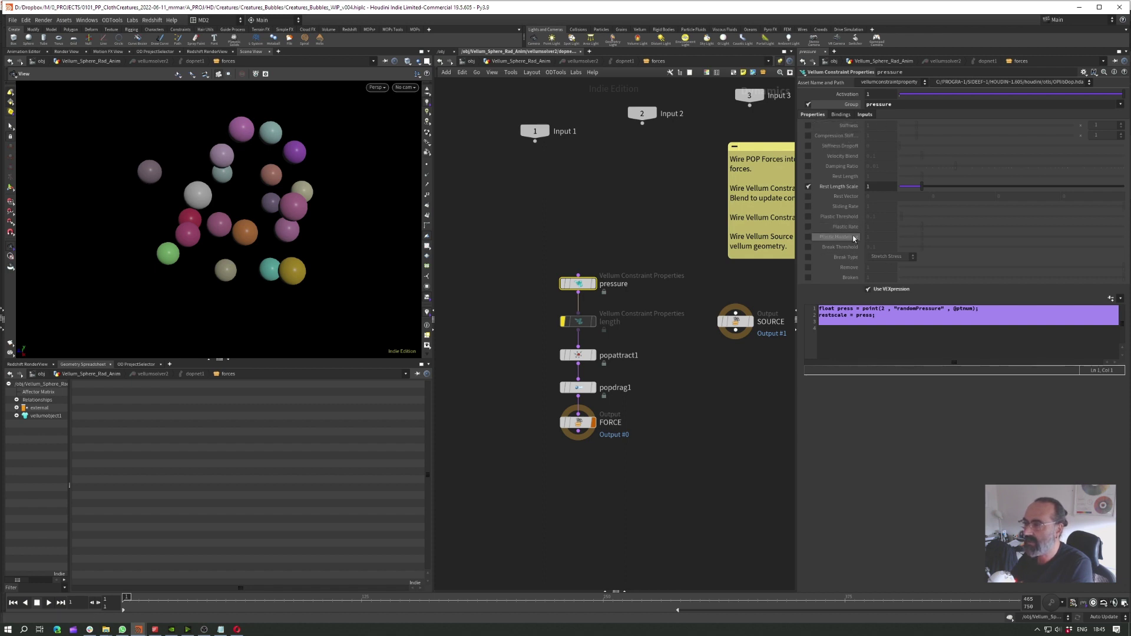
double_click(900, 106)
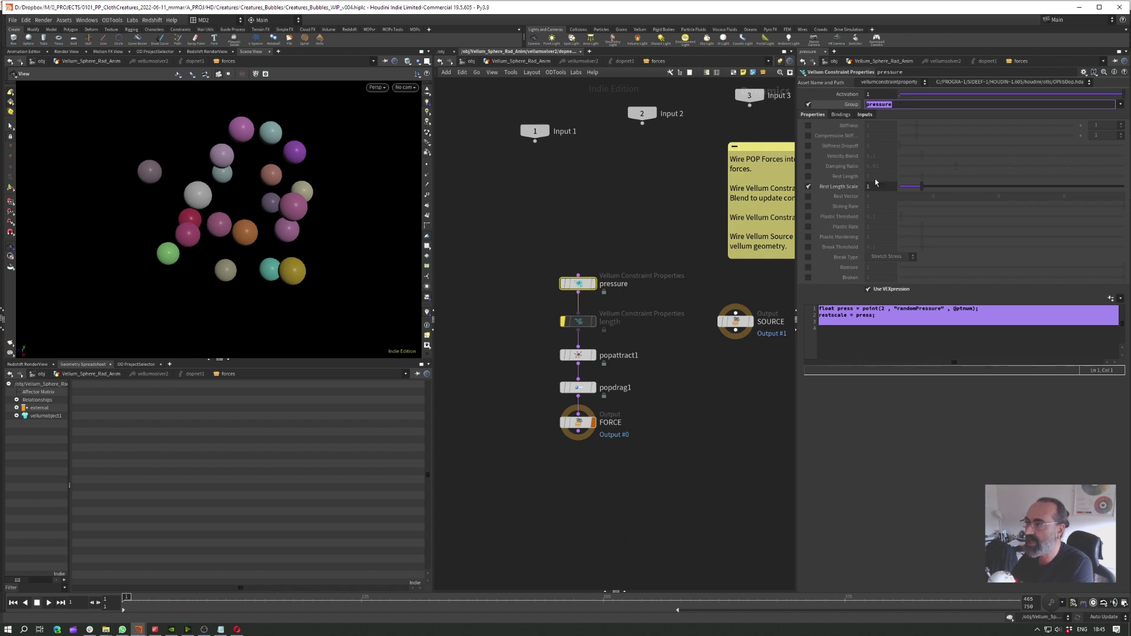
click(906, 105)
double_click(878, 105)
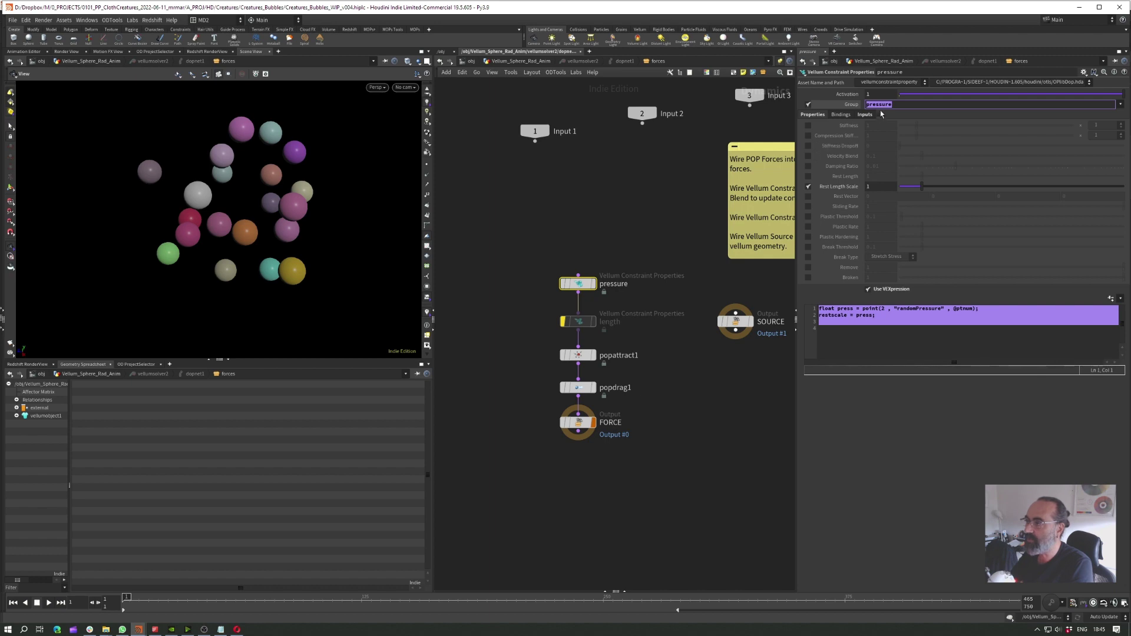
Step: Review vellumconstraints1 and vellumsolver2 in the sphere network, then dive back into the solver
click(547, 63)
click(567, 450)
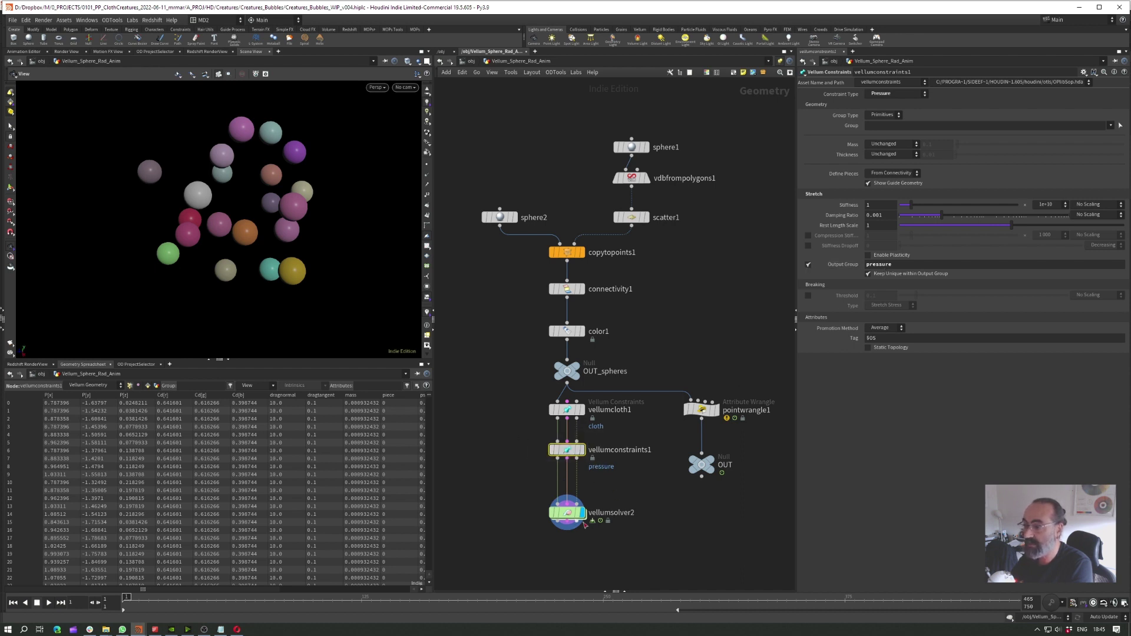
click(568, 513)
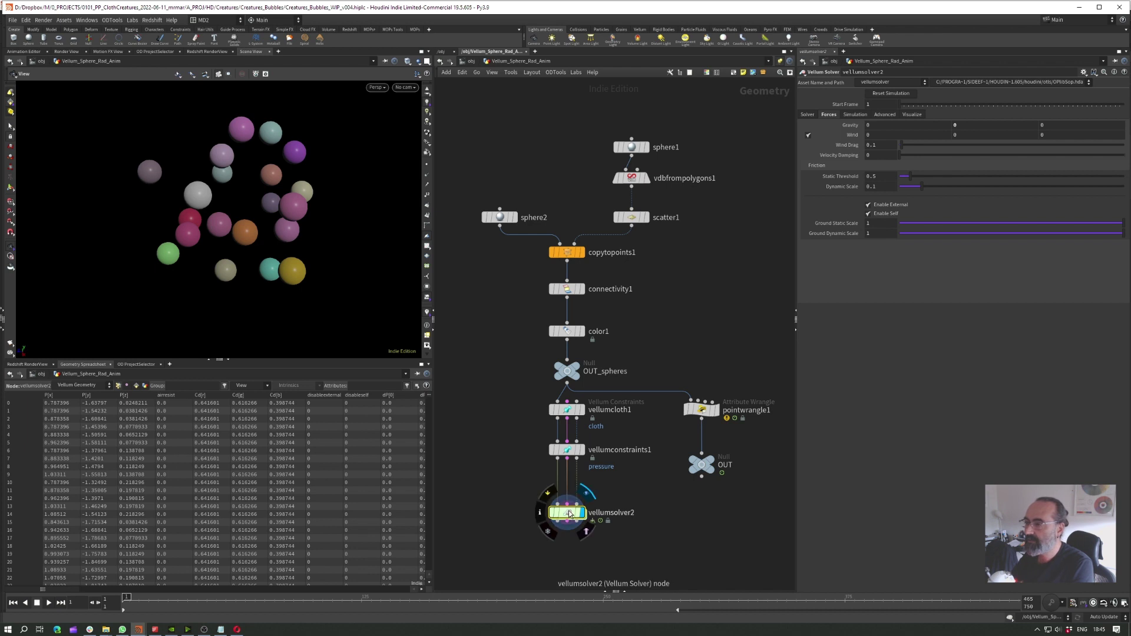
double_click(569, 514)
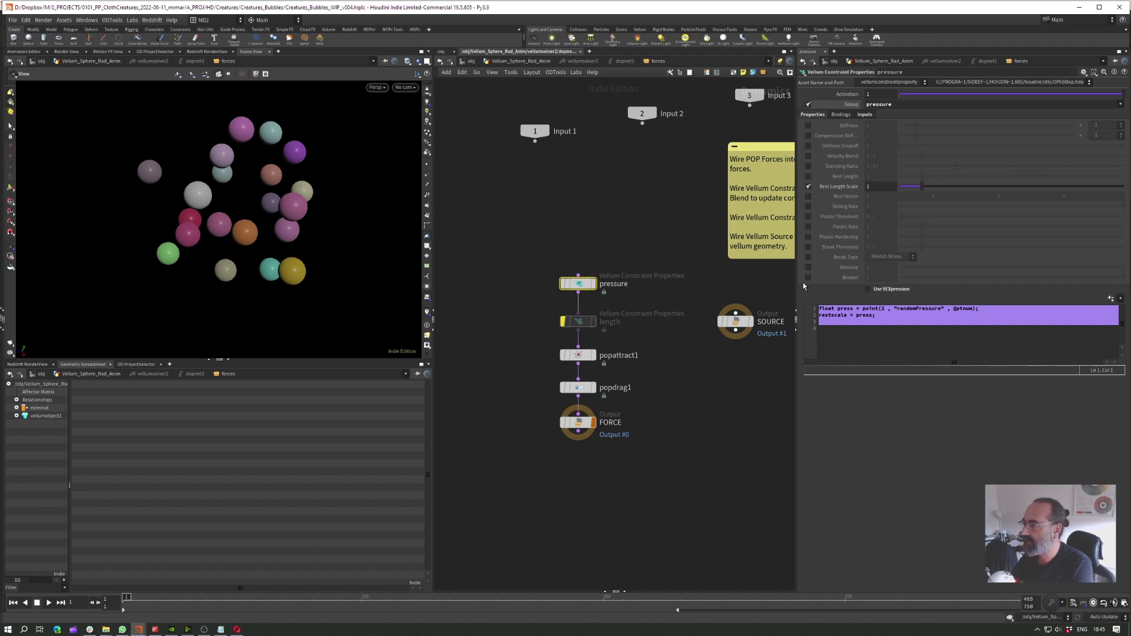
Step: Turn off Use VEXpression on the pressure node and start playing the simulation
click(869, 289)
click(884, 292)
click(869, 289)
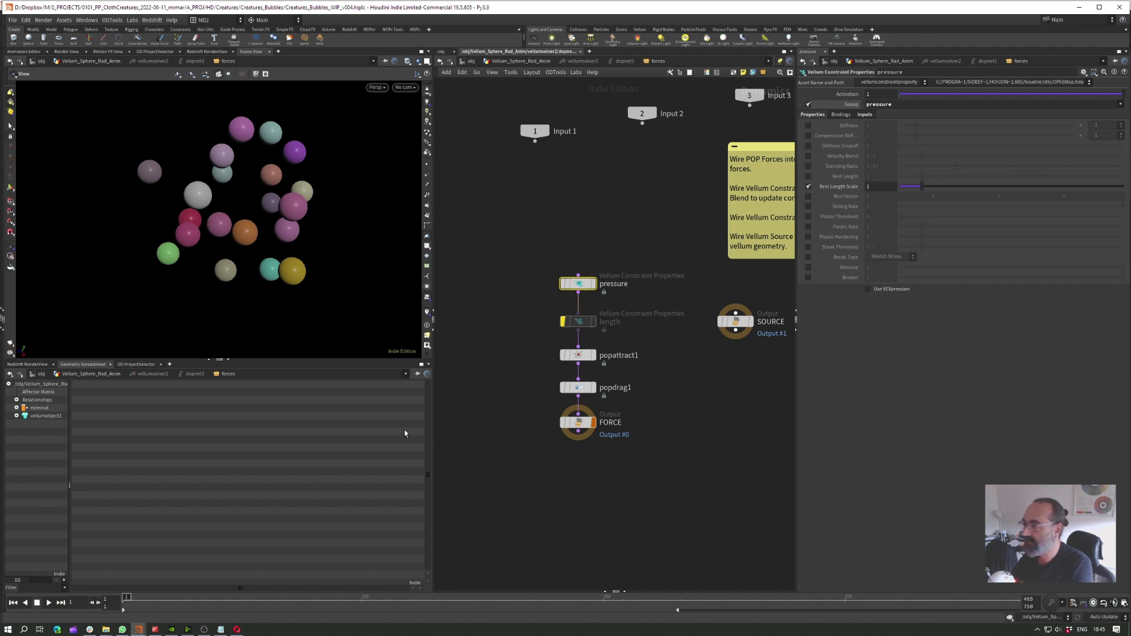
click(49, 602)
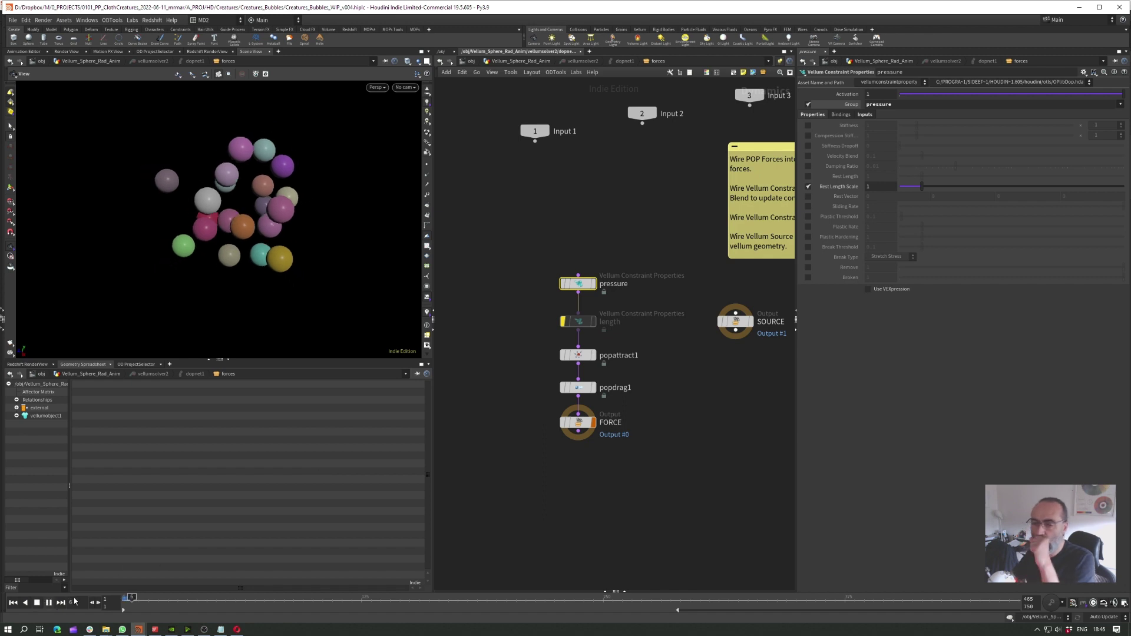
Step: Try rest length scales of 2.76 and about 1.91, reset to 1, and re-enable the VEXpression
click(960, 186)
drag(961, 186, 916, 195)
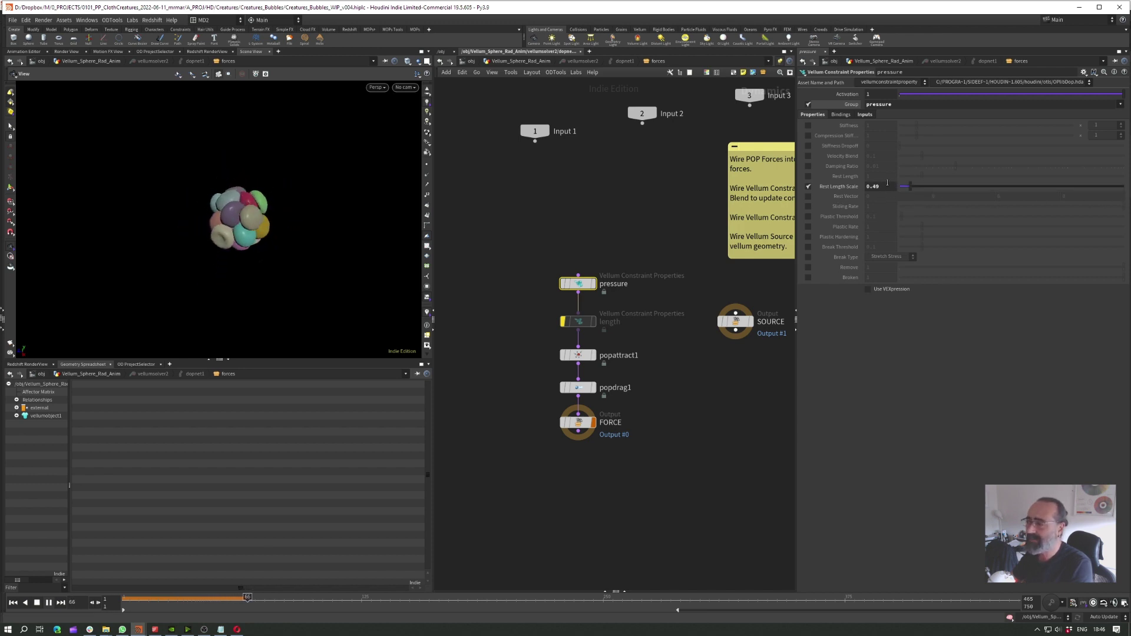
ctrl+middle_click(827, 190)
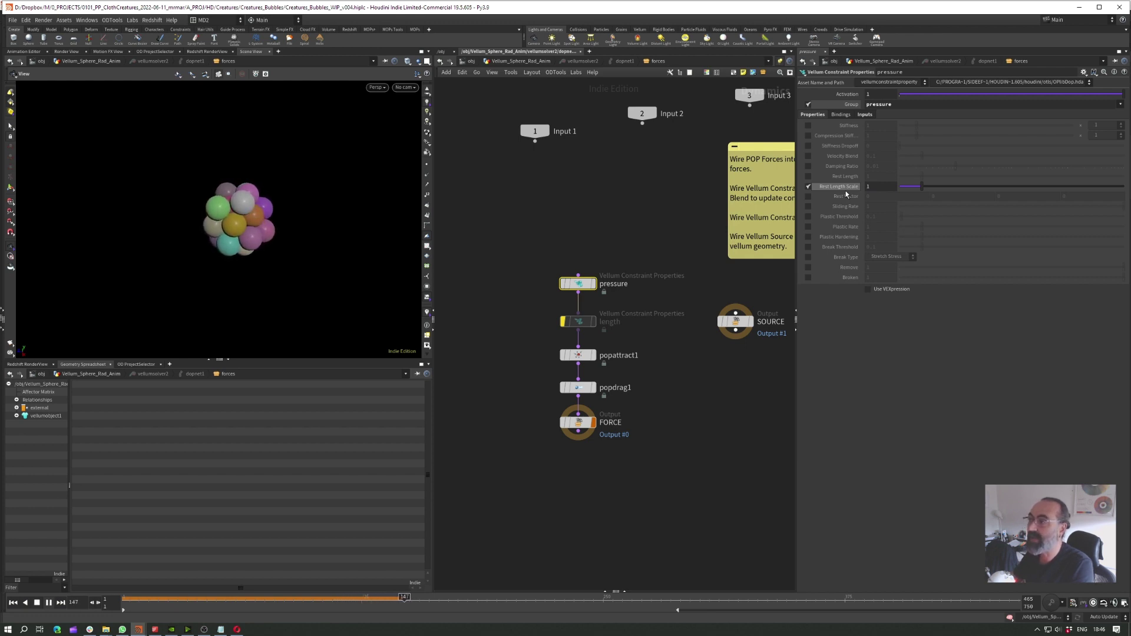
click(870, 289)
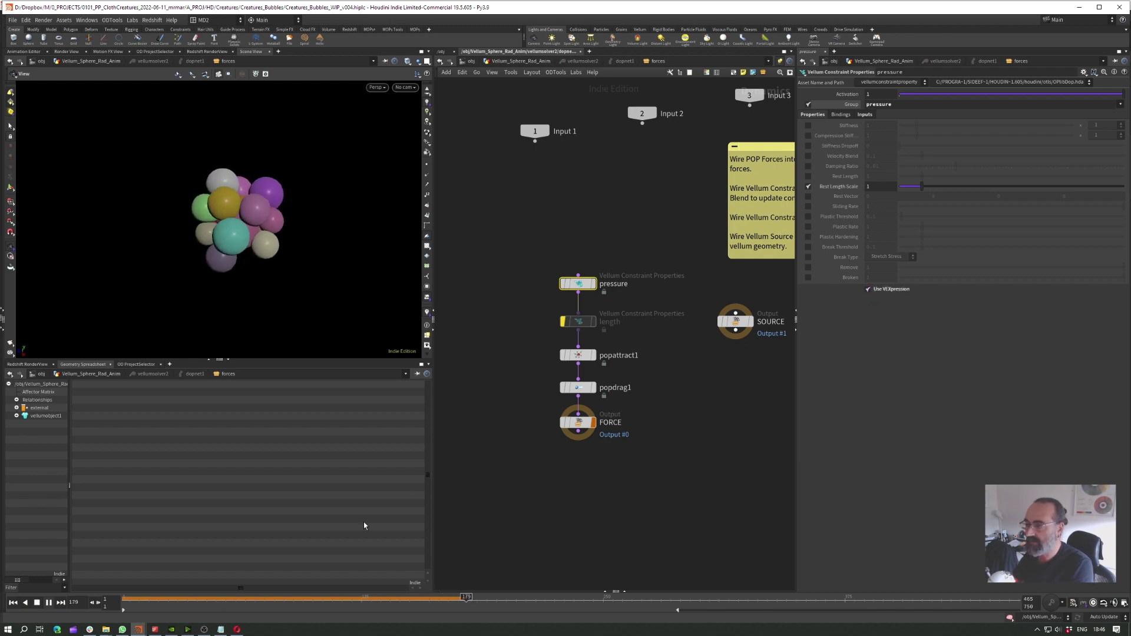
Step: Rewind to frame 1, deselect the pressure node, and go up to the Vellum_Sphere_Rad_Anim network
click(13, 603)
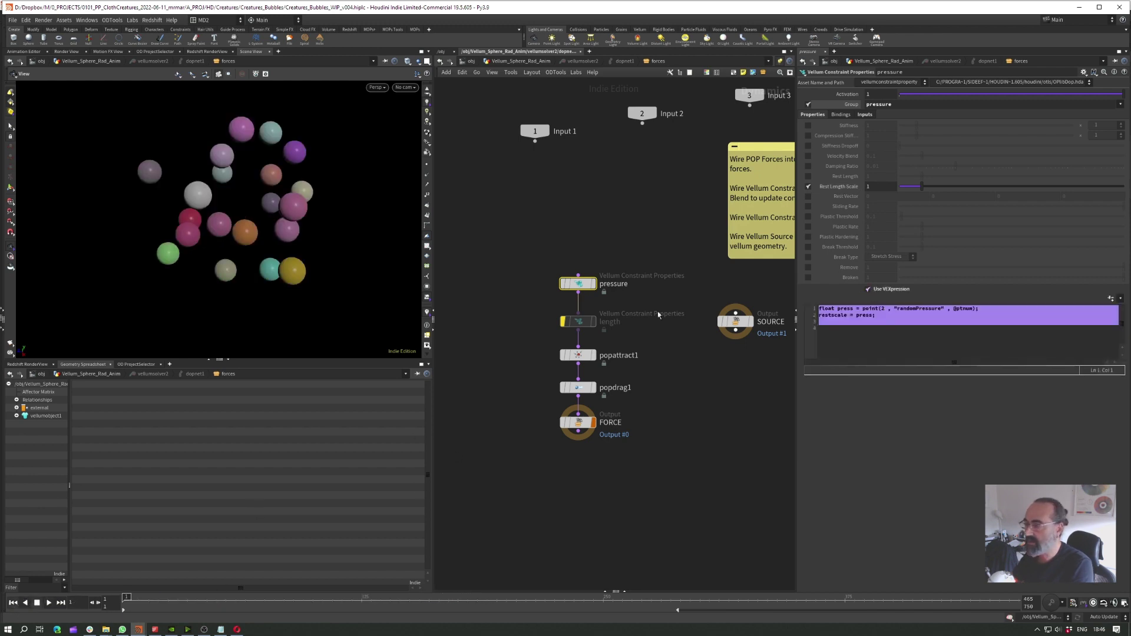
click(875, 314)
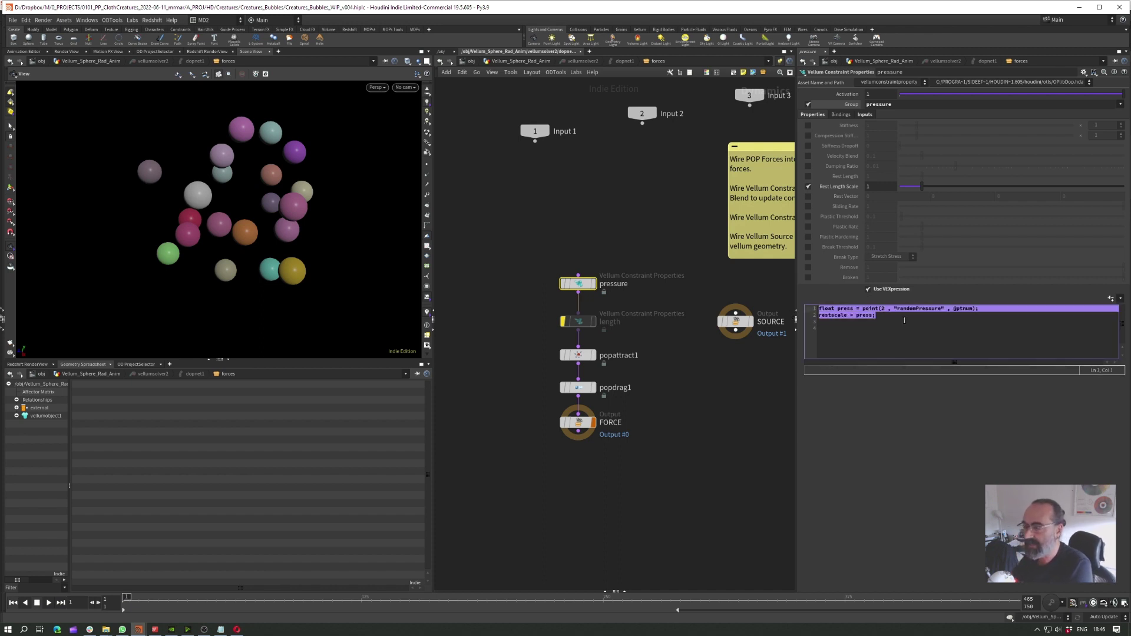
click(635, 234)
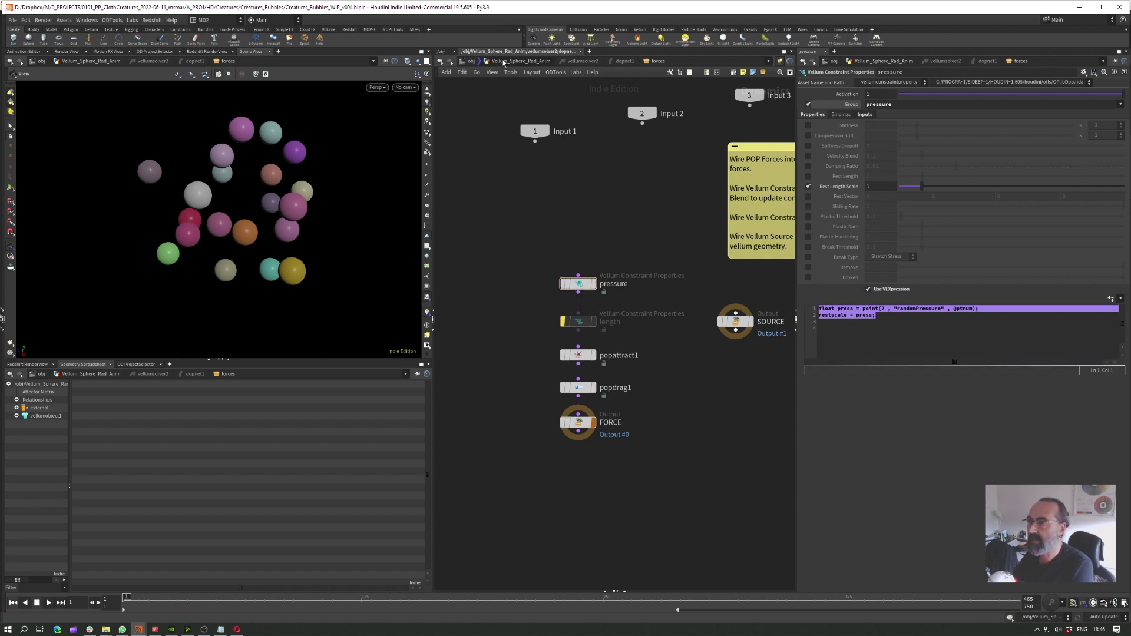
click(521, 61)
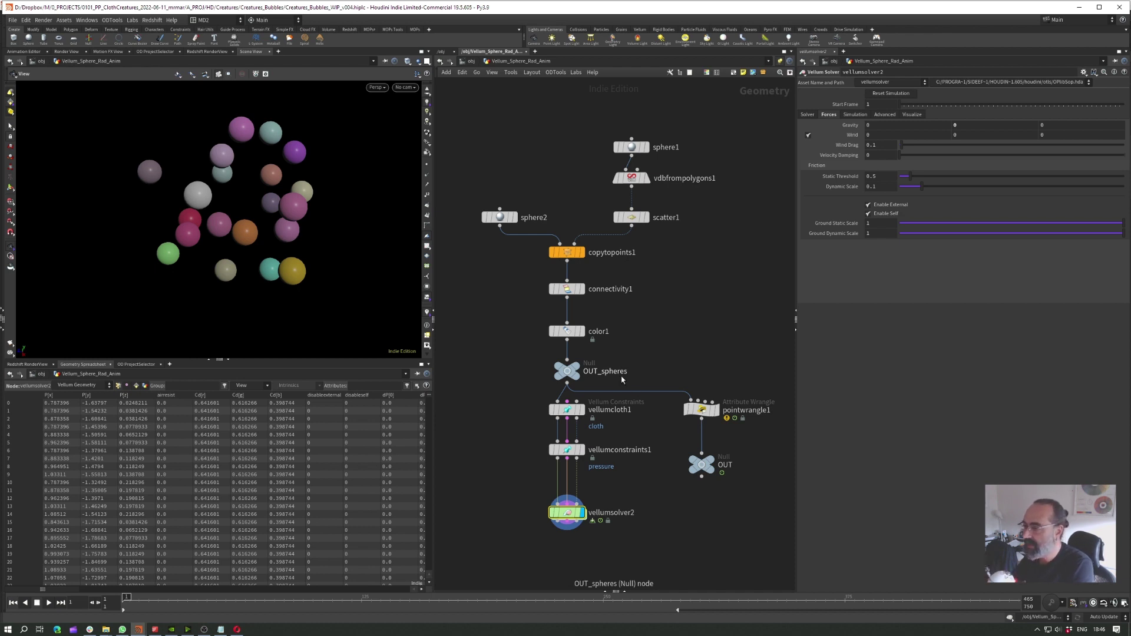
Step: Review pointwrangle1's randomPressure noise code (speed 0.5, frequency 25), display it, and list the visualizers
click(704, 411)
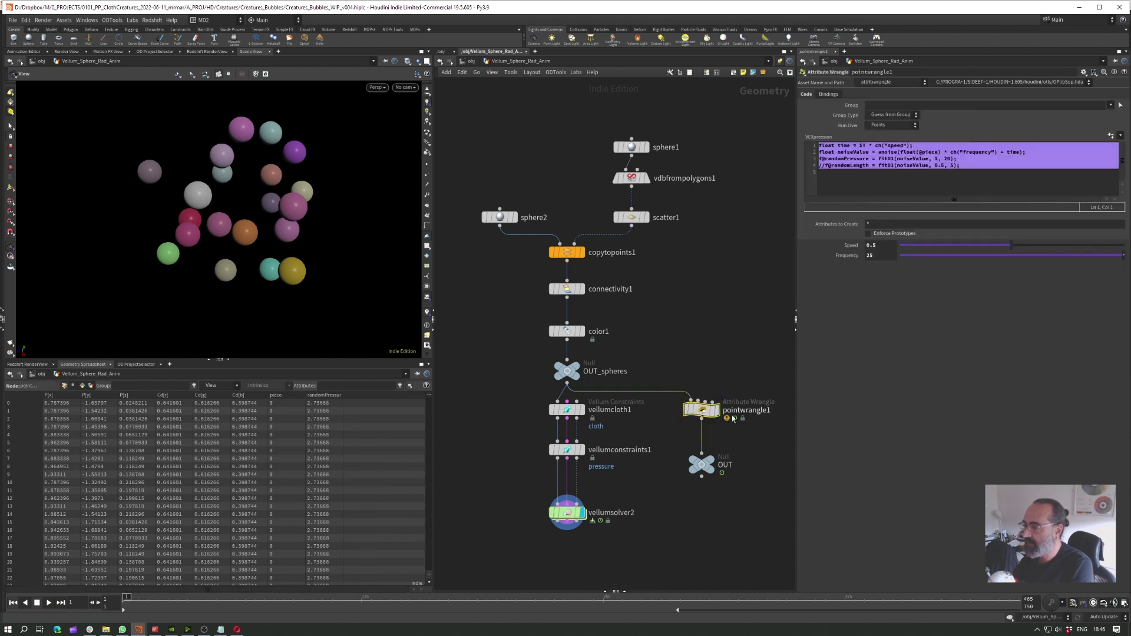
drag(961, 166, 814, 150)
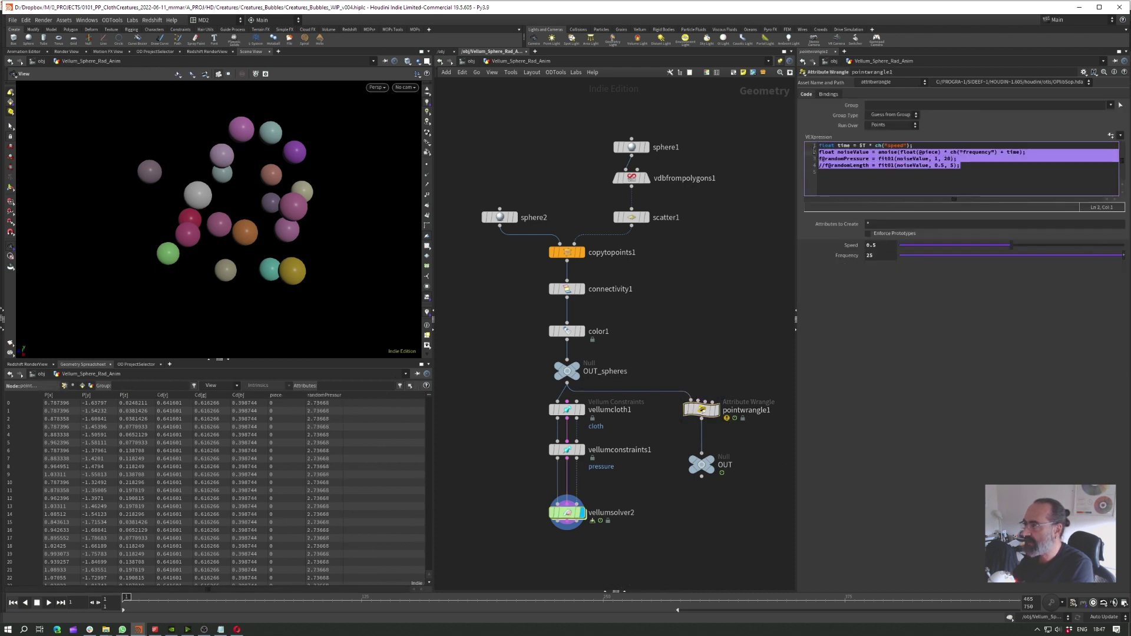
click(721, 415)
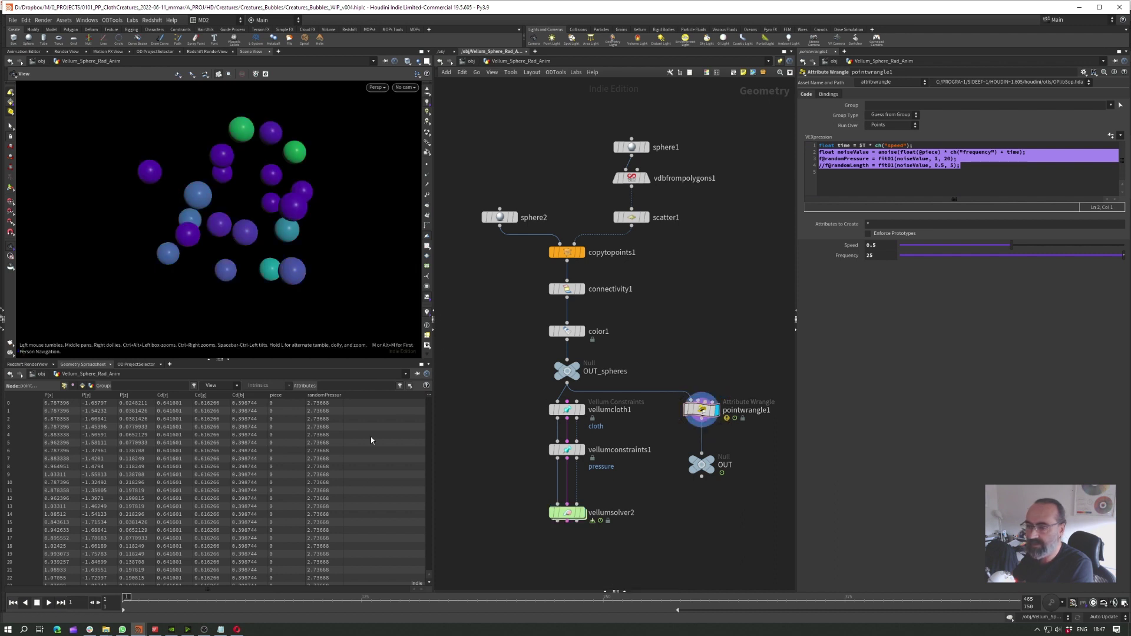
click(428, 314)
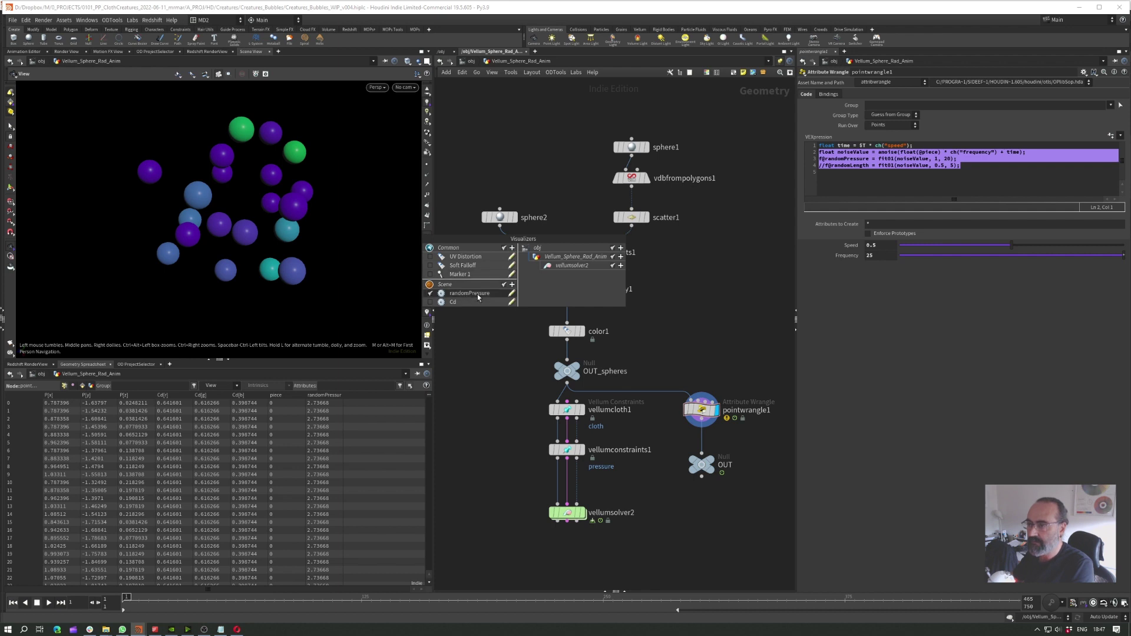
Step: Add a new Color scene visualizer (vis_color_1) and review its colour type choices
click(512, 285)
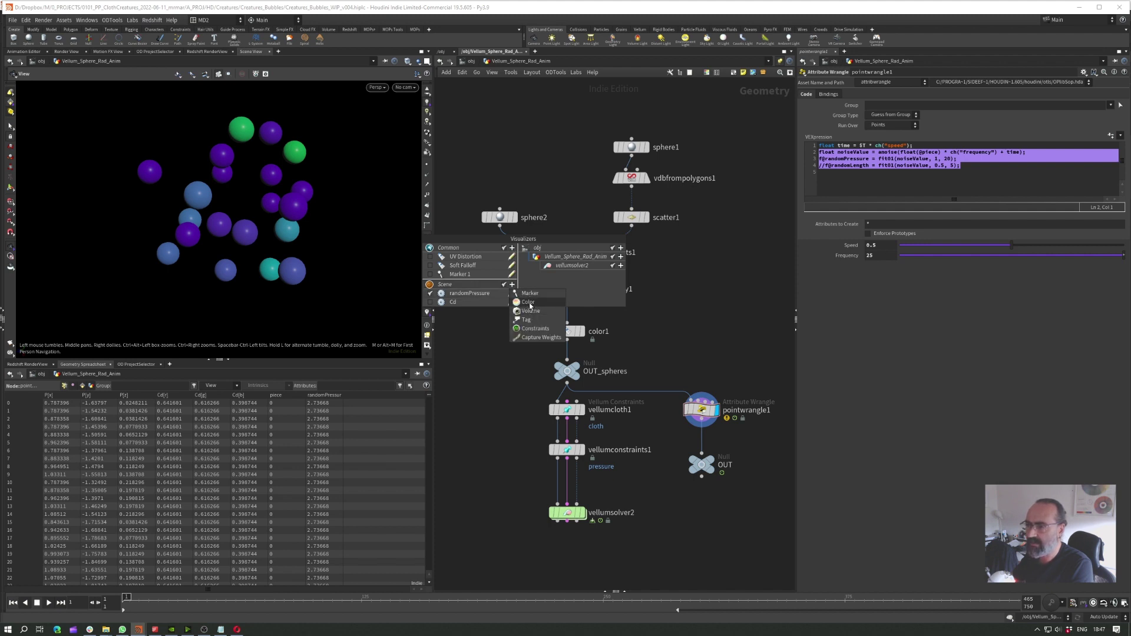
click(529, 303)
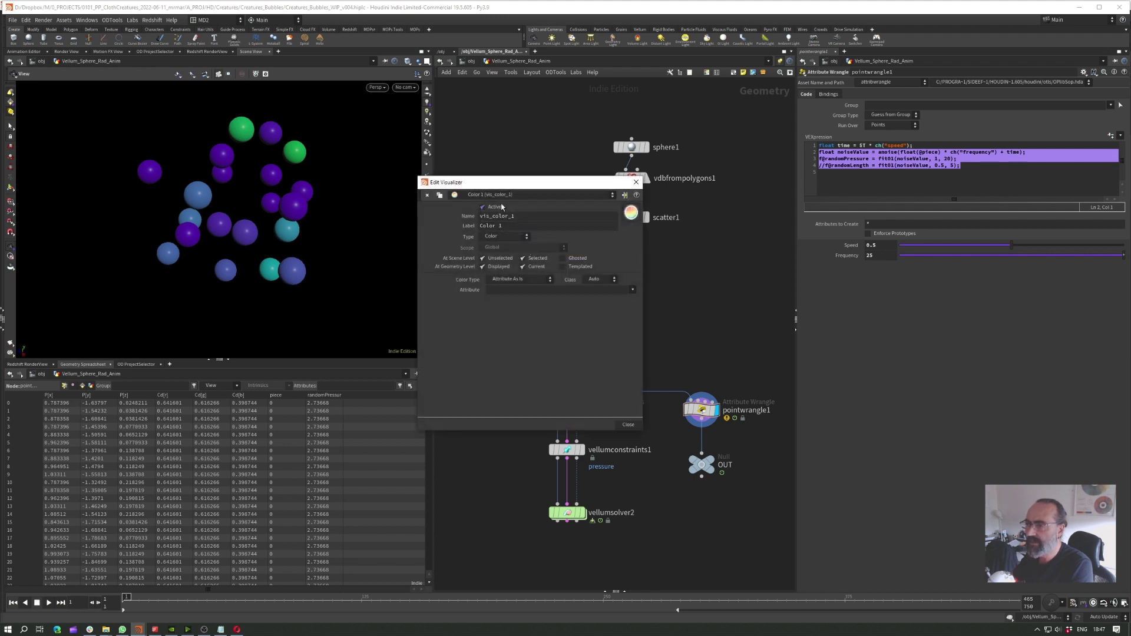
double_click(483, 216)
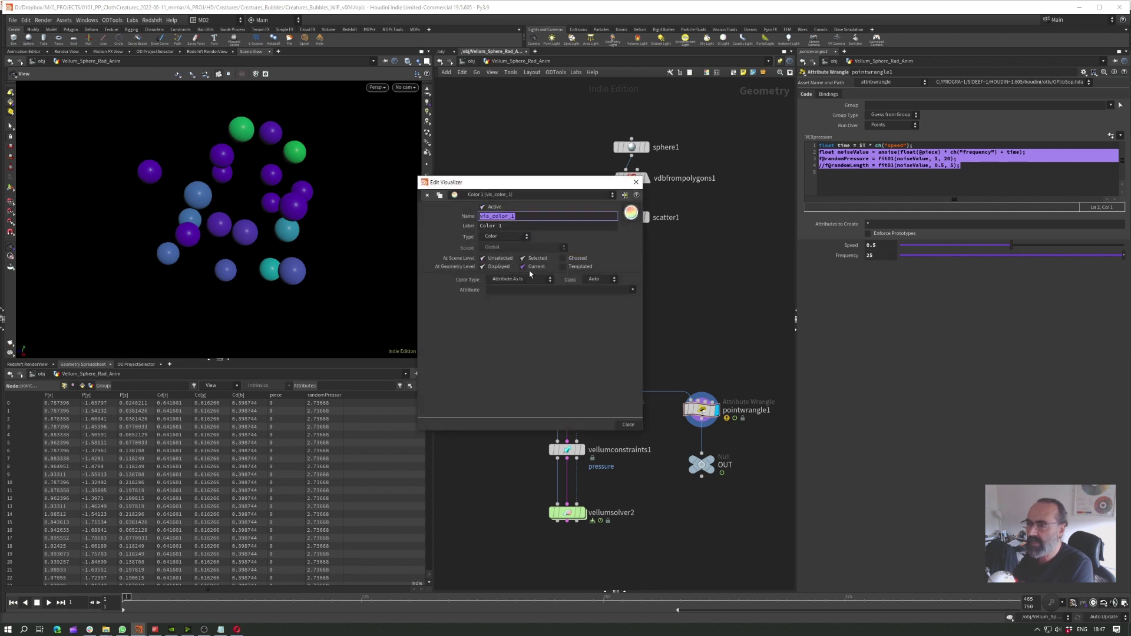
click(511, 280)
click(462, 276)
click(542, 293)
click(636, 182)
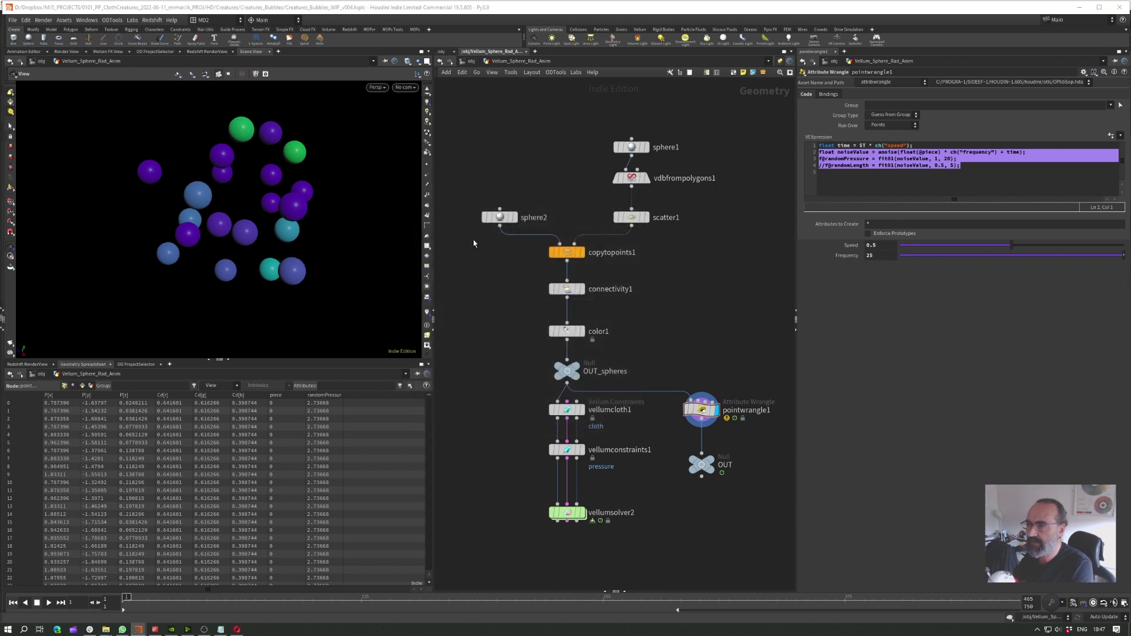
Step: Review the Color 1 and UV Distortion visualizer settings from the visualizer list
click(427, 316)
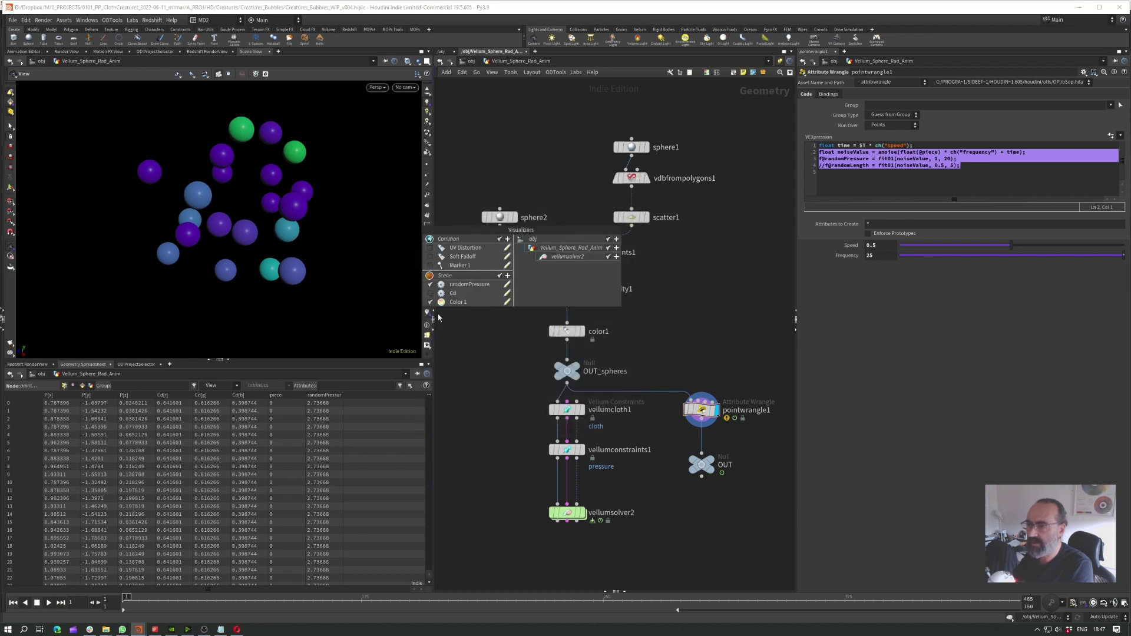
click(506, 302)
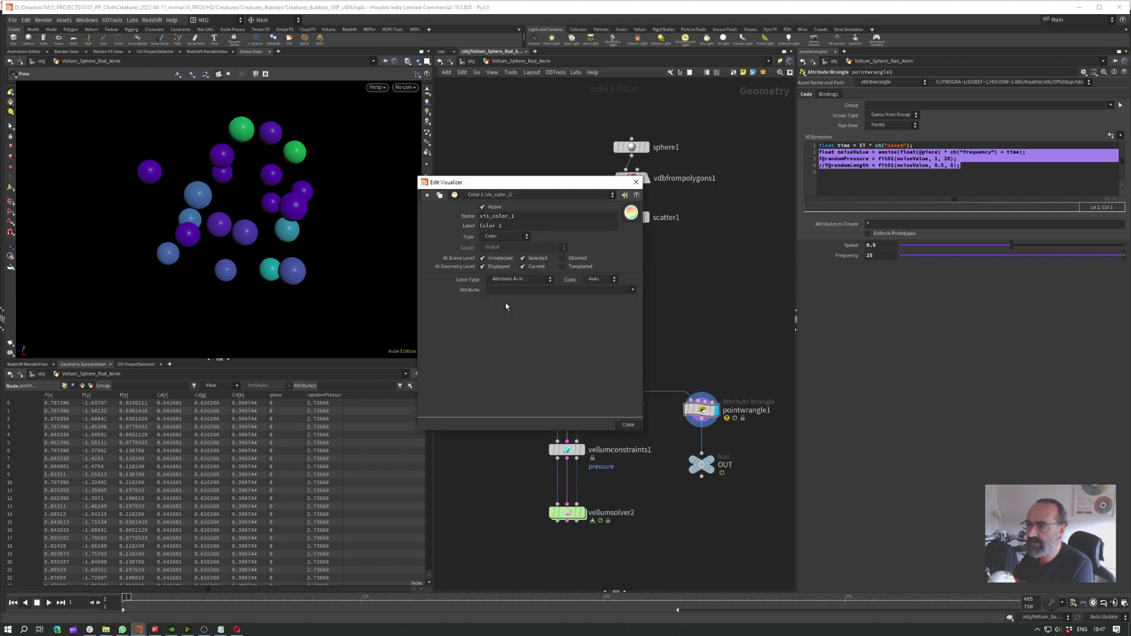
click(612, 194)
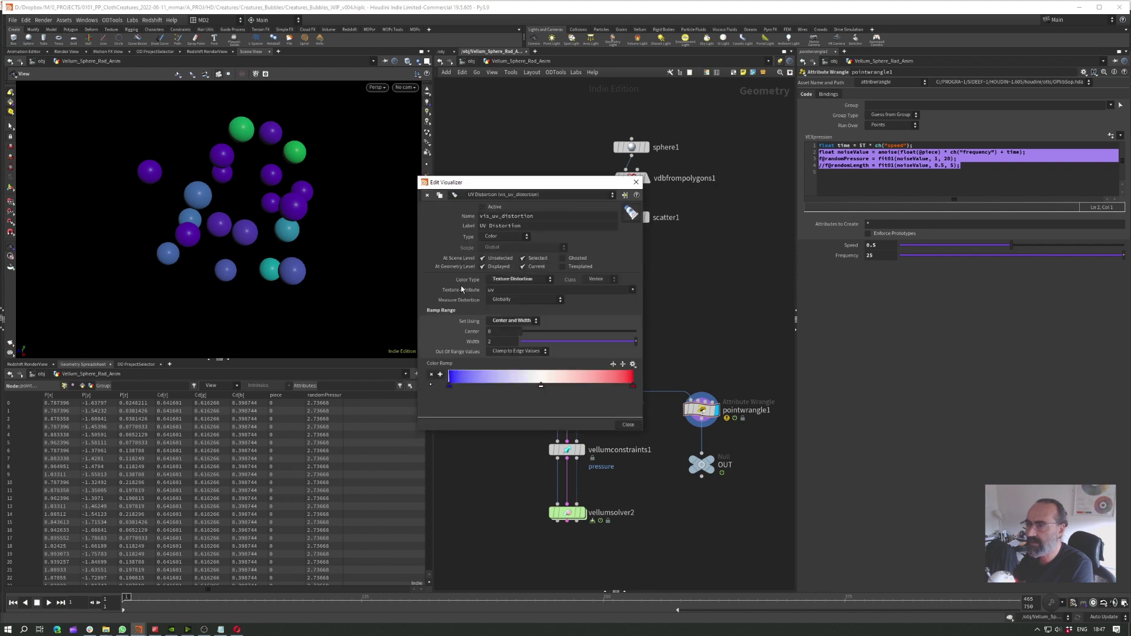
click(635, 182)
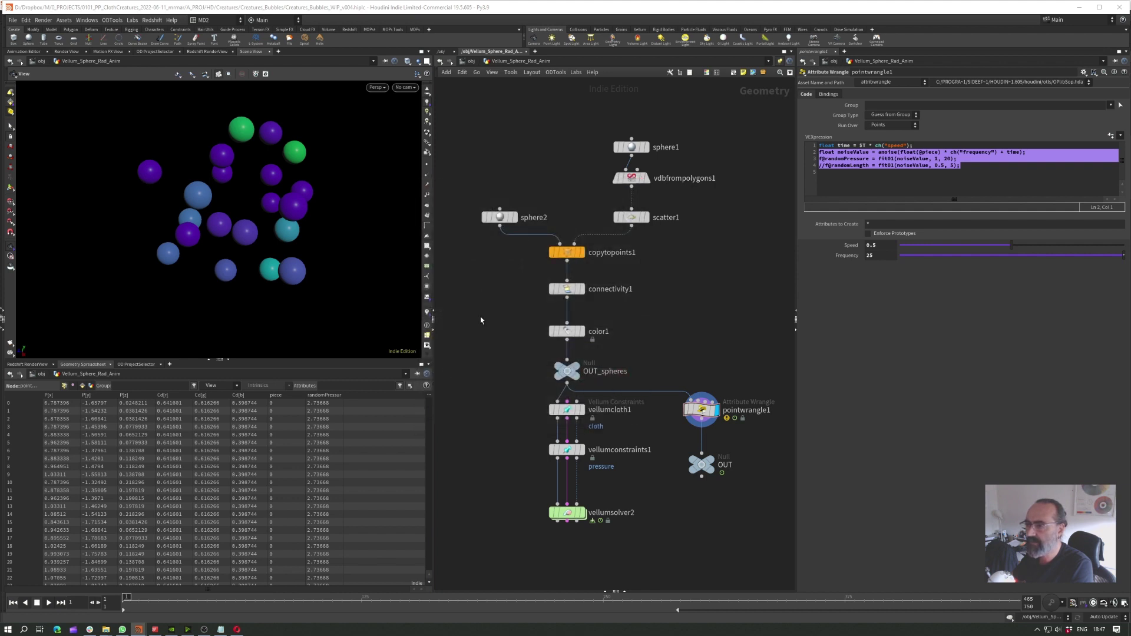
click(428, 315)
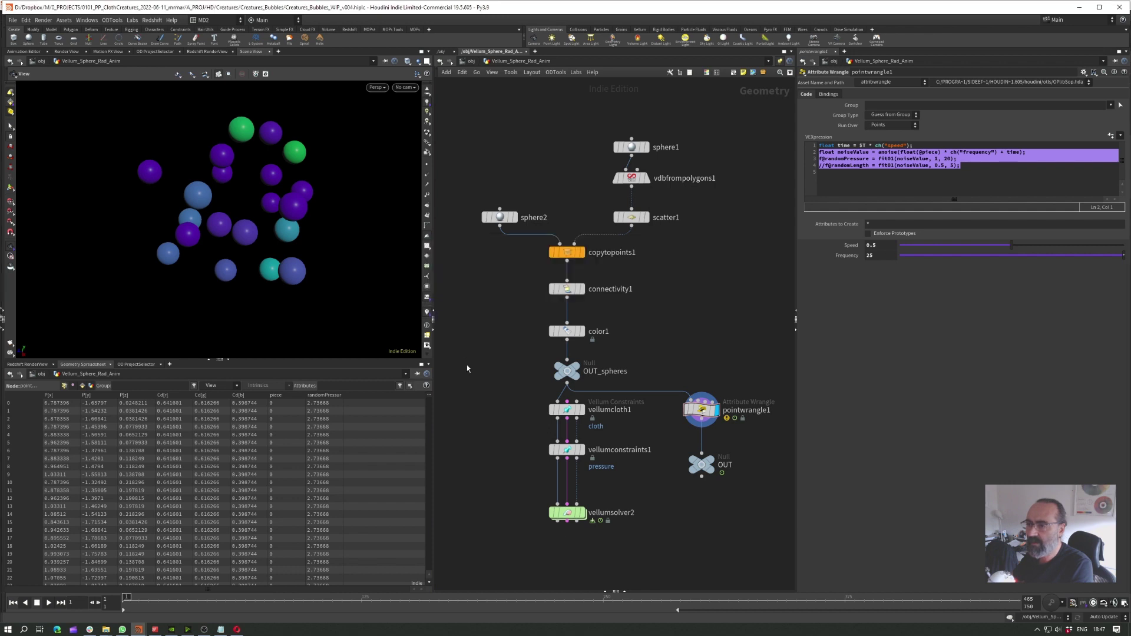
click(50, 603)
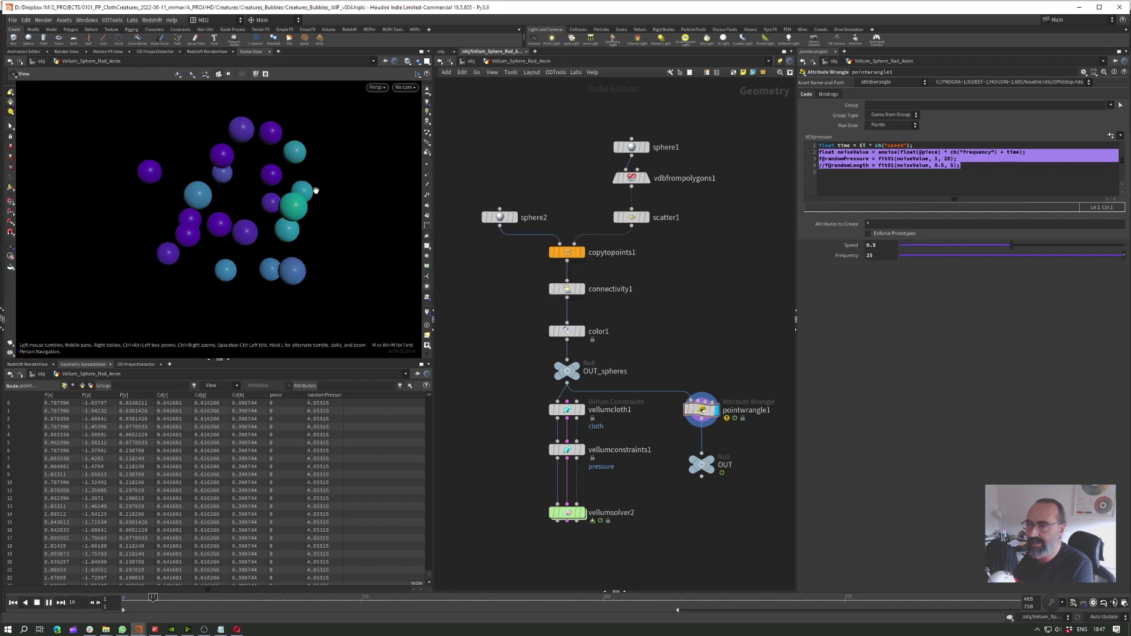
click(854, 172)
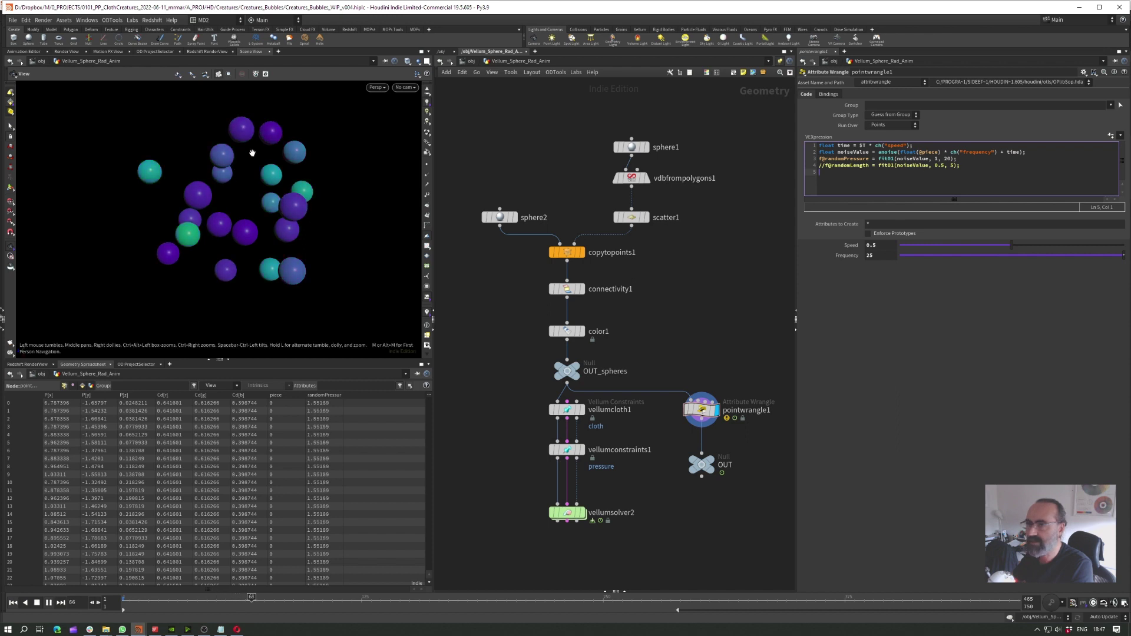
scroll(275, 128, up, 3)
scroll(273, 134, up, 2)
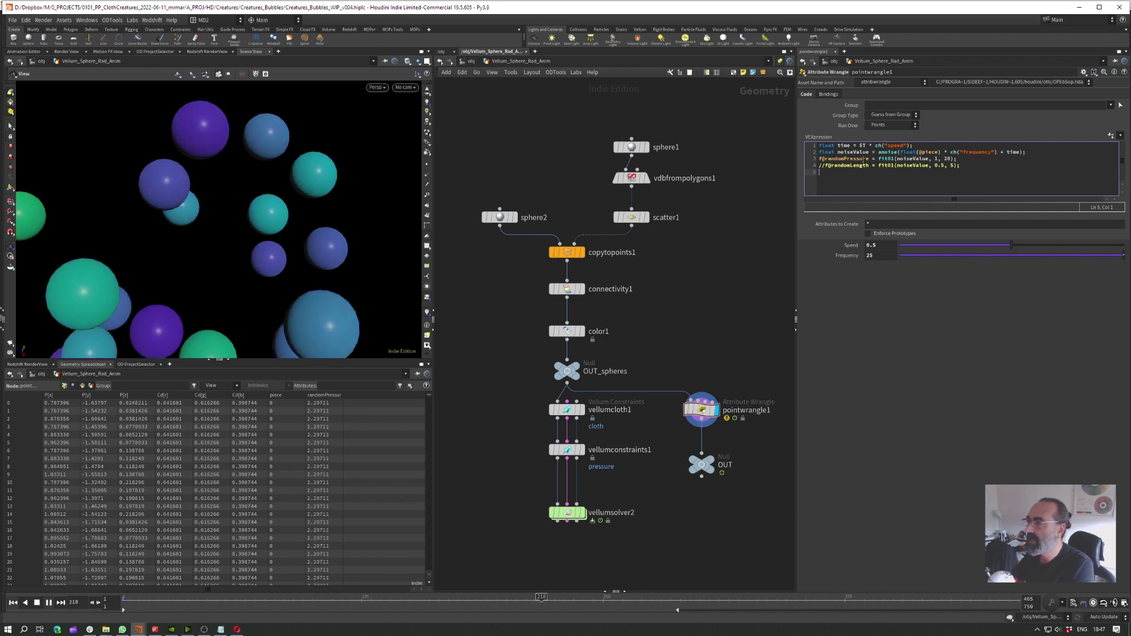
click(944, 158)
double_click(947, 158)
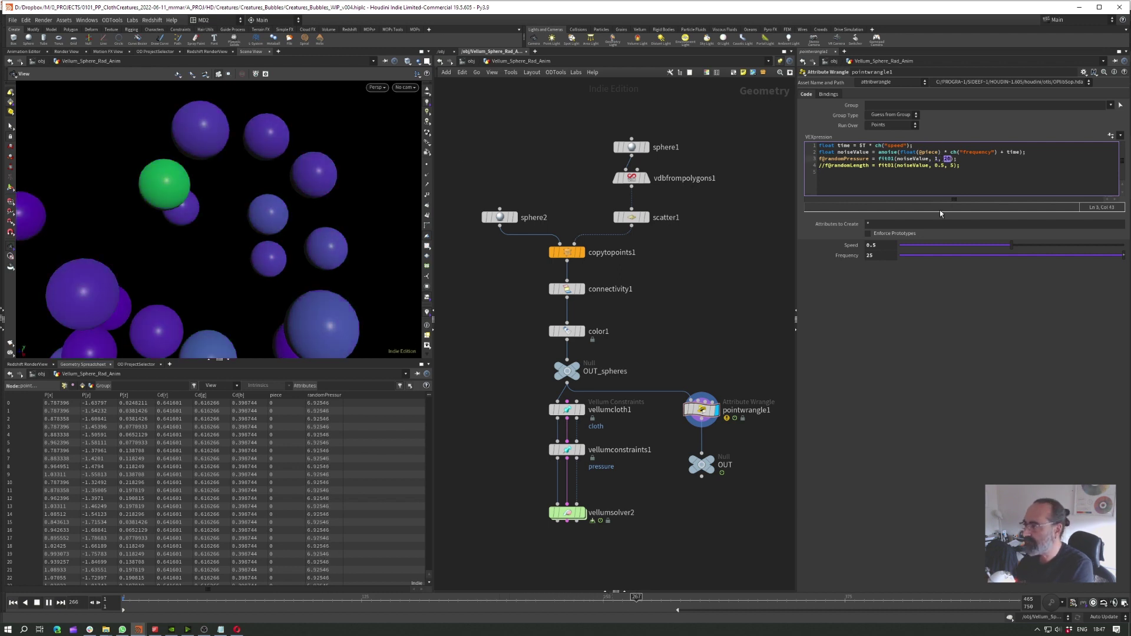
click(37, 602)
click(13, 602)
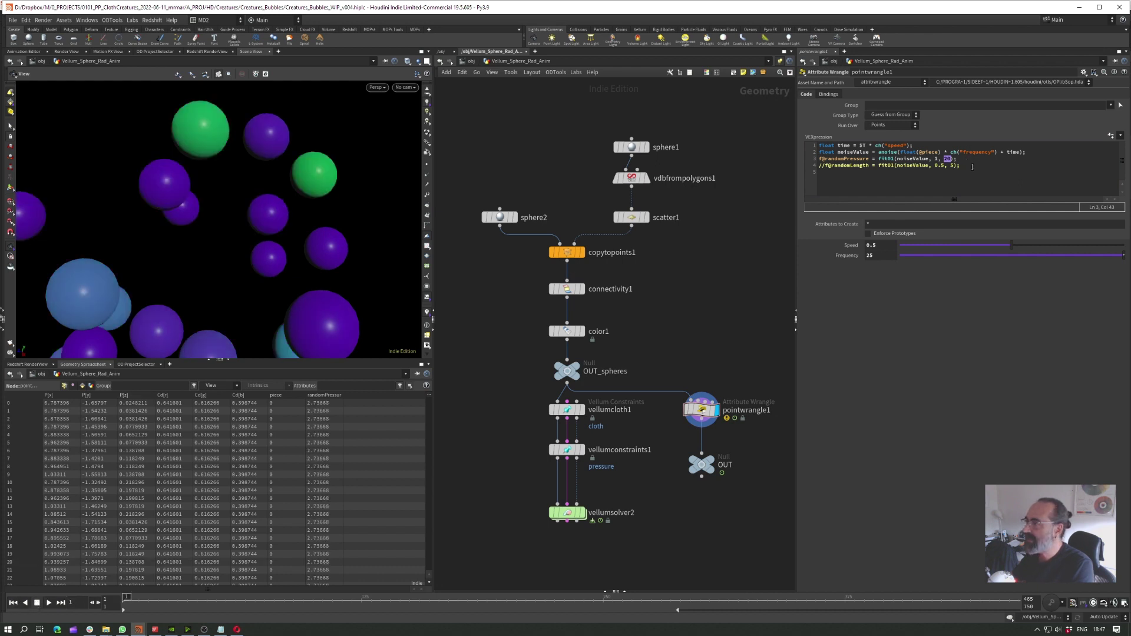
drag(970, 168, 774, 142)
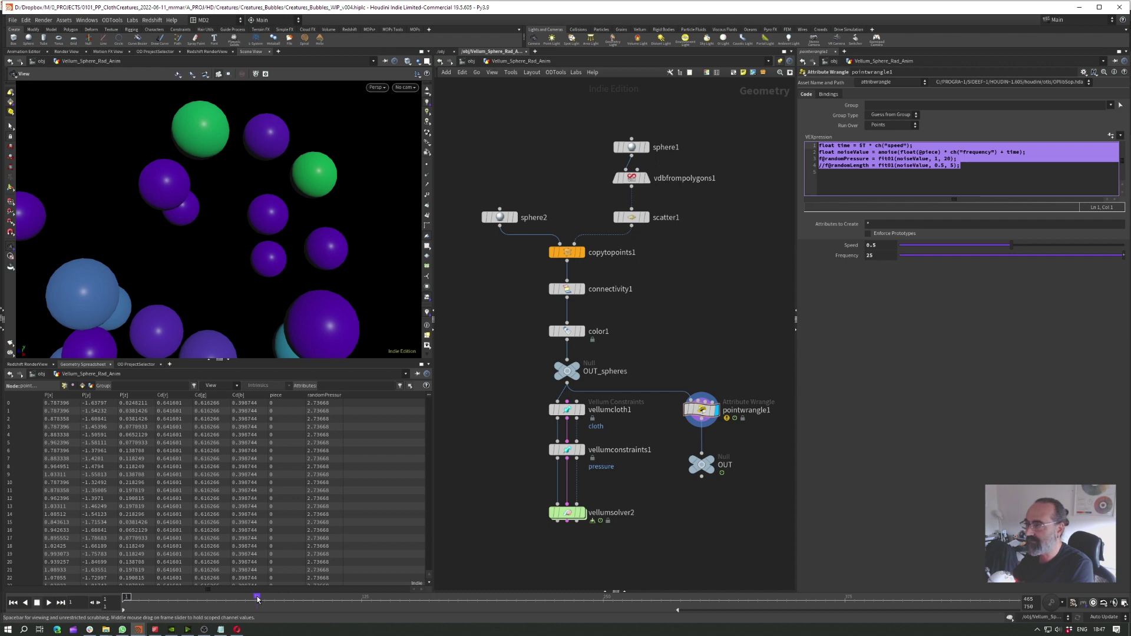
Step: Bring the Notepad VEX notes forward and position the window beside Houdini
click(221, 630)
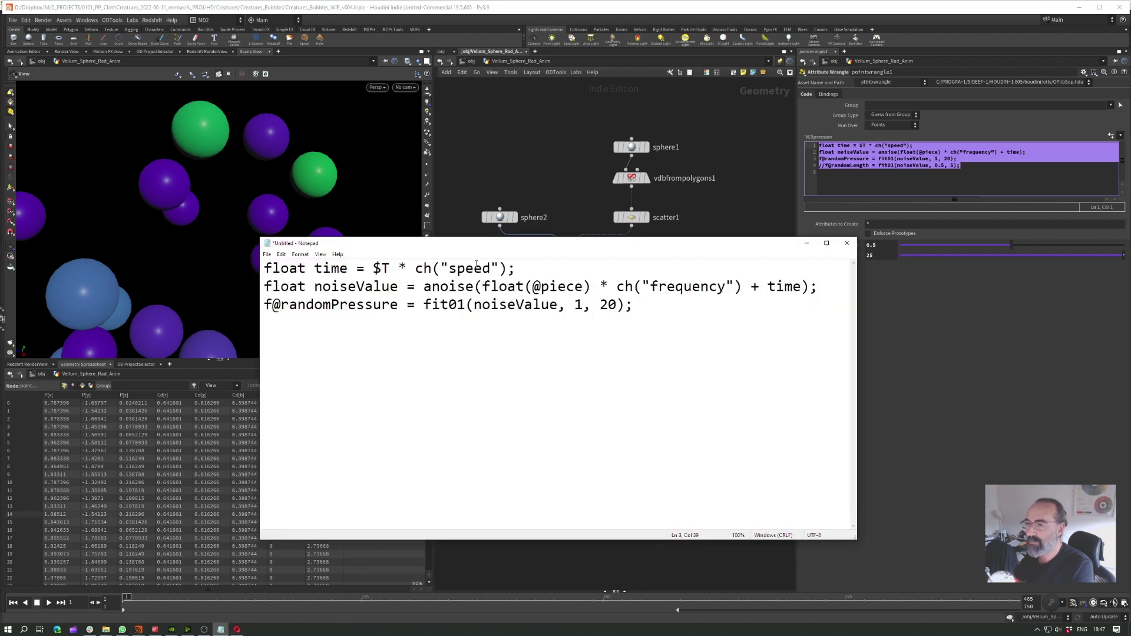
drag(485, 246, 496, 277)
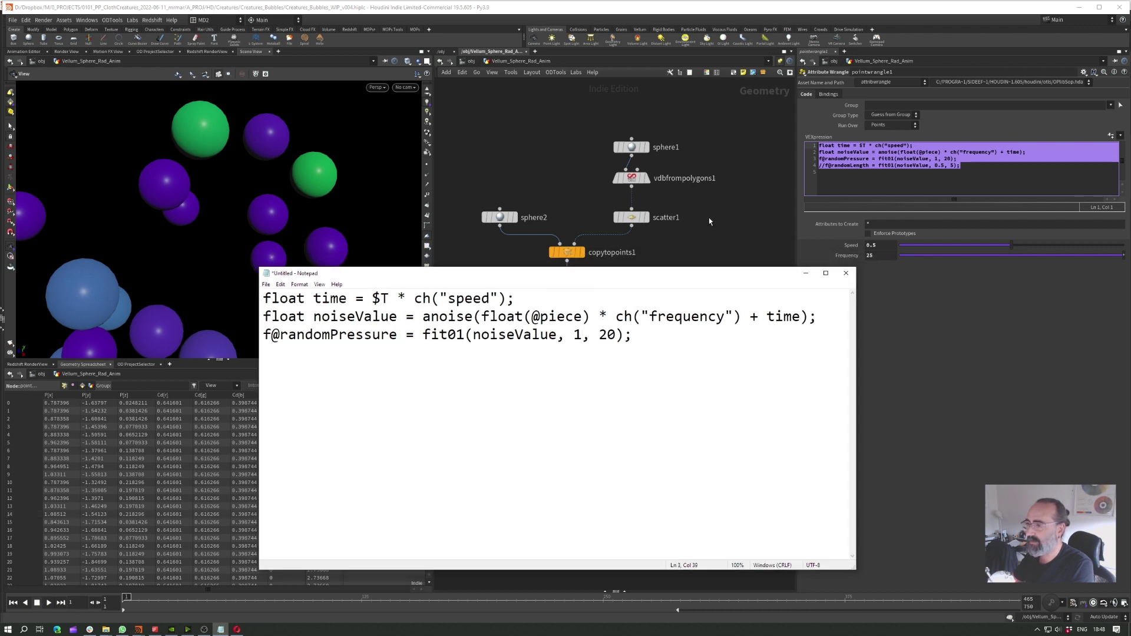
click(709, 218)
click(221, 629)
drag(461, 274, 457, 275)
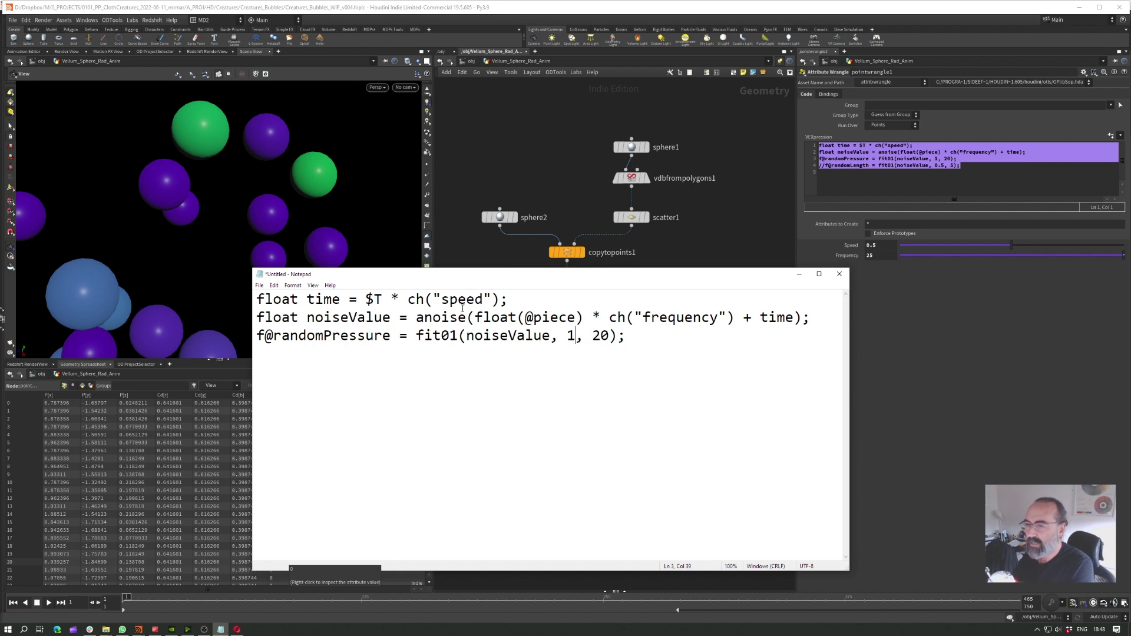
mouse_move(475, 276)
mouse_down()
mouse_move(523, 280)
mouse_move(463, 277)
mouse_up()
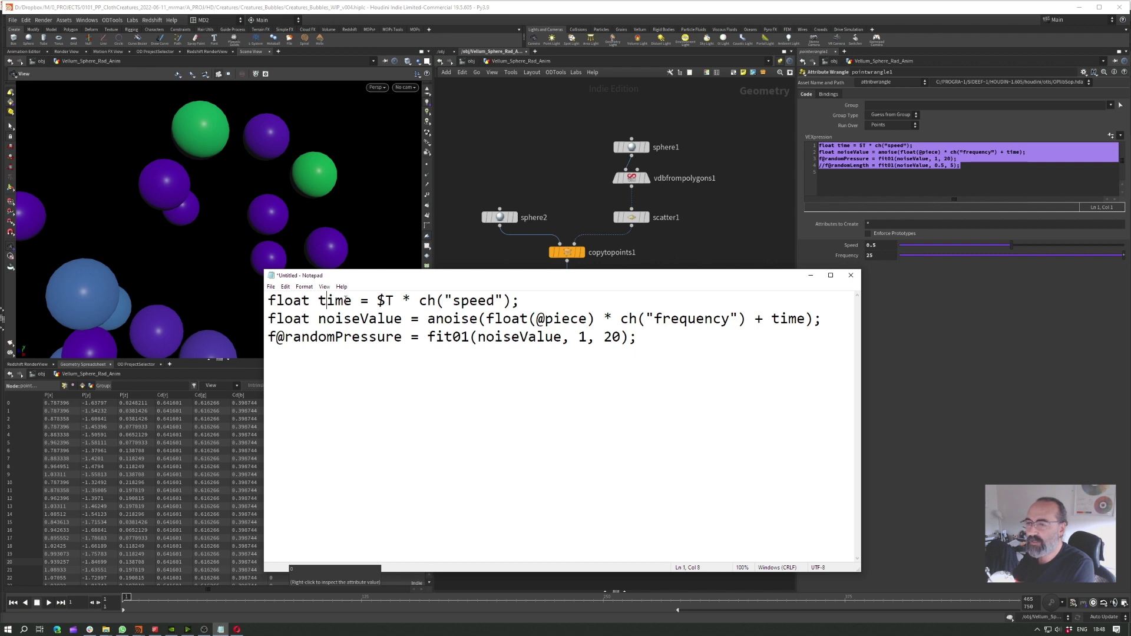
Step: Look over line 1's time, $T and ch("speed") terms, then copy ch("speed")
drag(317, 302, 352, 301)
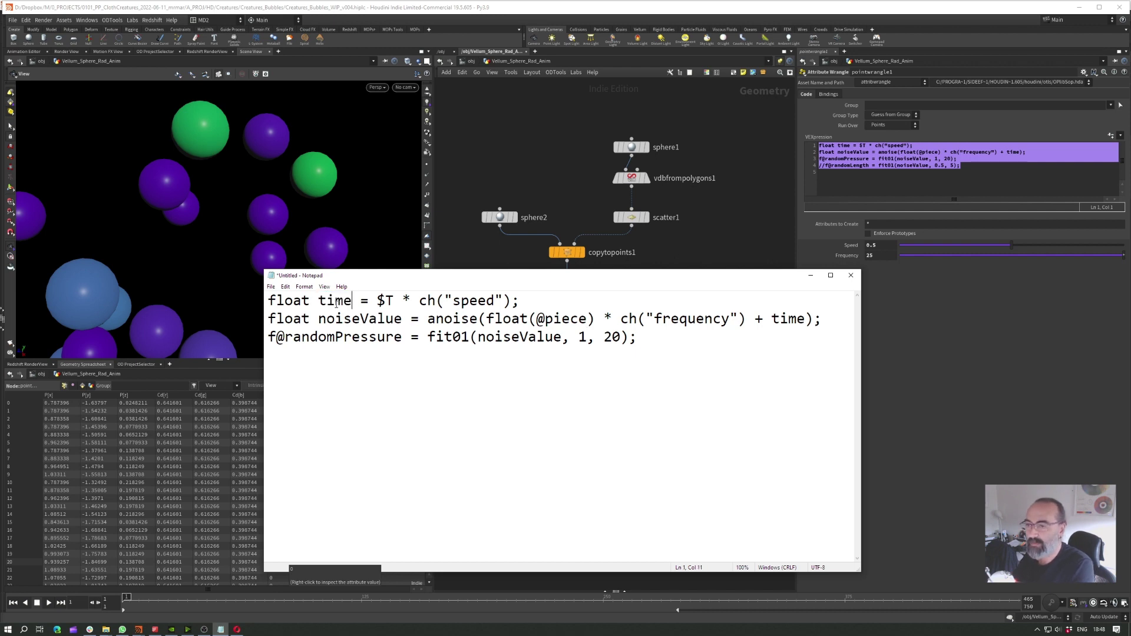
drag(319, 302, 396, 300)
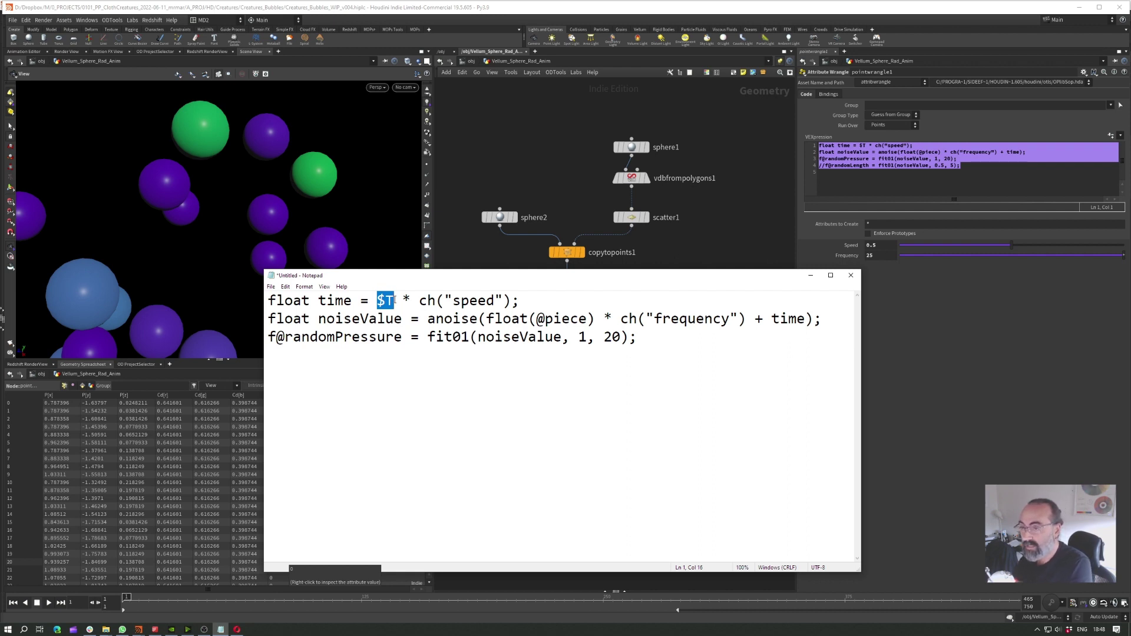
drag(386, 301, 394, 301)
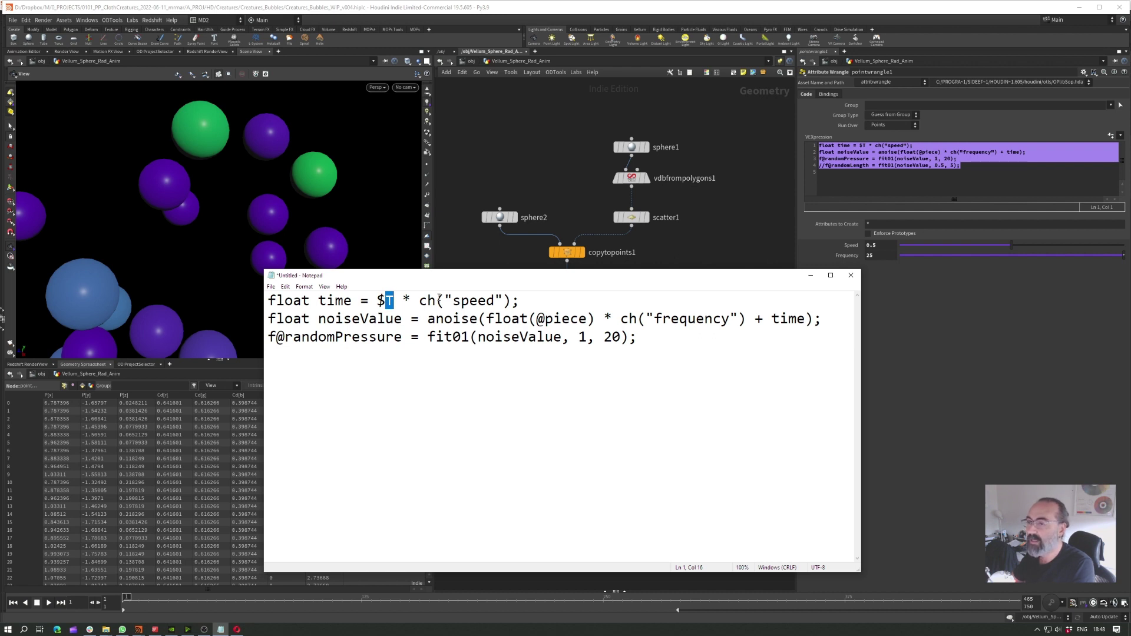
drag(521, 302, 418, 299)
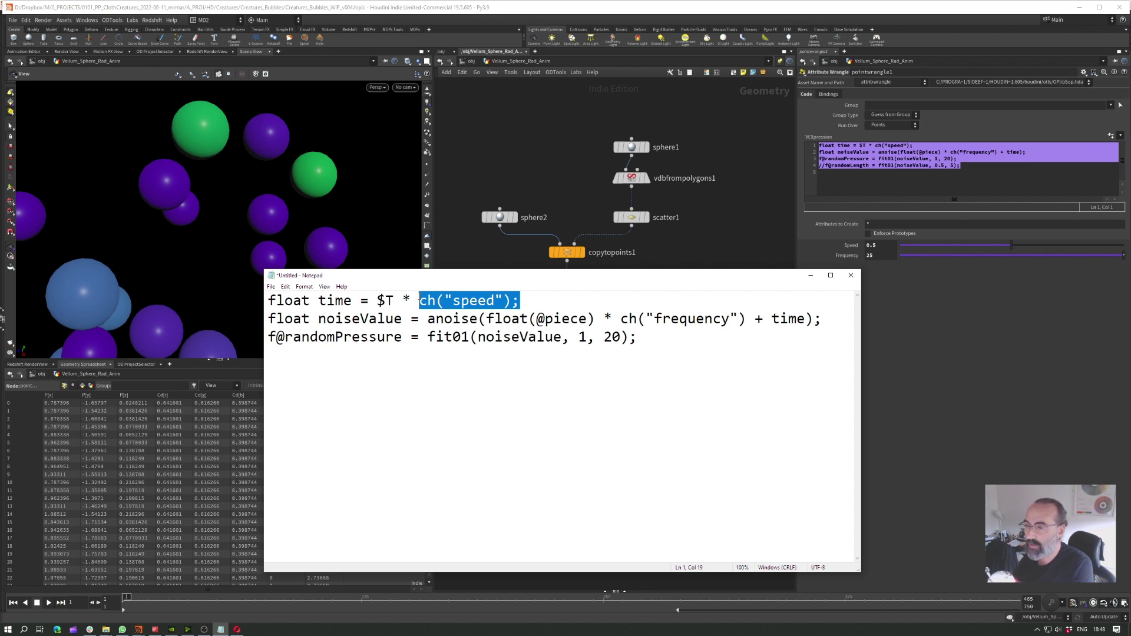
drag(607, 270, 574, 303)
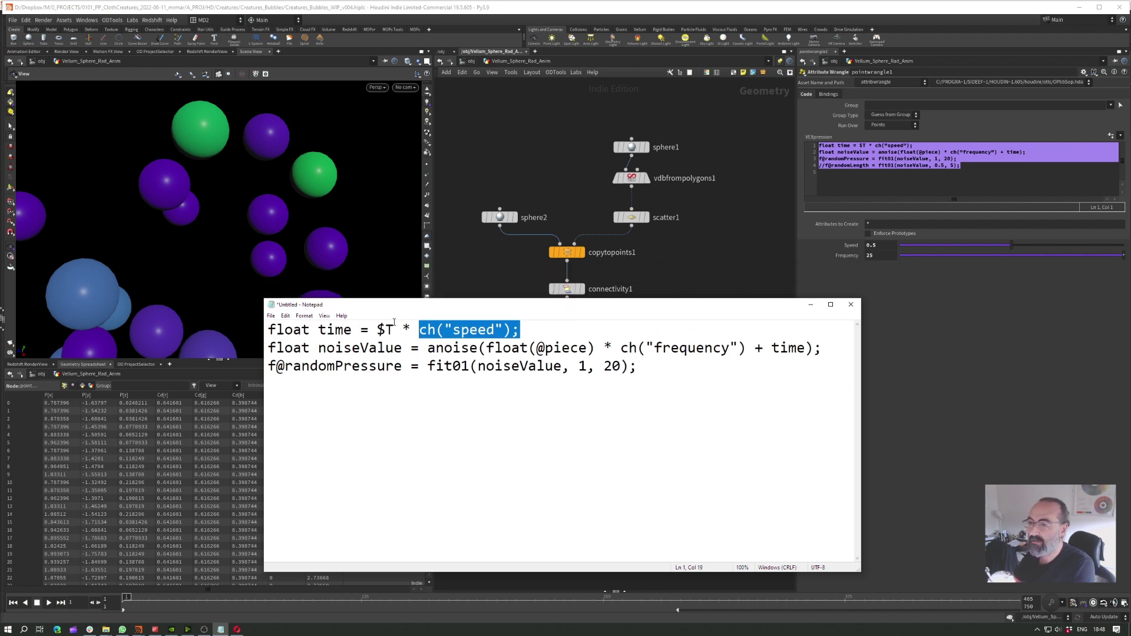
drag(419, 330, 495, 330)
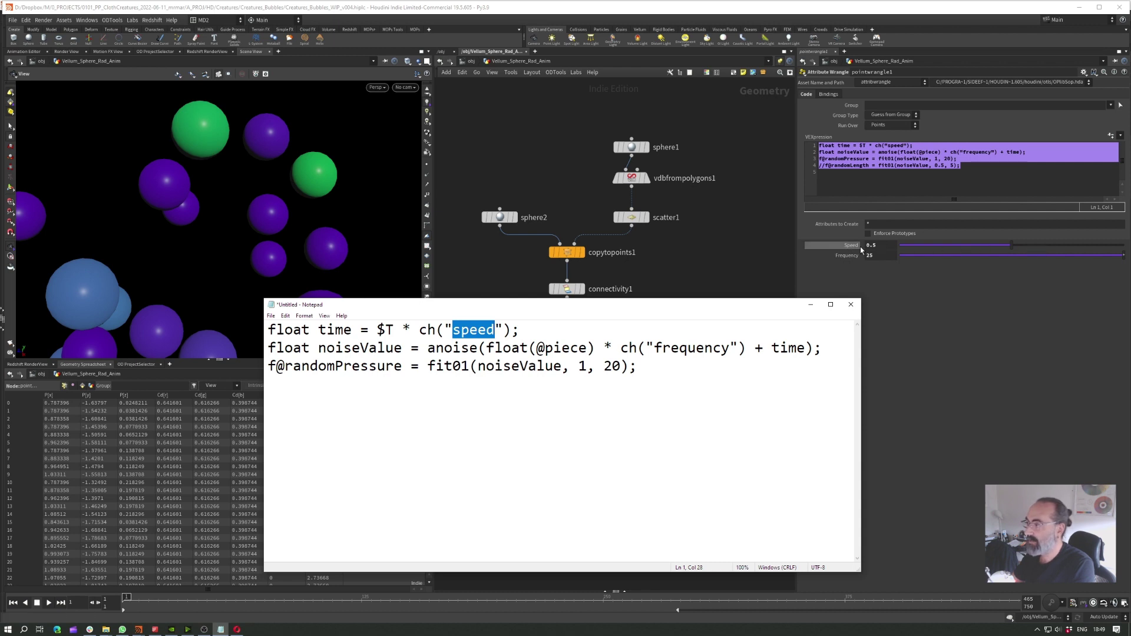
click(532, 326)
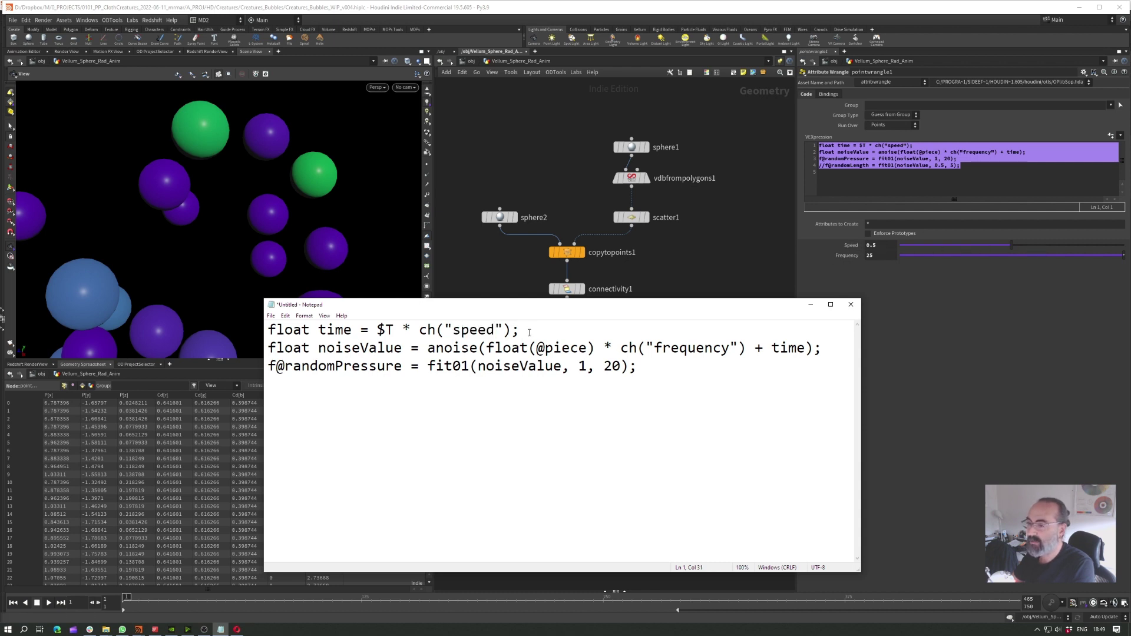
drag(511, 331, 419, 331)
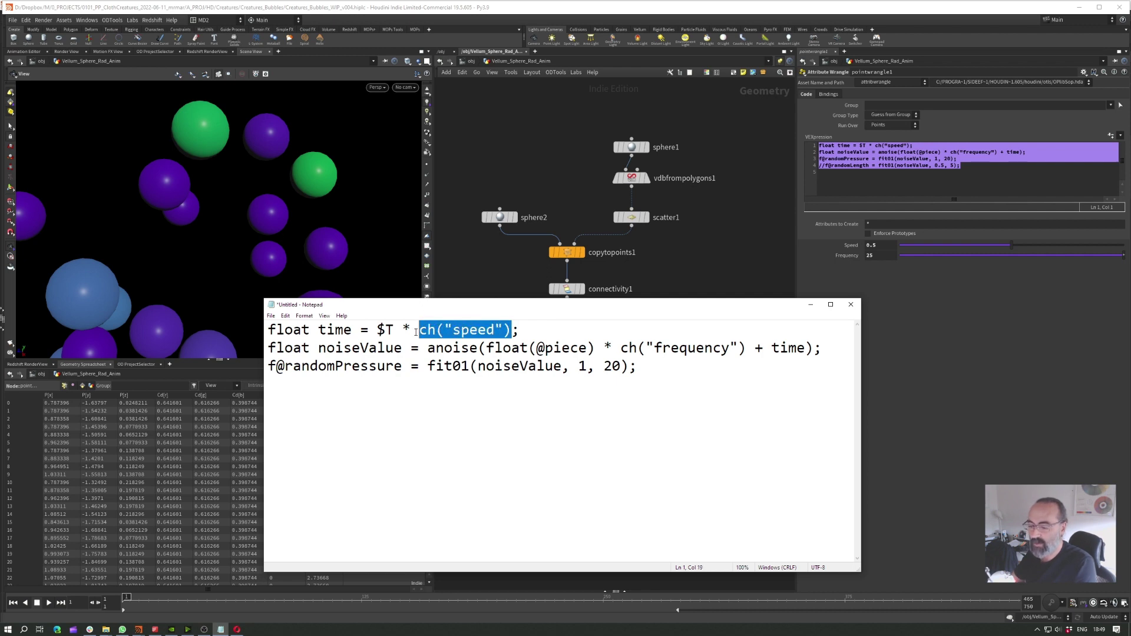
key(ctrl+c)
Step: Add a temporary line float test = ch("test"); to the wrangle's VEX code
click(838, 179)
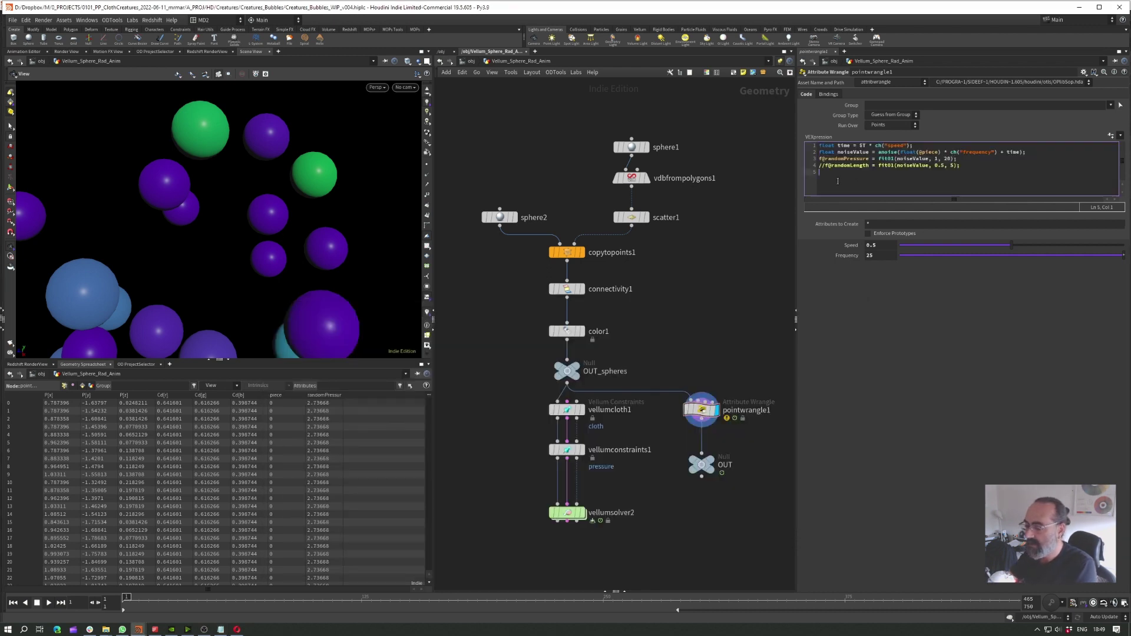
key(Return)
key(ctrl+v)
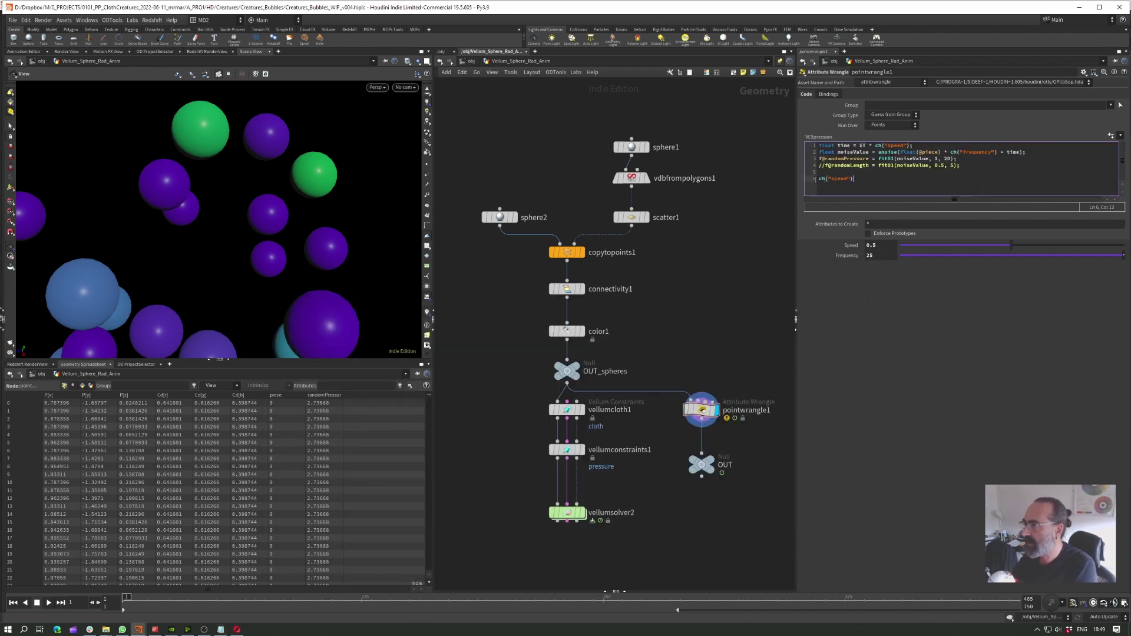
click(816, 180)
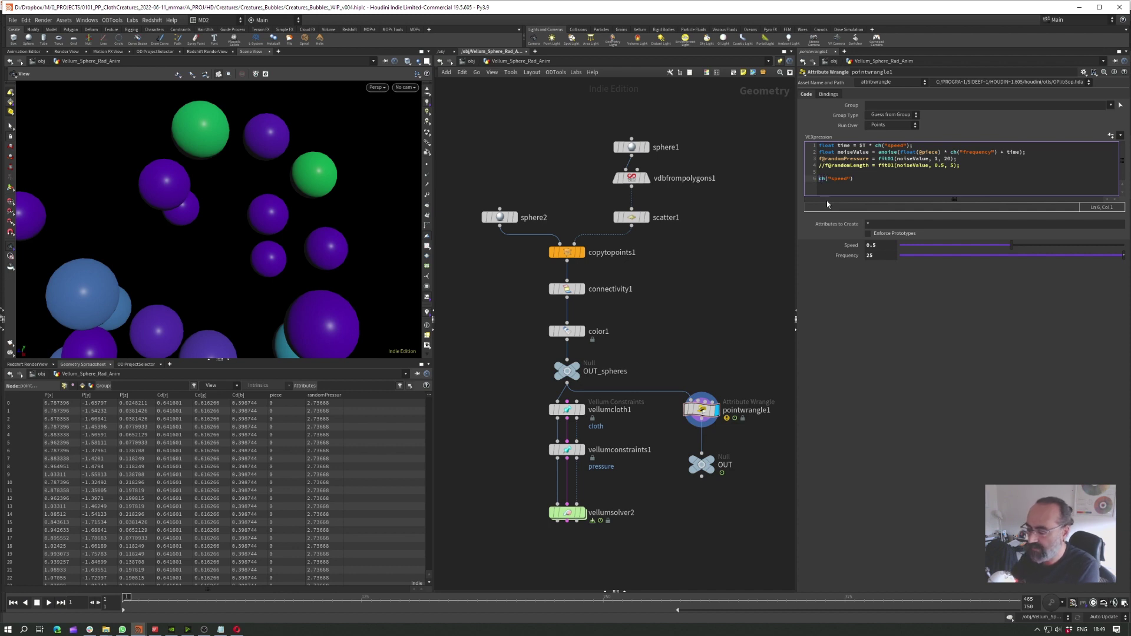
text(float test =)
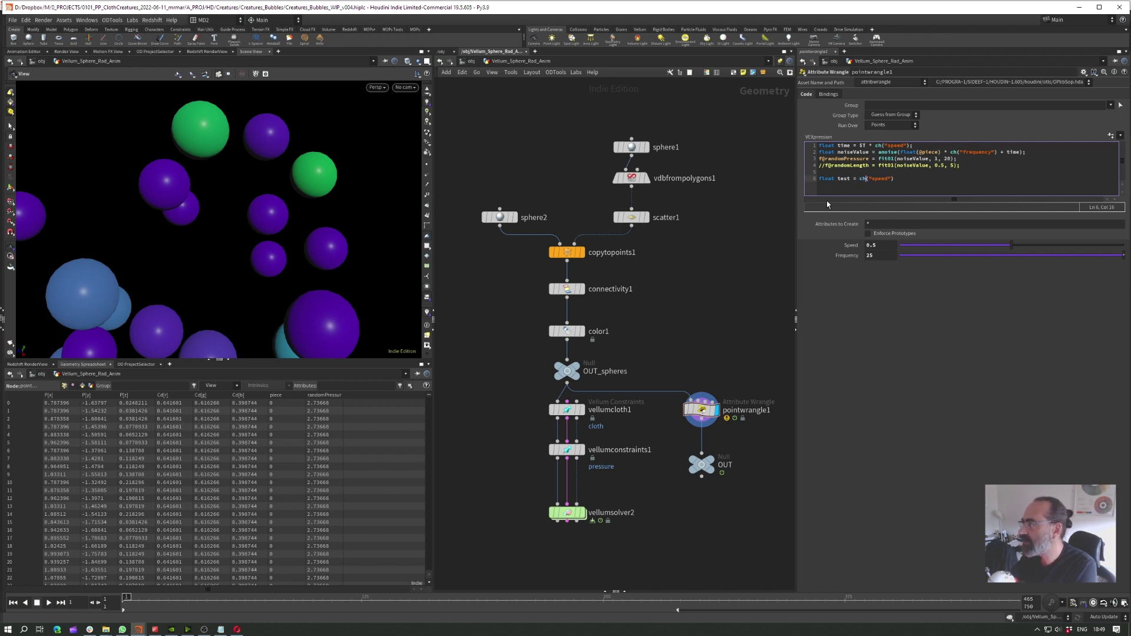
key(Right)
key(Right)
key(Right)
key(Right)
key(Right)
key(BackSpace)
key(BackSpace)
key(BackSpace)
key(BackSpace)
key(BackSpace)
text(test)
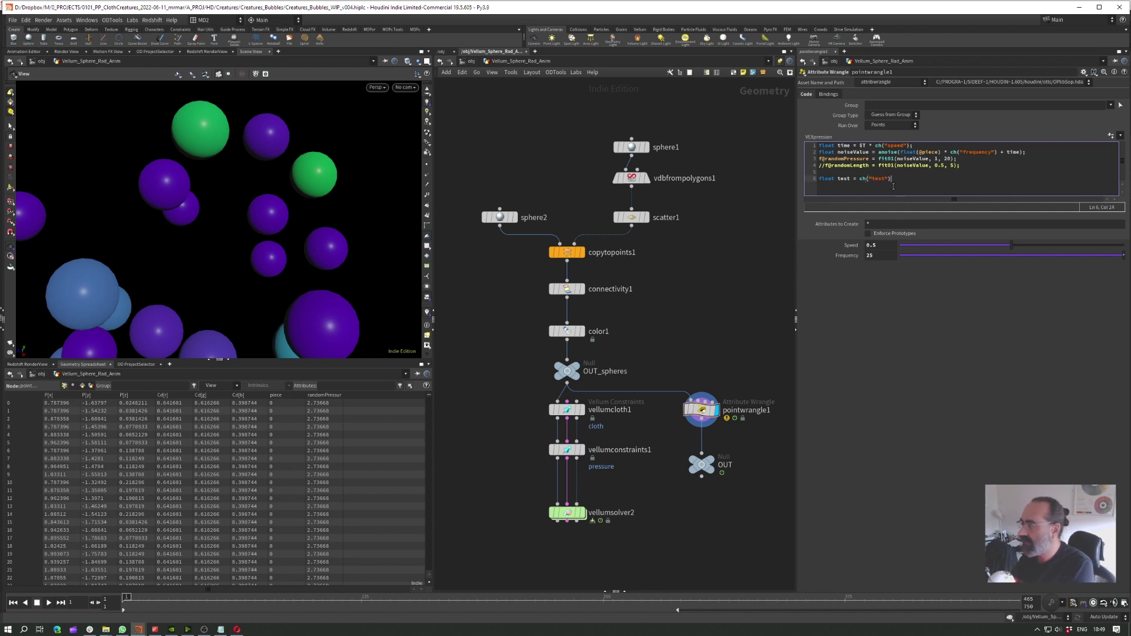
text(");)
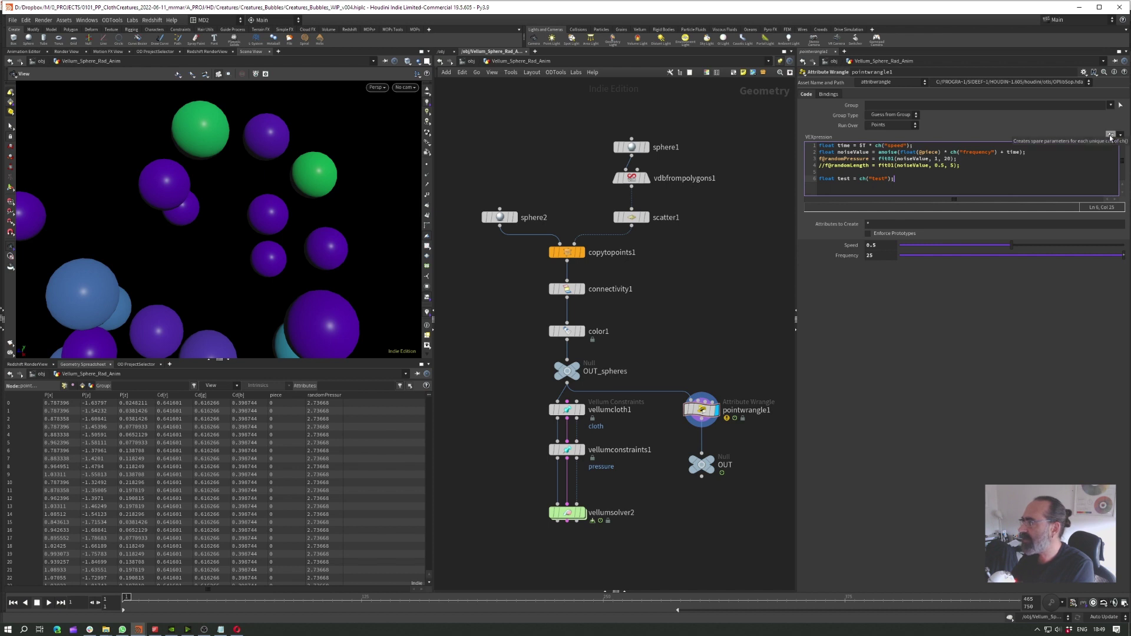
Step: Create the Test spare parameter, then remove it and delete the test line
click(1110, 135)
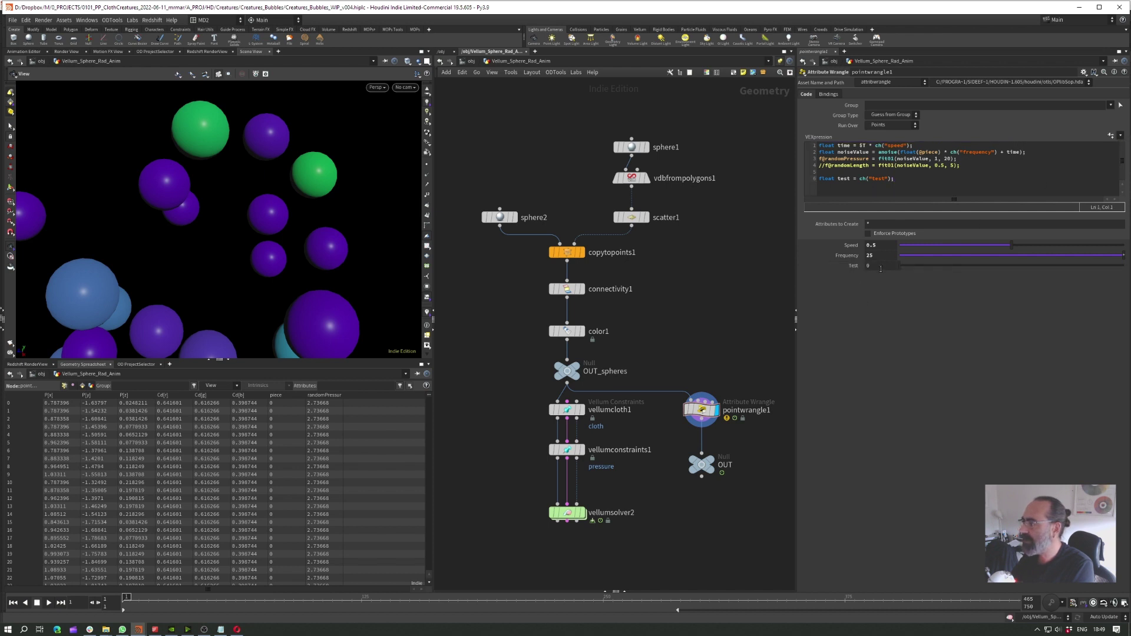
drag(946, 262, 854, 272)
right_click(852, 266)
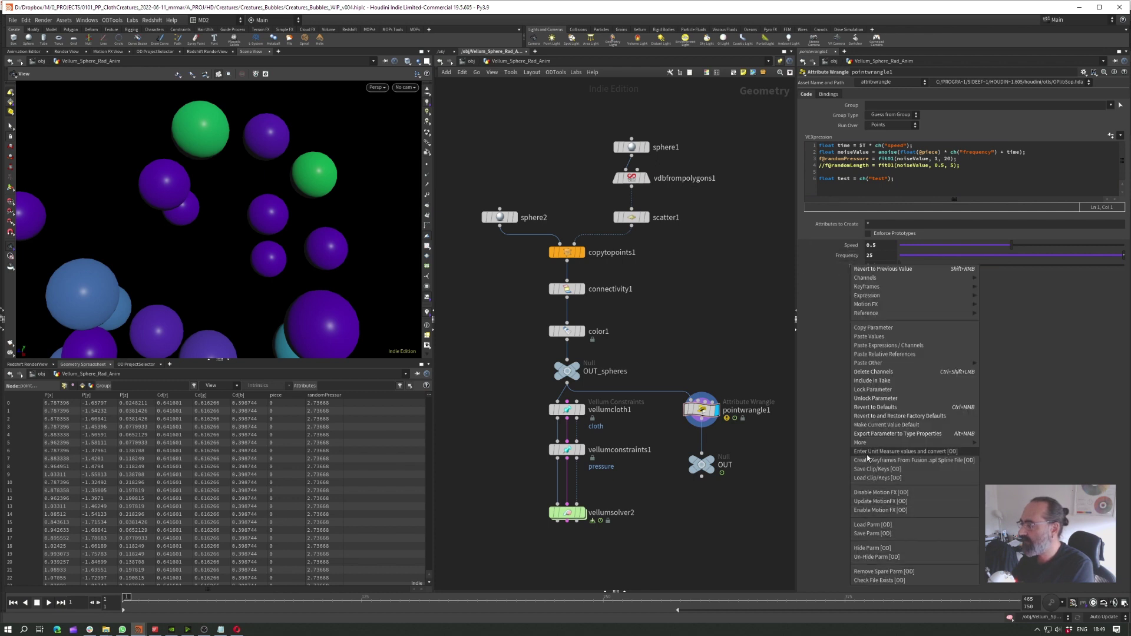
click(866, 571)
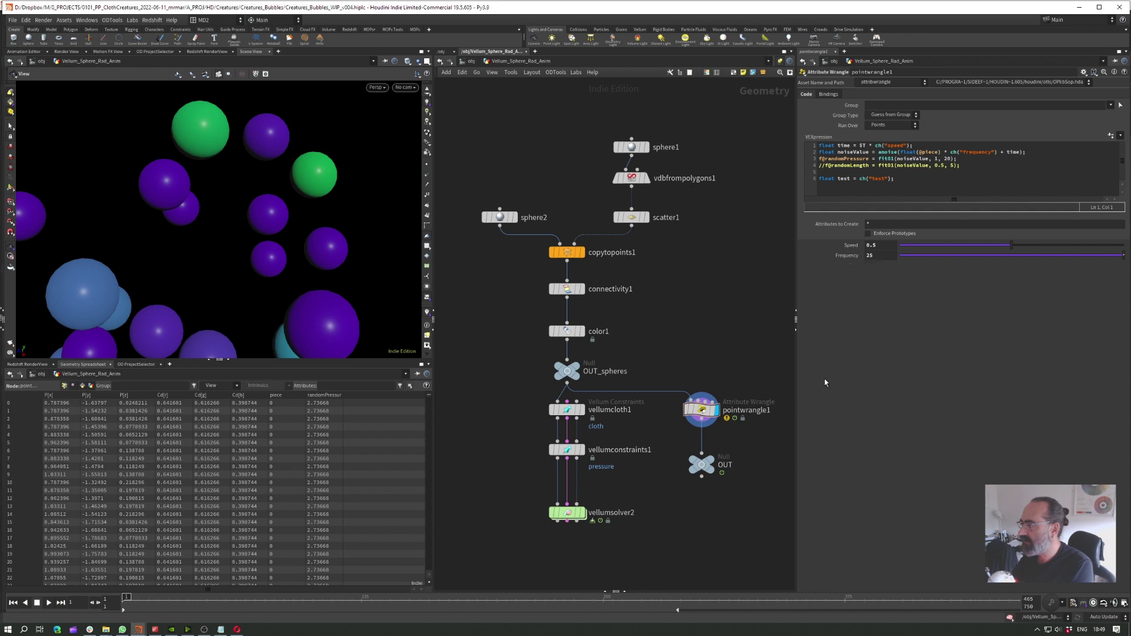
triple_click(839, 178)
key(BackSpace)
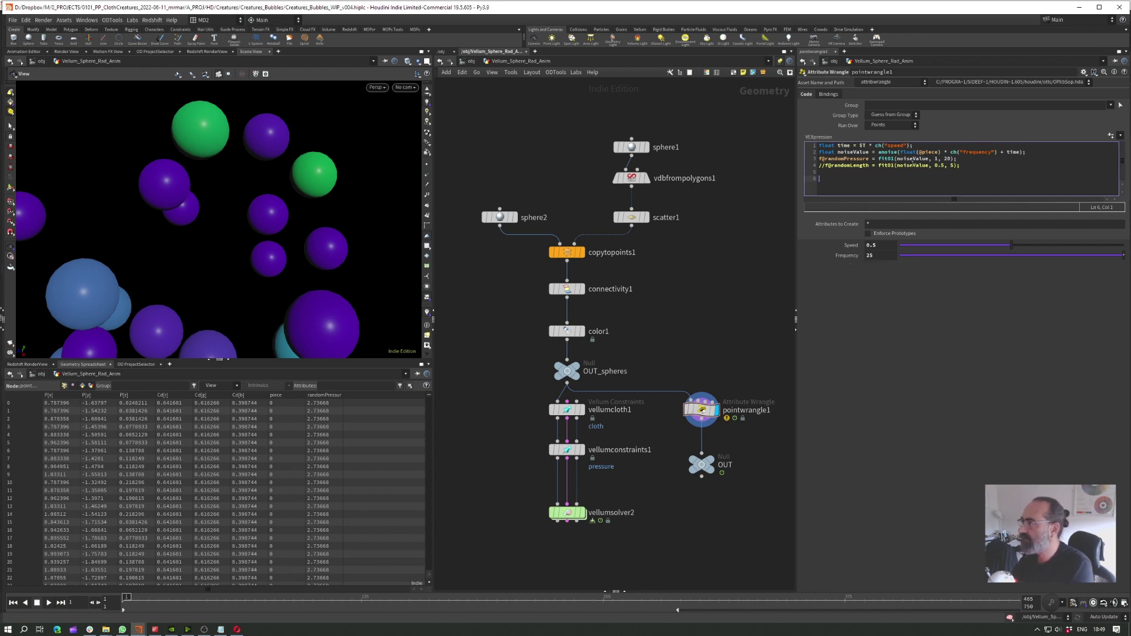
click(941, 158)
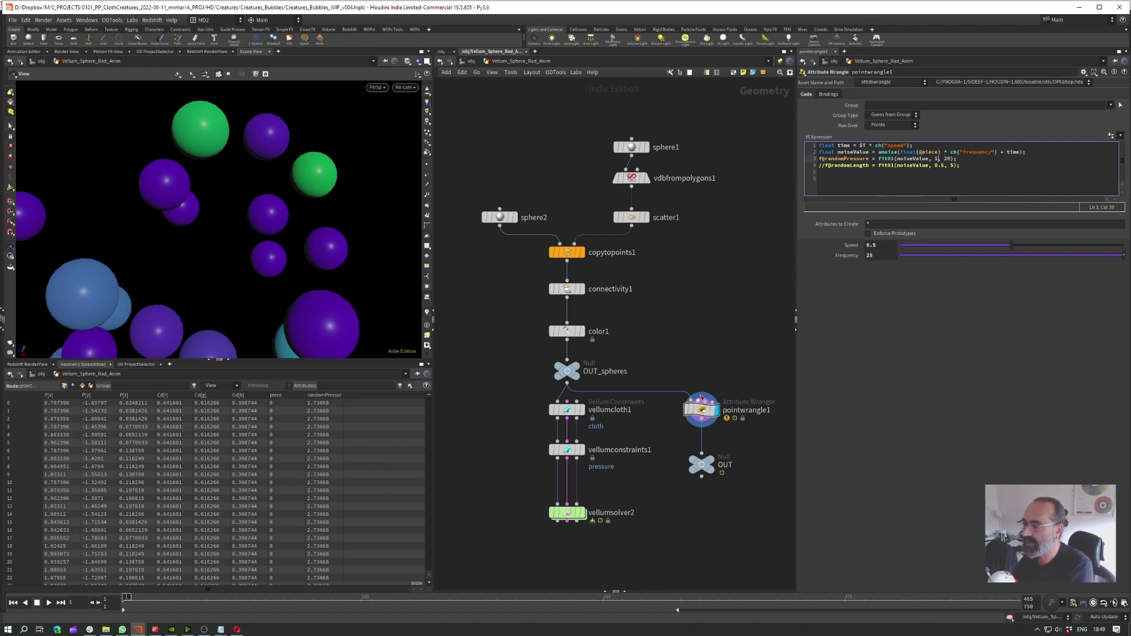
click(219, 630)
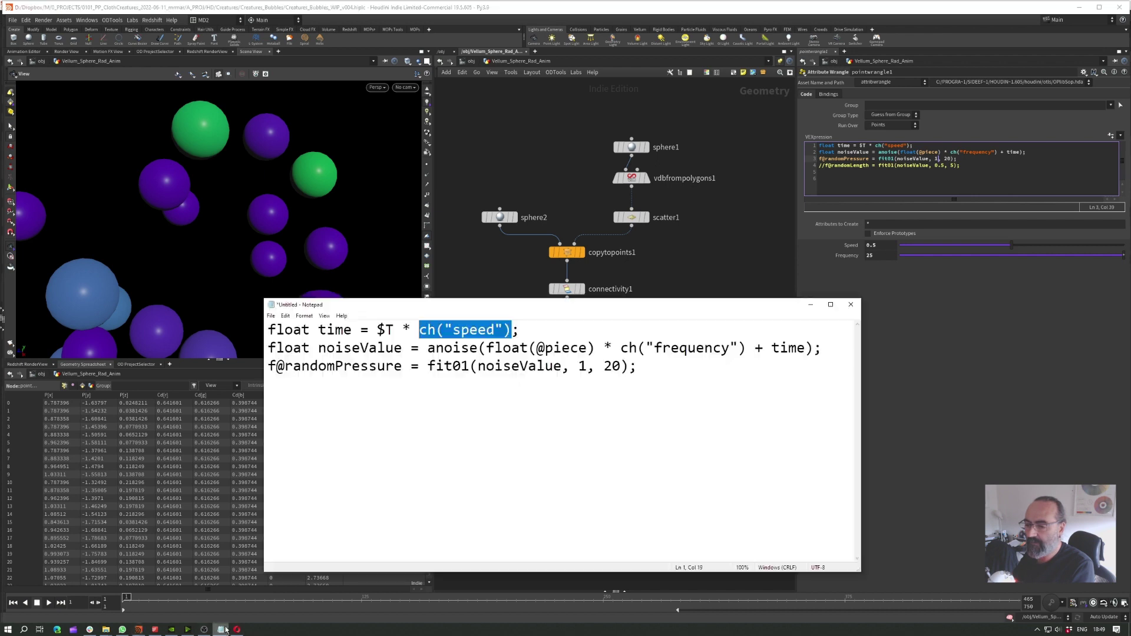
click(356, 331)
double_click(353, 331)
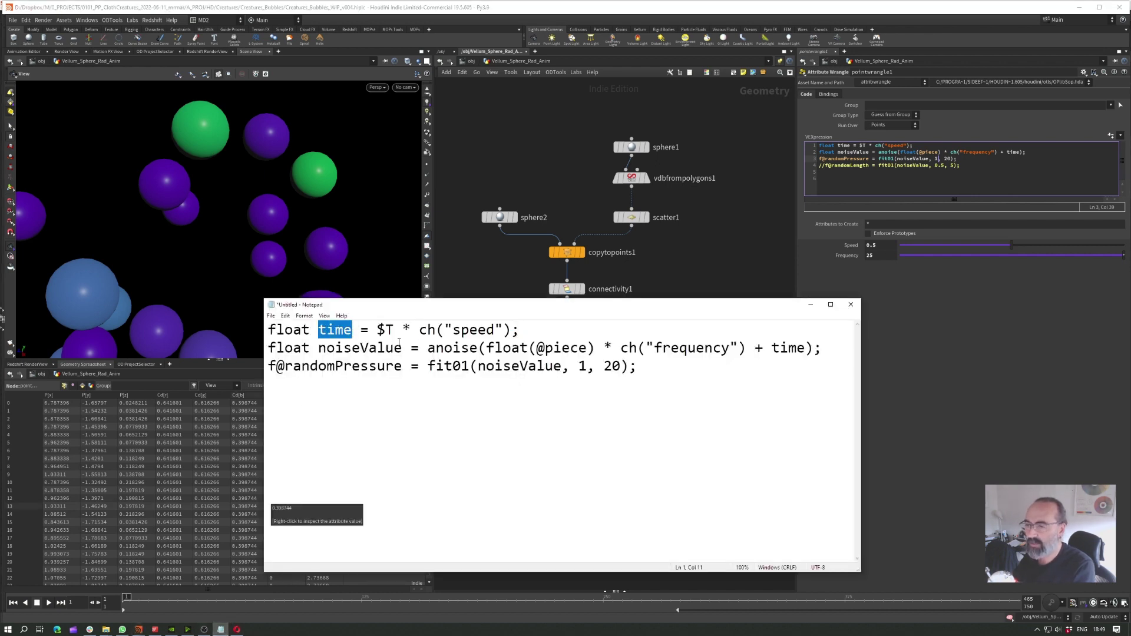
drag(320, 348, 405, 346)
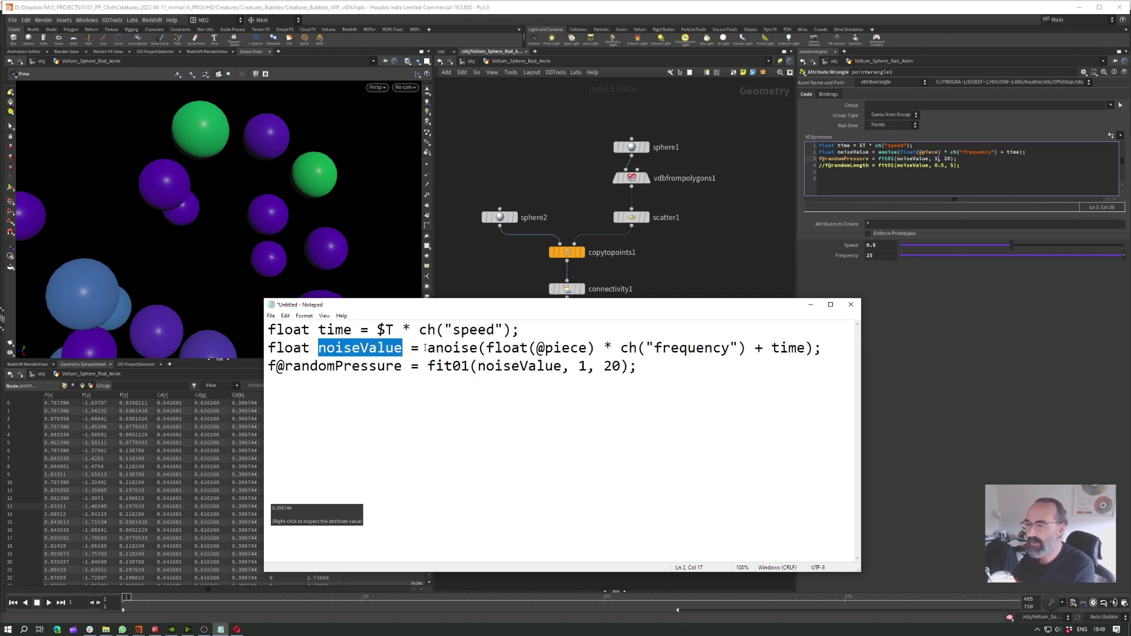
drag(428, 348, 463, 349)
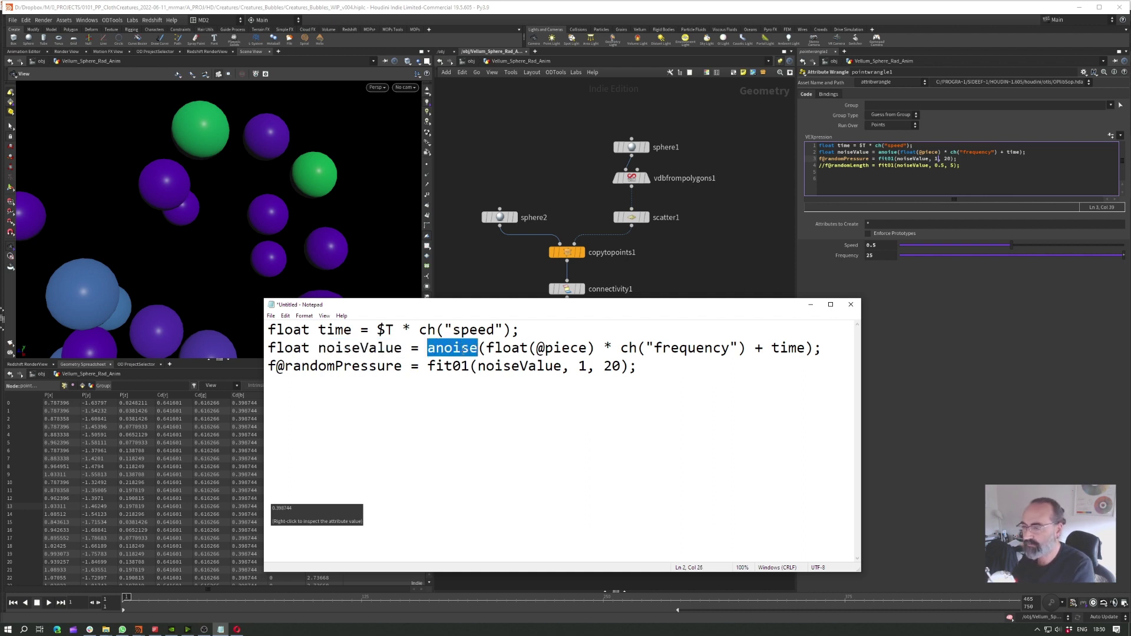
click(463, 349)
drag(431, 349, 477, 349)
drag(493, 305, 494, 311)
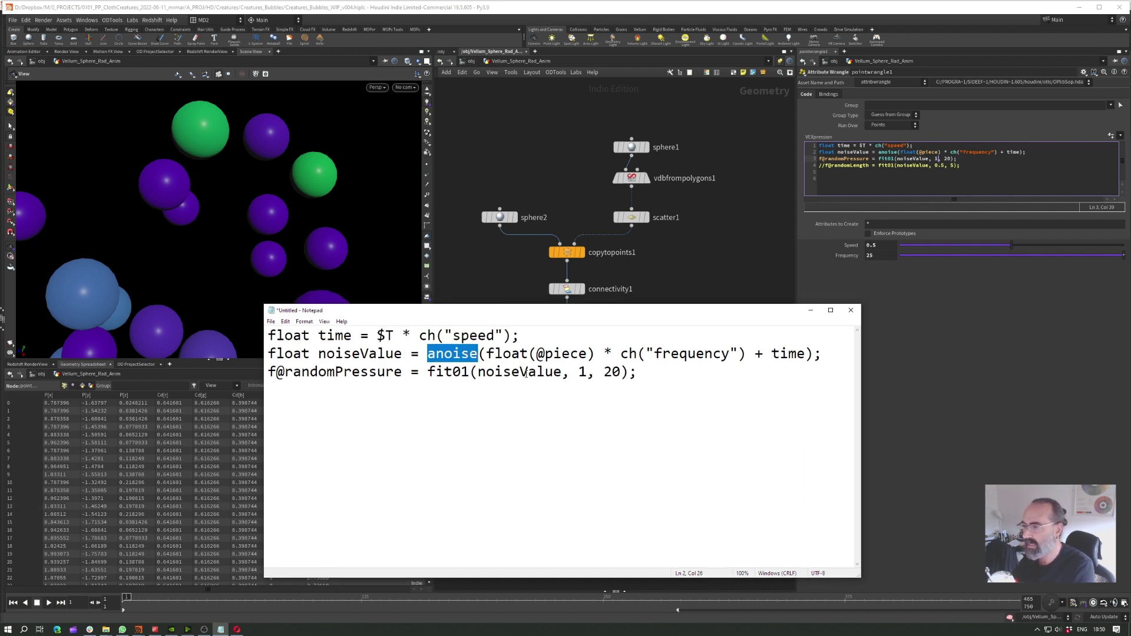
mouse_move(486, 355)
mouse_down()
mouse_move(738, 355)
mouse_move(486, 356)
mouse_up()
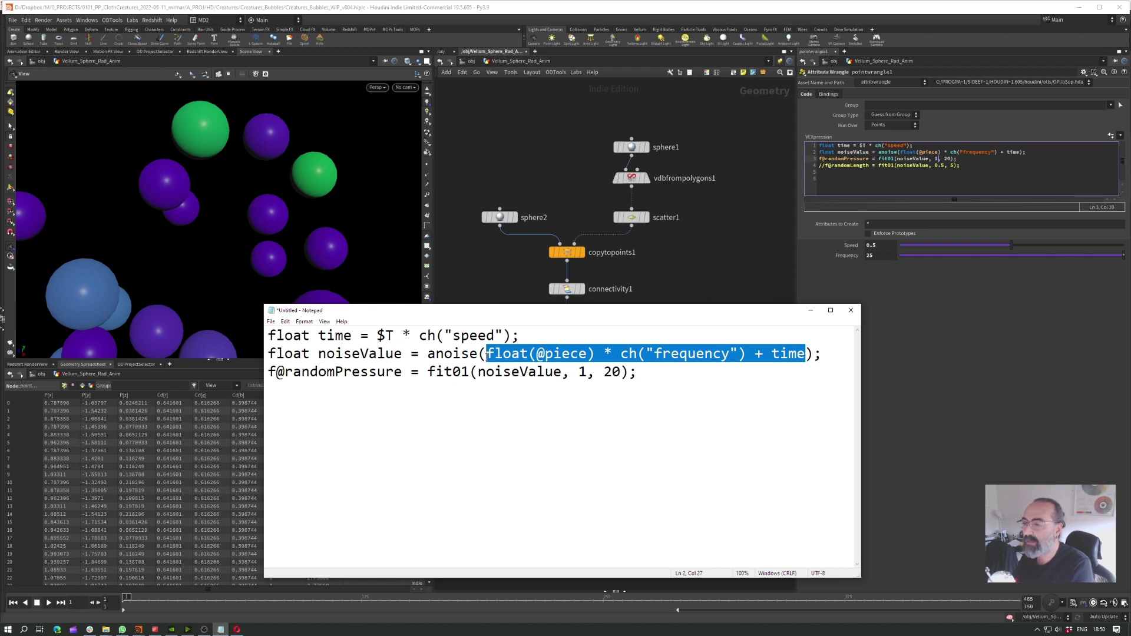
key(Left)
key(Right)
key(Right)
key(Right)
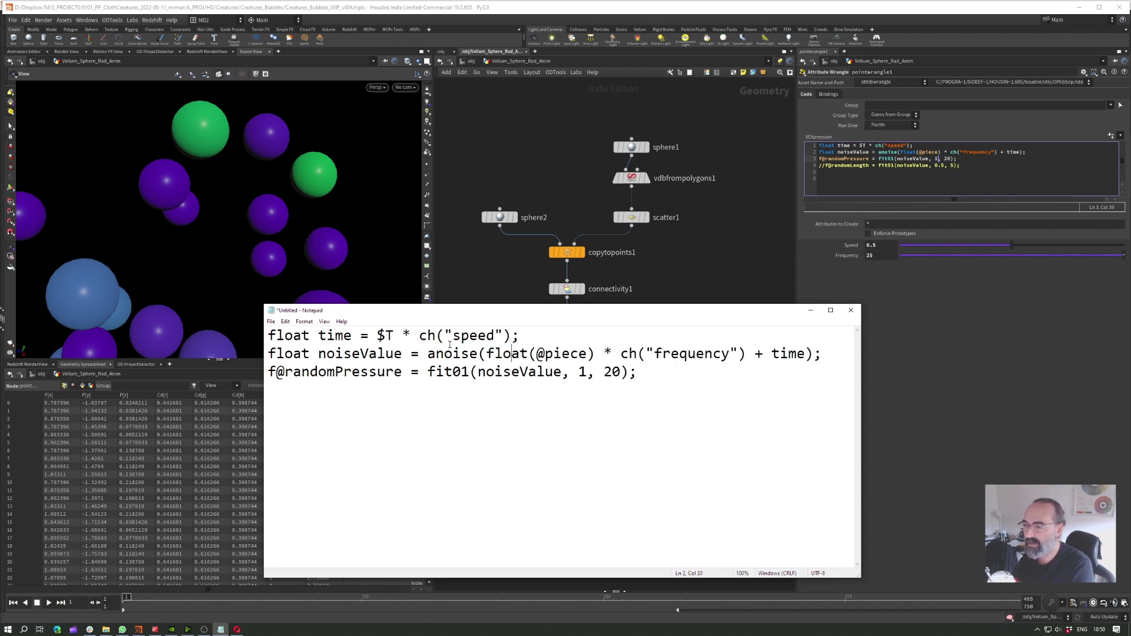
drag(485, 354, 806, 354)
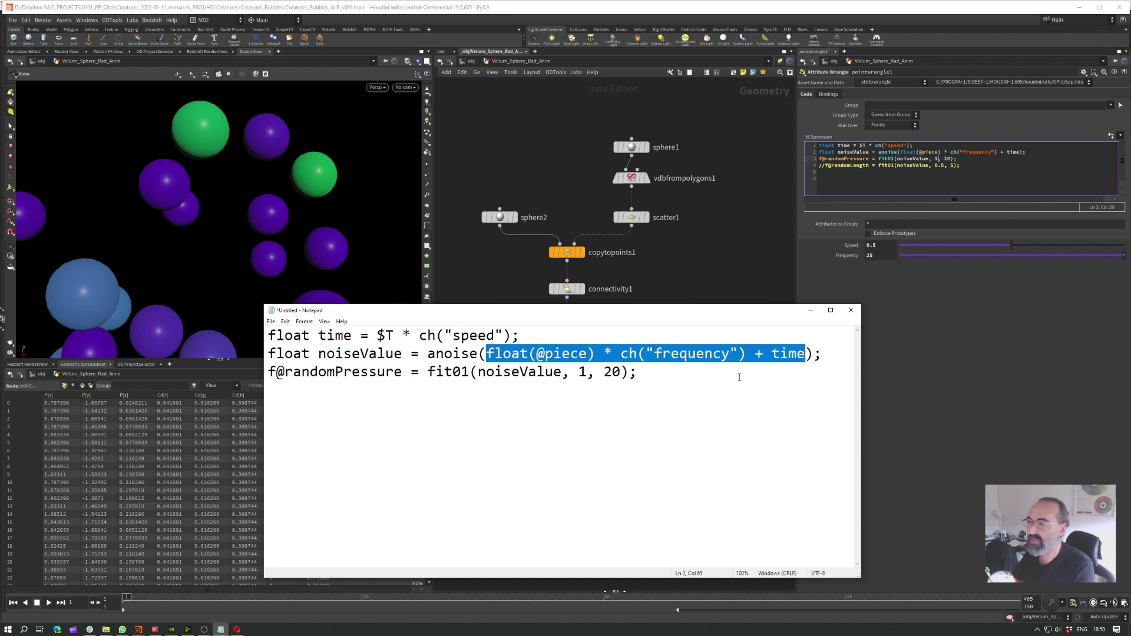
click(679, 354)
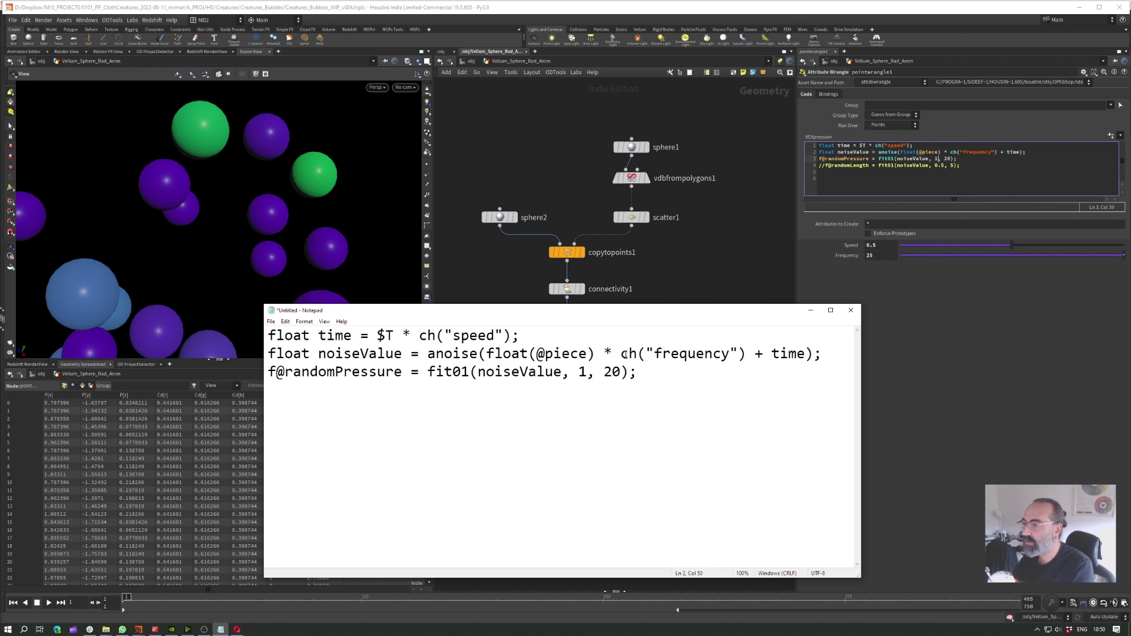
drag(624, 354, 747, 354)
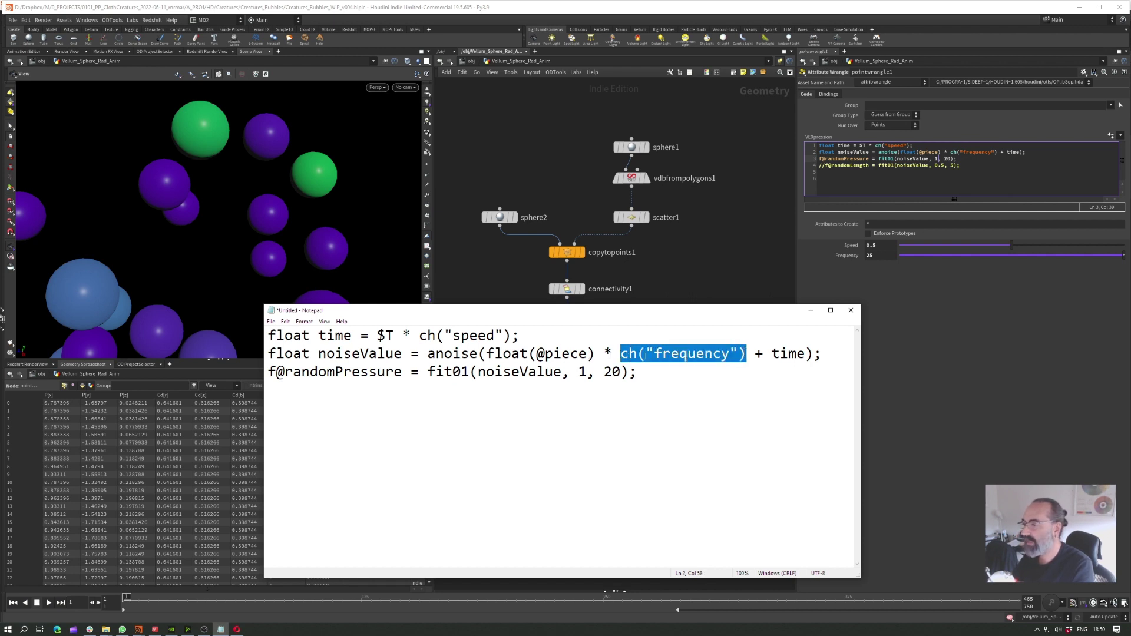
click(747, 354)
drag(620, 354, 749, 355)
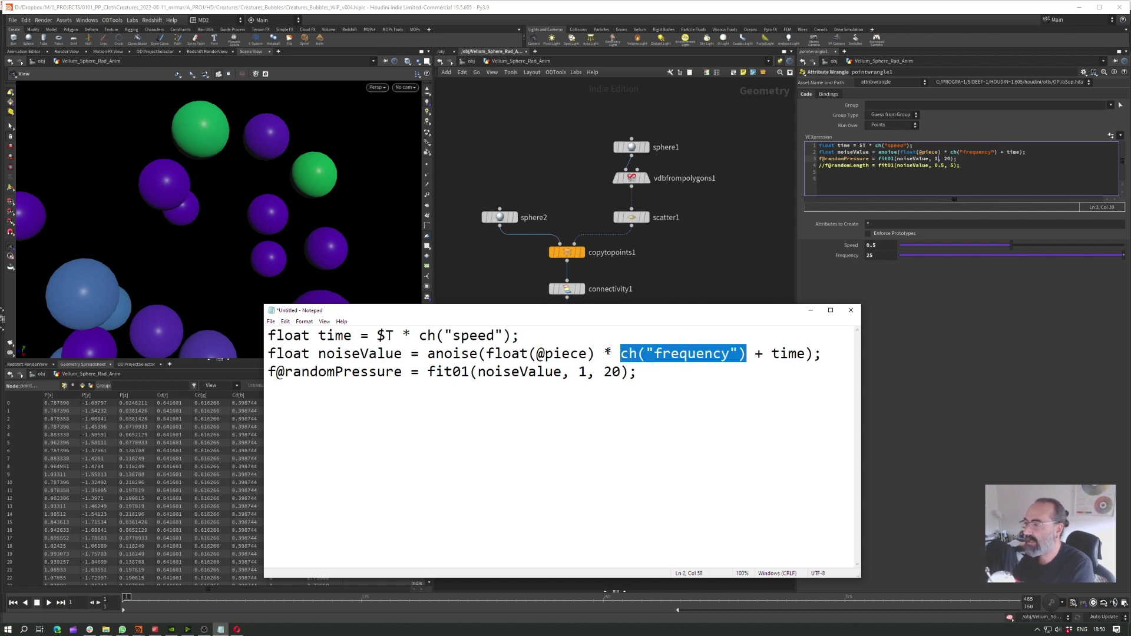
click(647, 353)
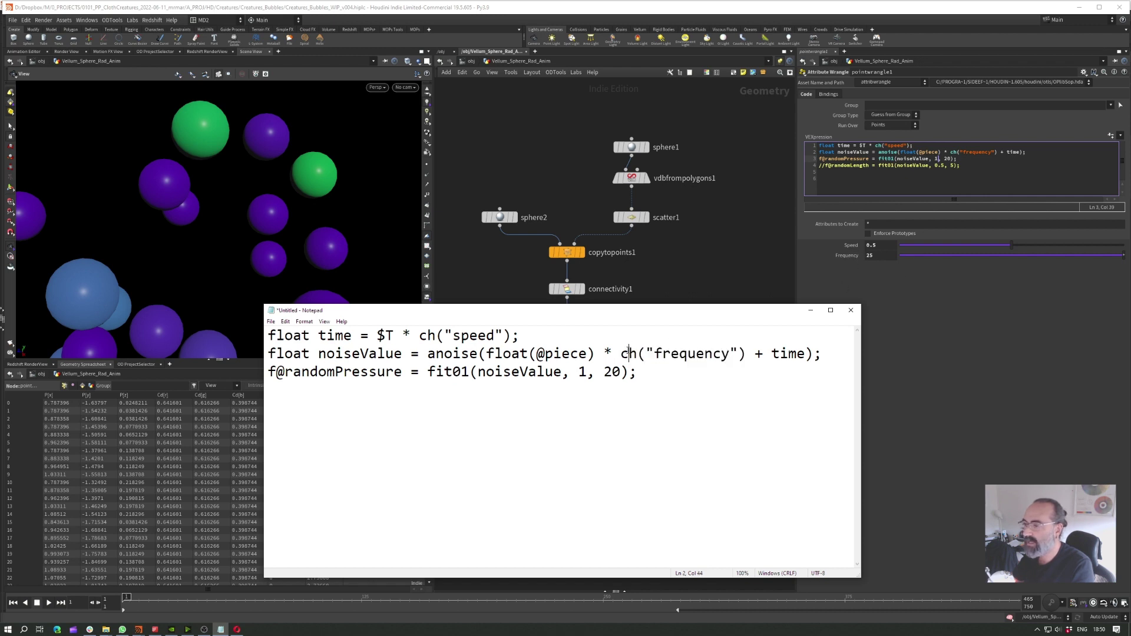
drag(621, 354, 749, 354)
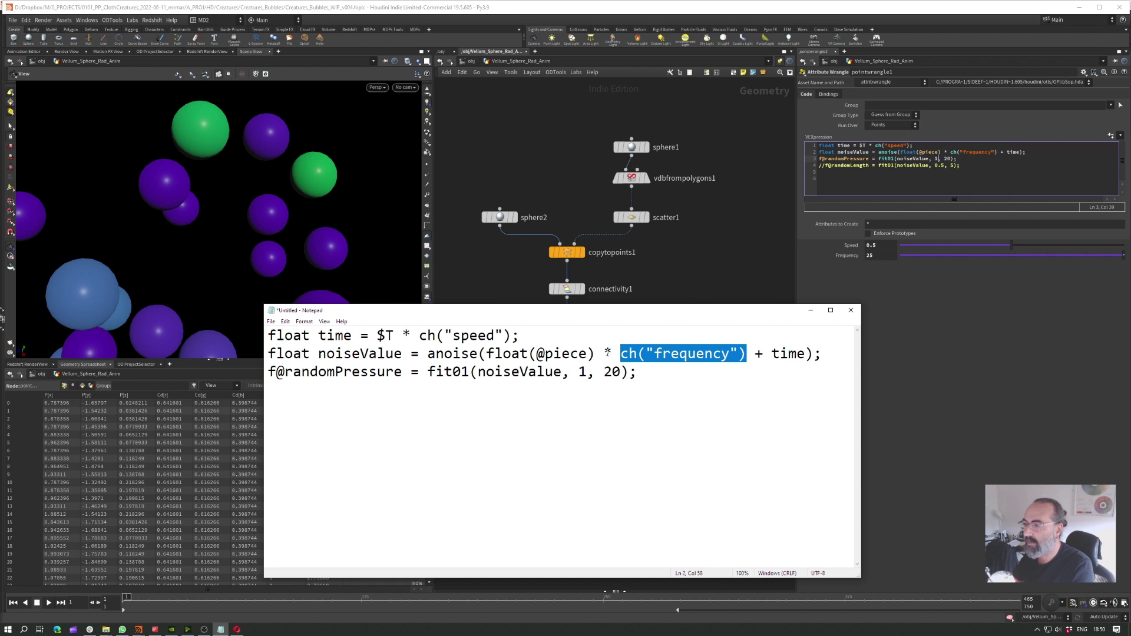
drag(595, 354, 487, 354)
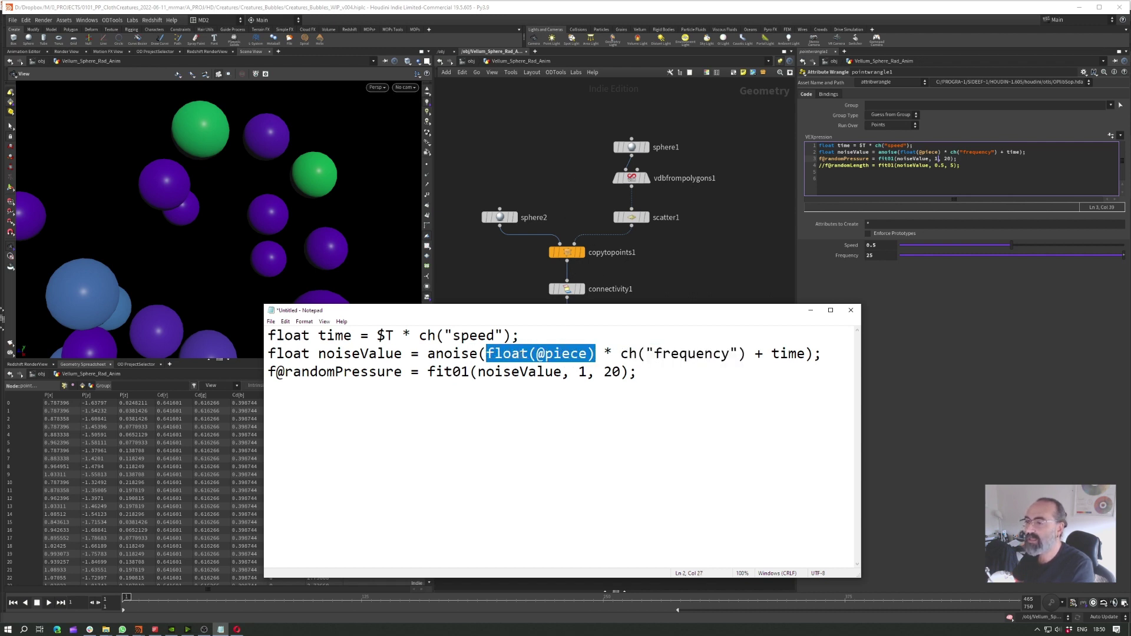
drag(554, 354, 590, 356)
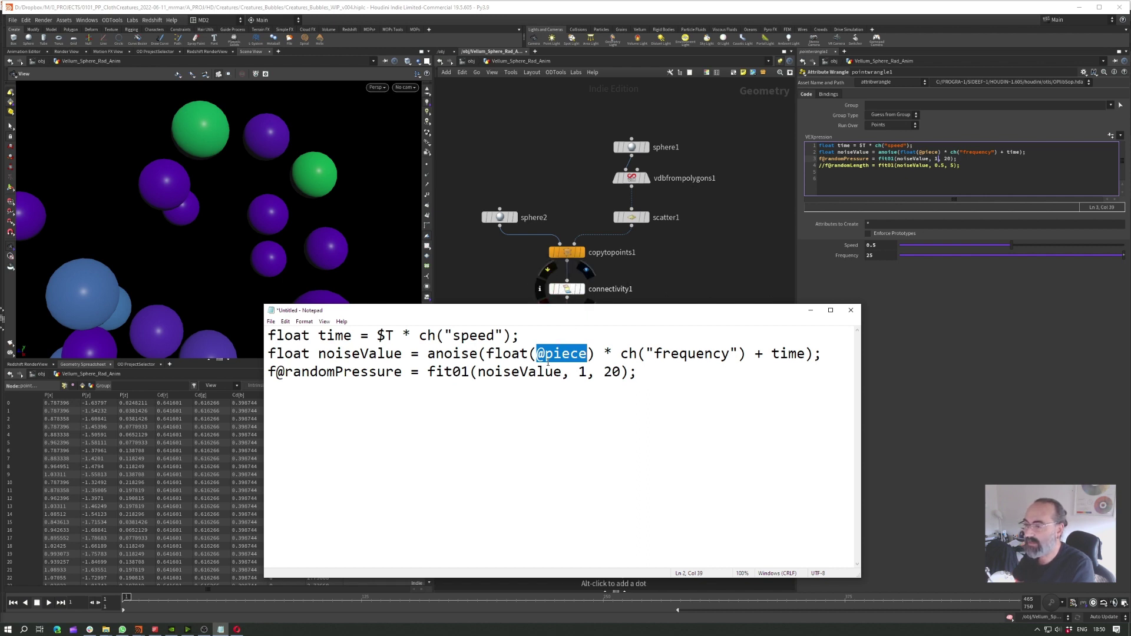
click(528, 354)
drag(596, 353, 747, 354)
click(552, 354)
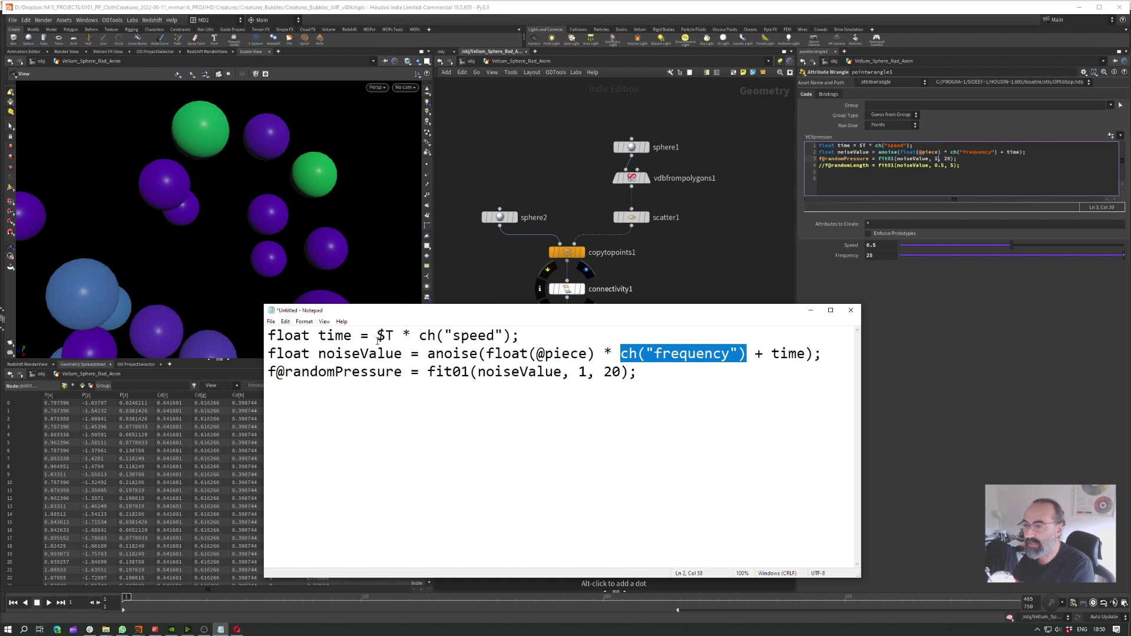
Step: Inspect time, noiseValue and the fit01 arguments of the randomPressure line
drag(361, 337, 318, 337)
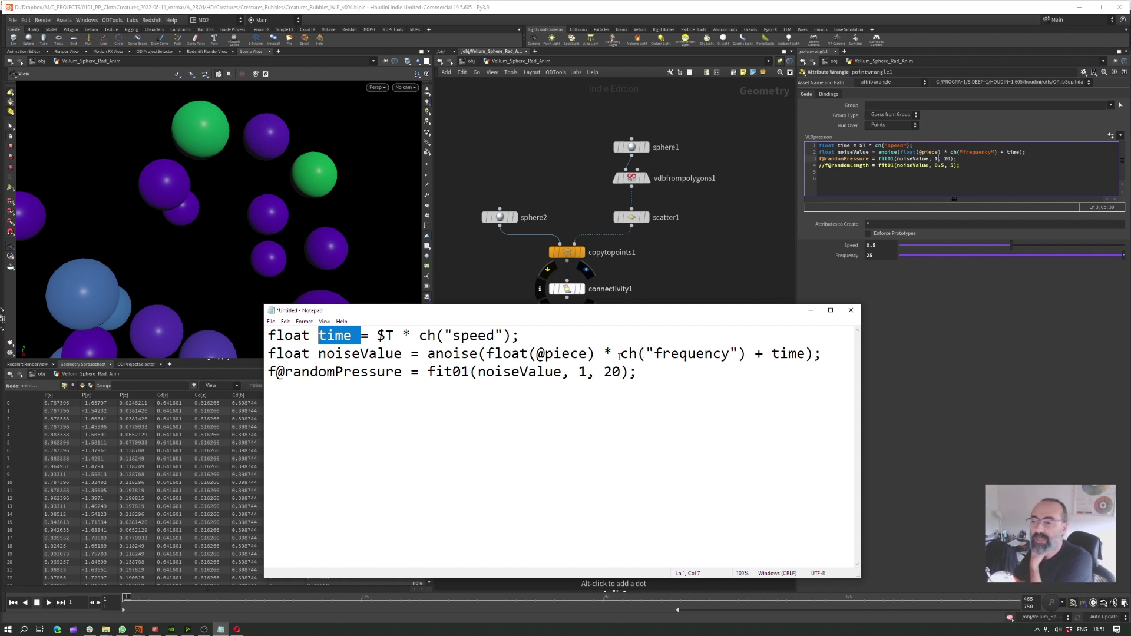
drag(637, 372, 282, 375)
click(360, 373)
drag(427, 373, 436, 373)
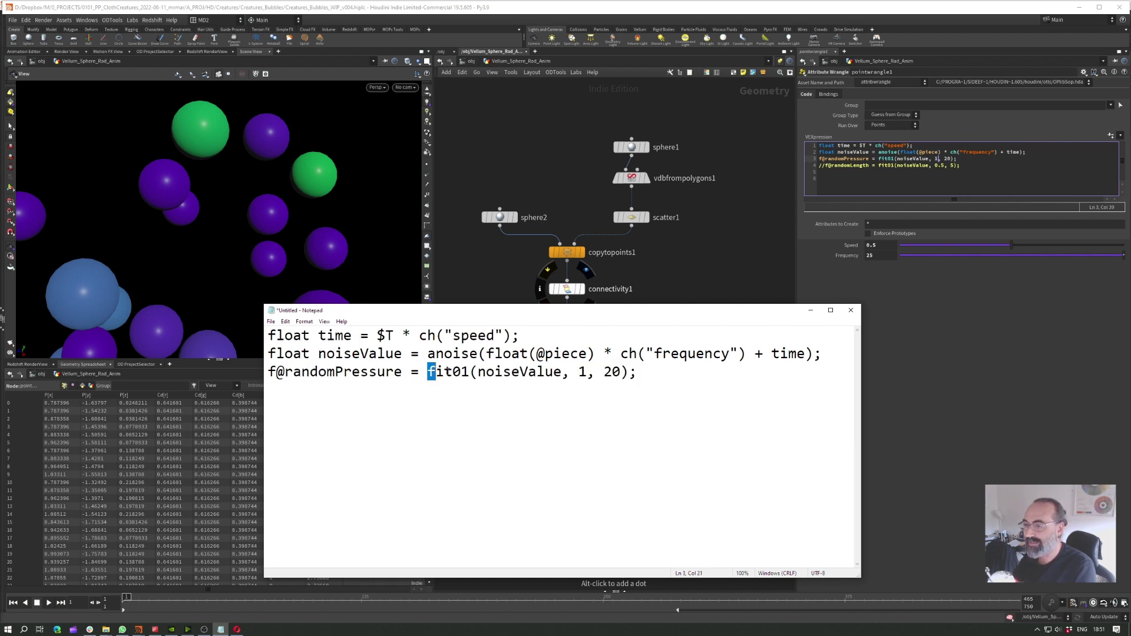
click(496, 372)
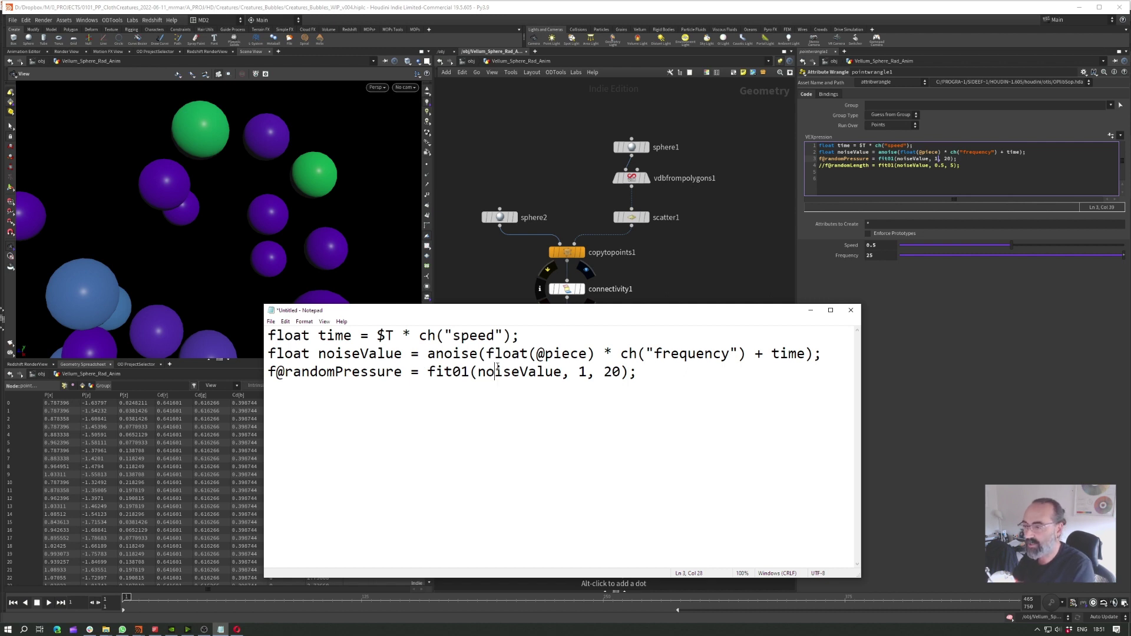
drag(561, 372, 429, 372)
click(549, 373)
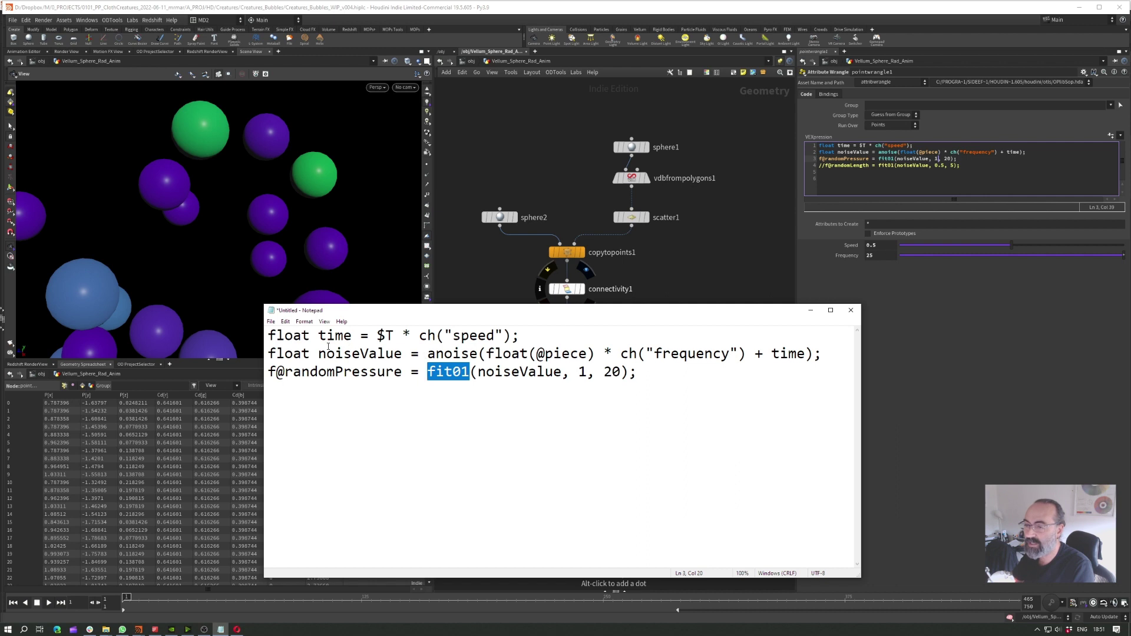
drag(318, 354, 403, 354)
drag(588, 373, 579, 373)
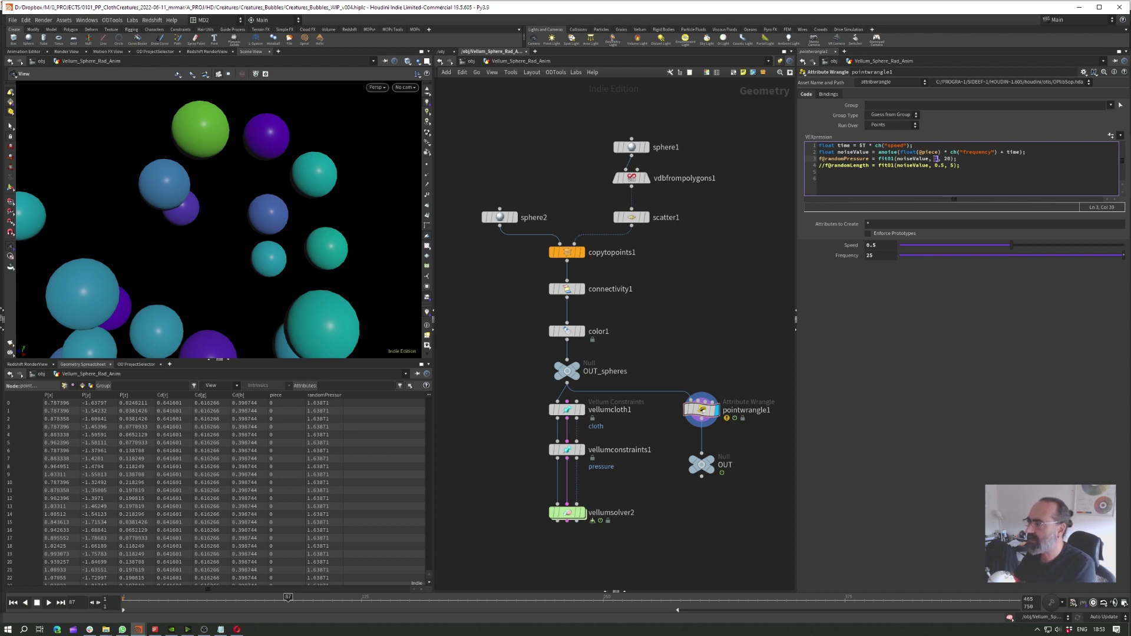
Step: Replace fit01's 1 and 20 limits with ch("minPressure") and ch("maxPressure")
click(935, 158)
drag(912, 145, 872, 145)
key(ctrl+c)
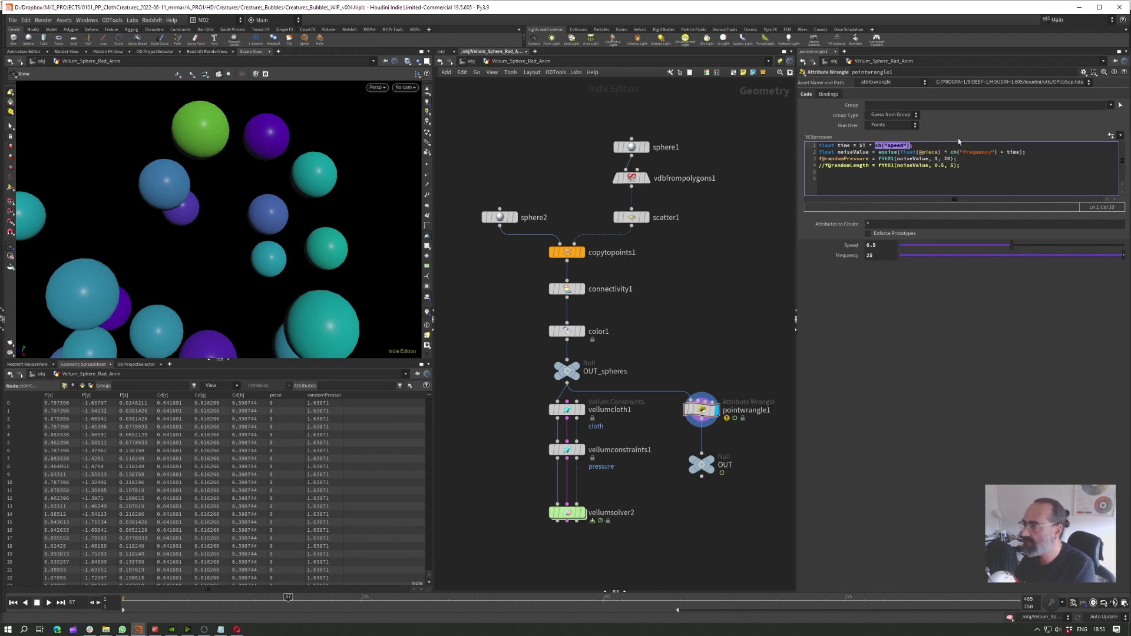
click(934, 158)
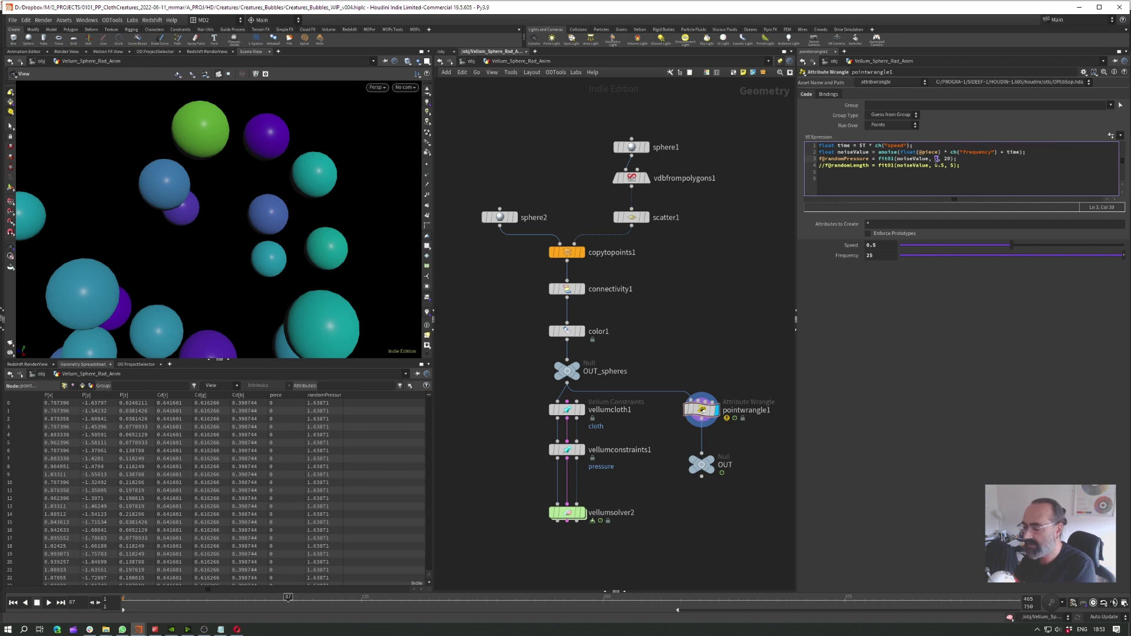
key(ctrl+v)
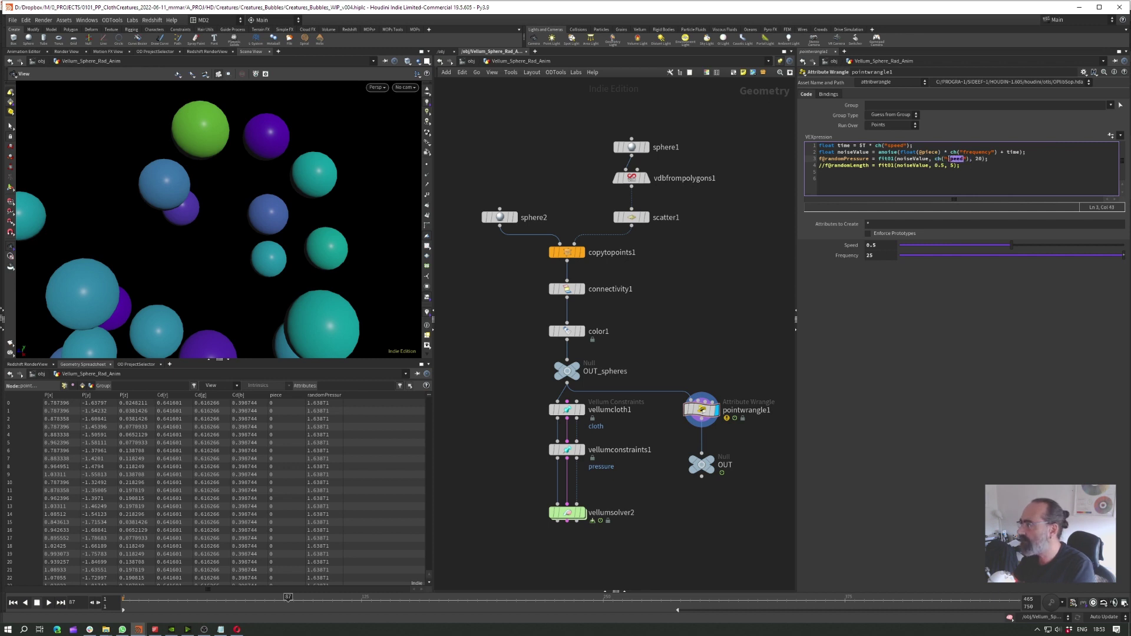
text(minP)
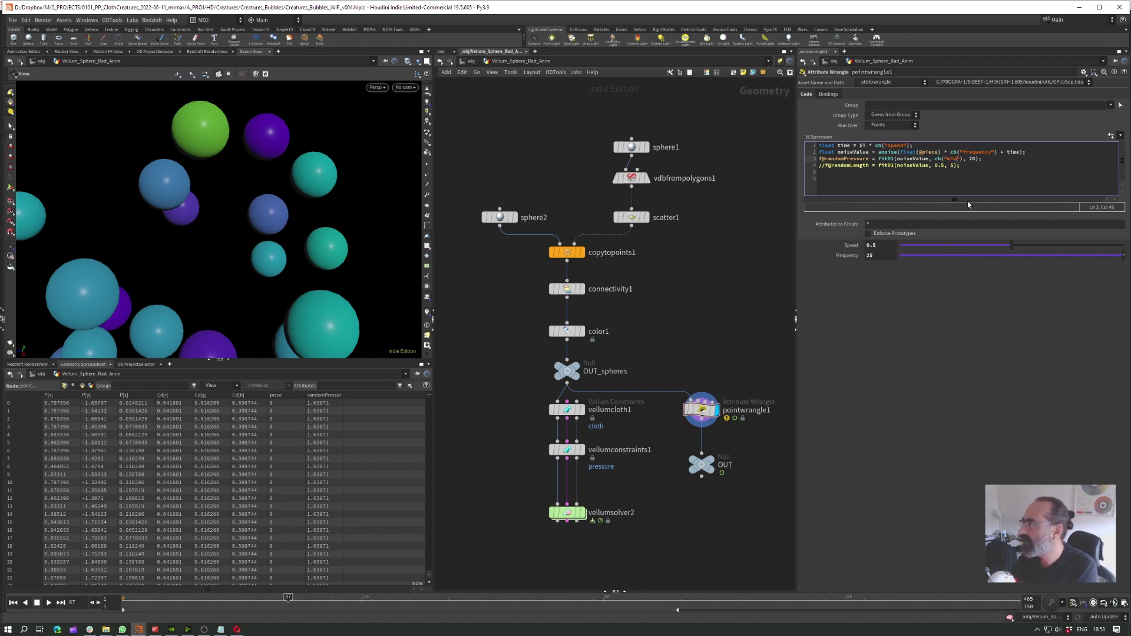
text(ressure)
double_click(1000, 160)
text(ch(")
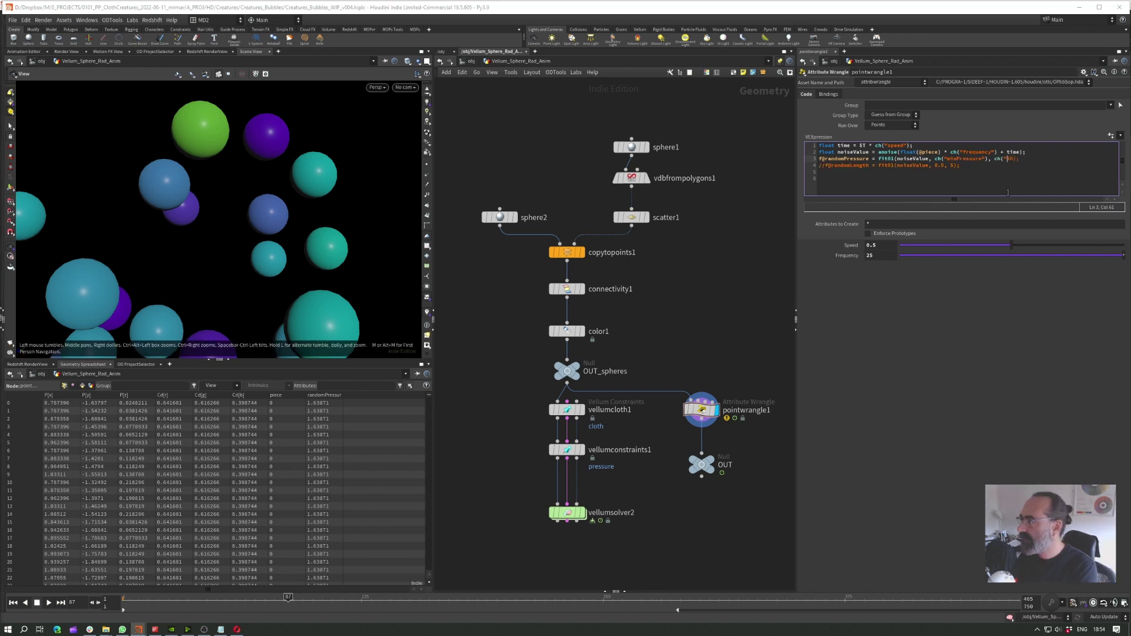
text(maxPressure)
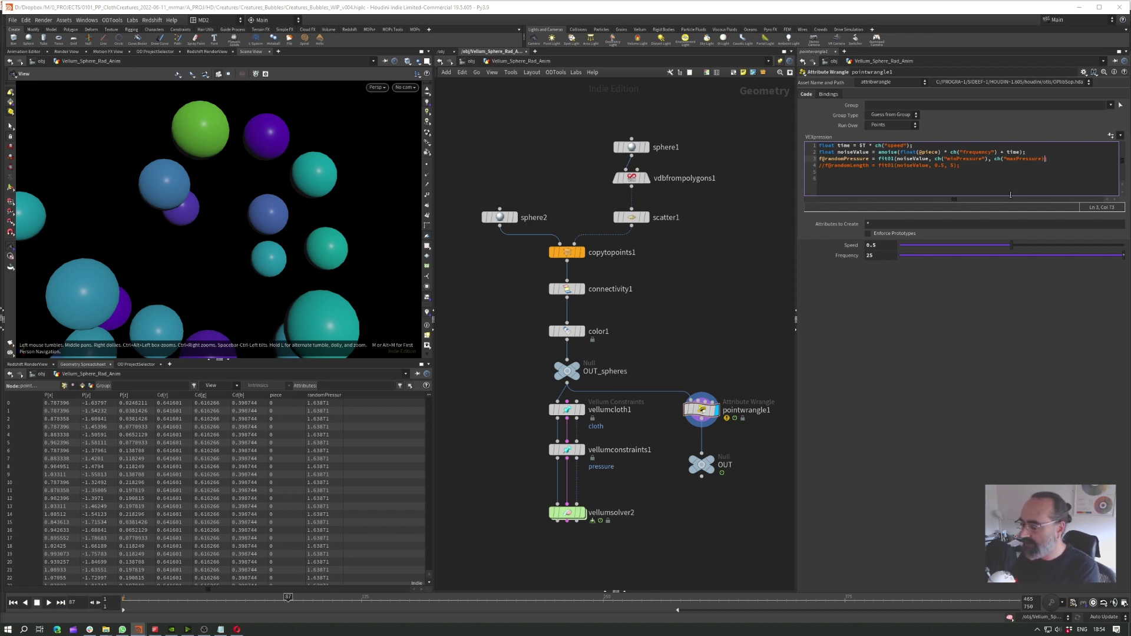
Step: Remove the stray parenthesis and semicolon, closing the fit01 call with "));
key(BackSpace)
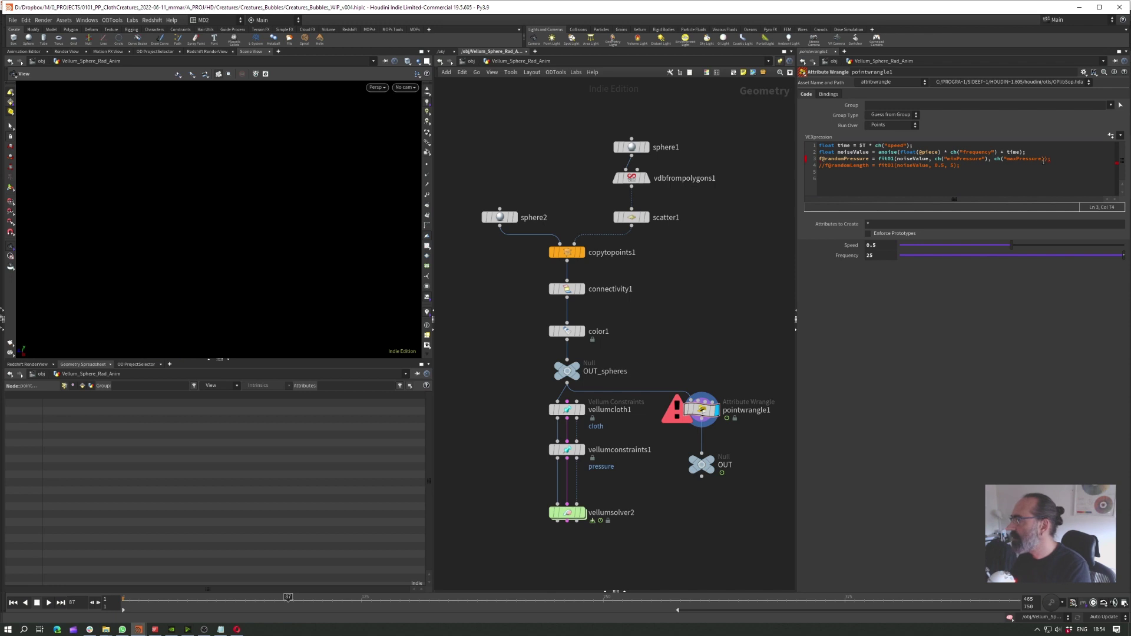
text(;)
key(BackSpace)
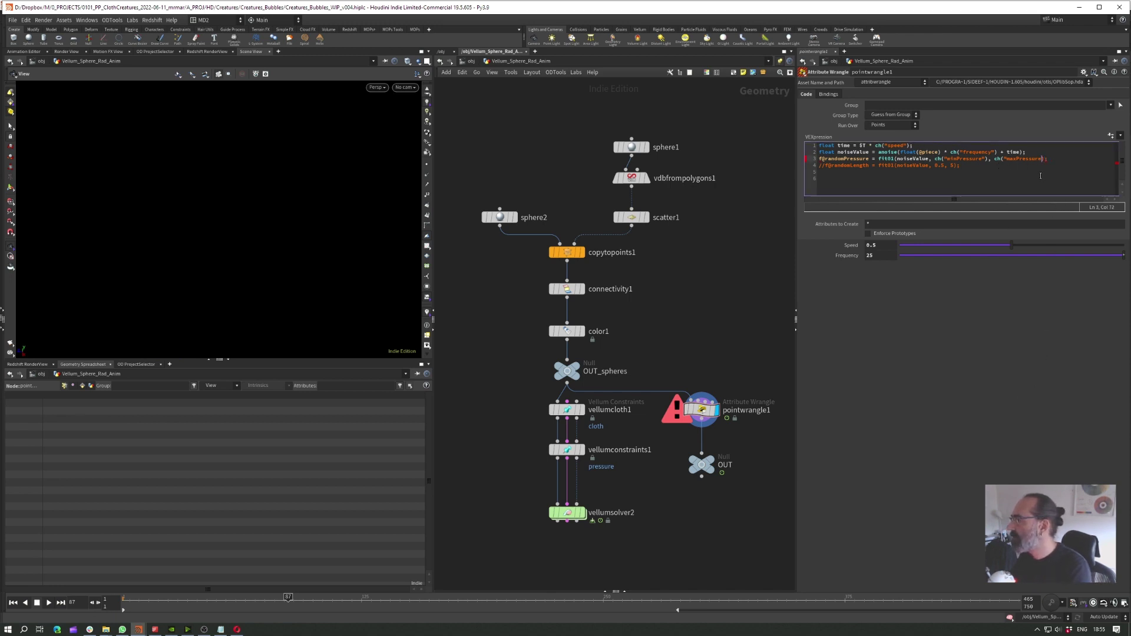
text(")
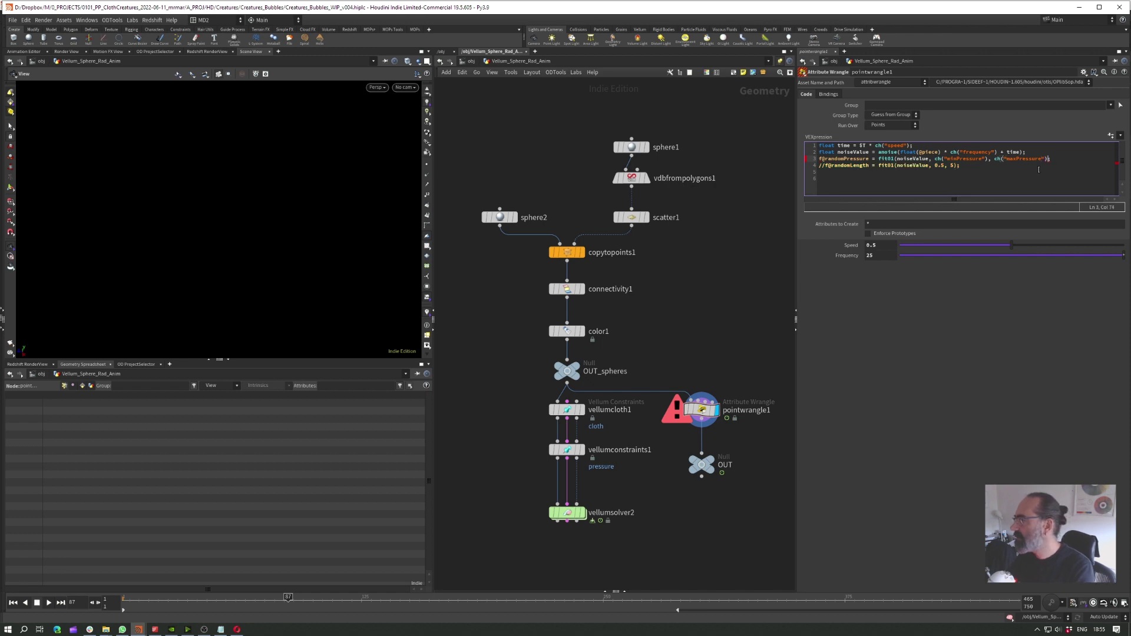
text()))
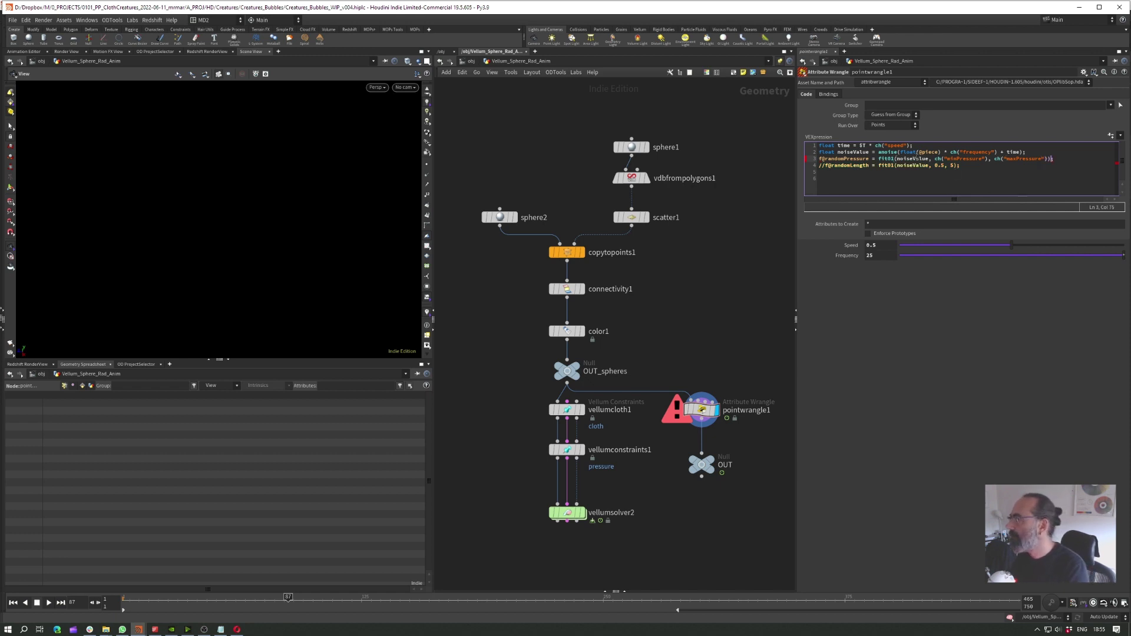
text(;)
click(973, 343)
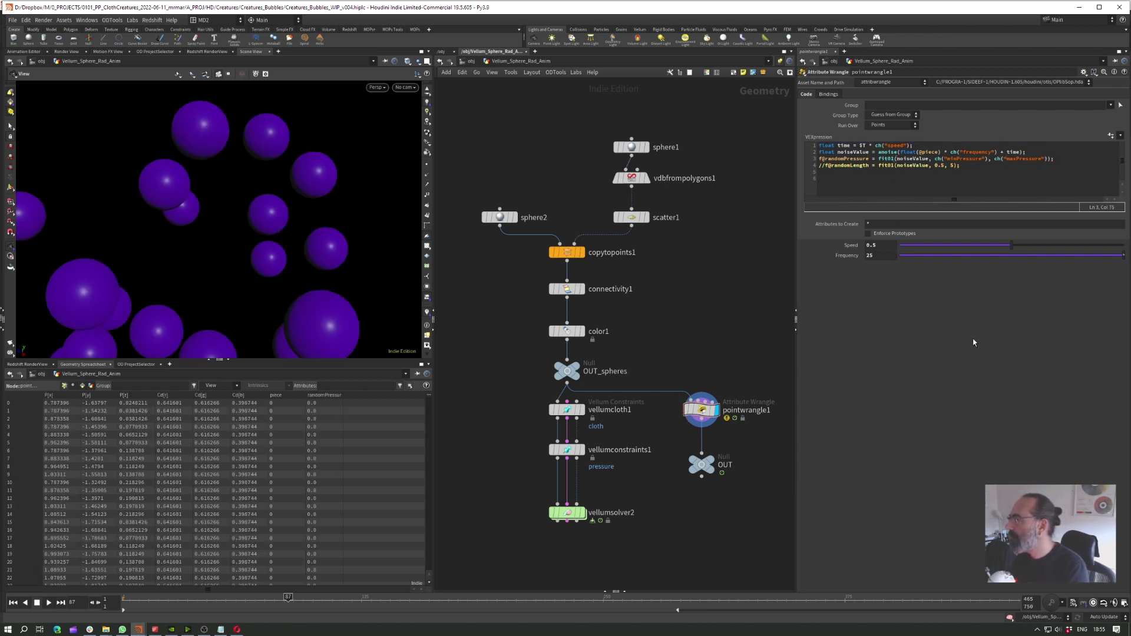
Step: Create spare parameters and set Minpressure to 1 and Maxpressure to 20
click(1110, 136)
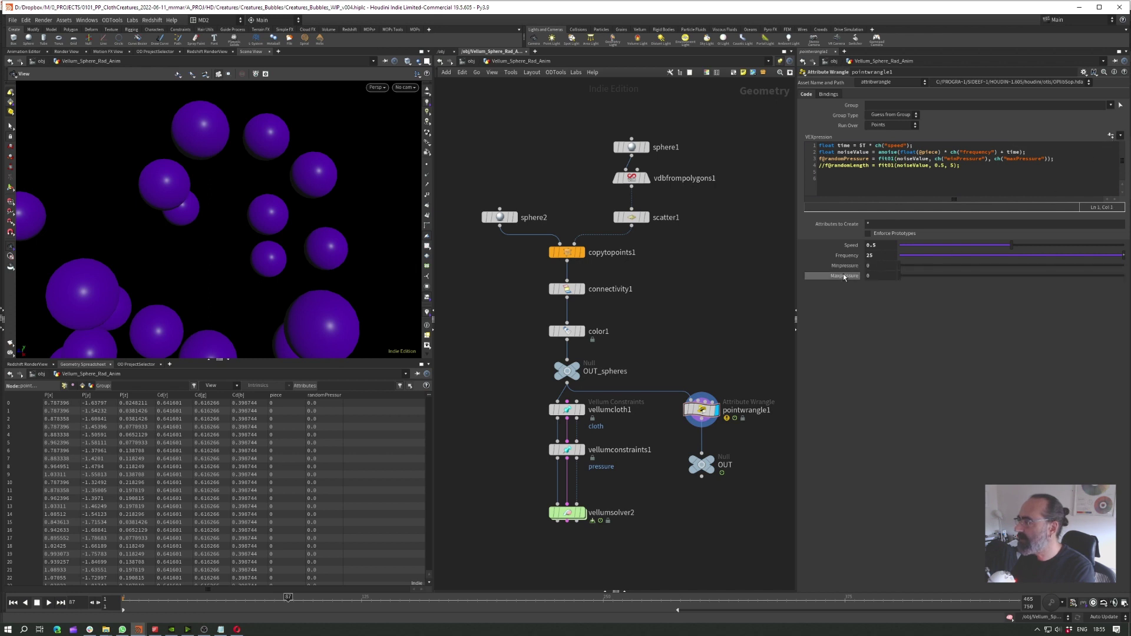
click(884, 266)
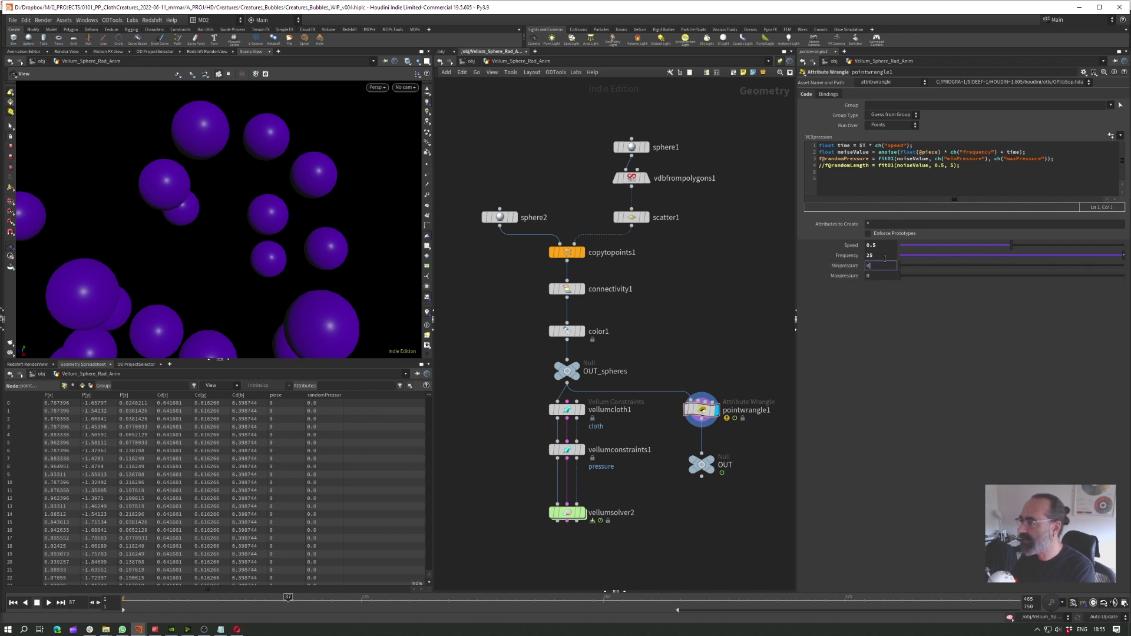
text(1)
key(Return)
click(870, 275)
text(20)
key(Return)
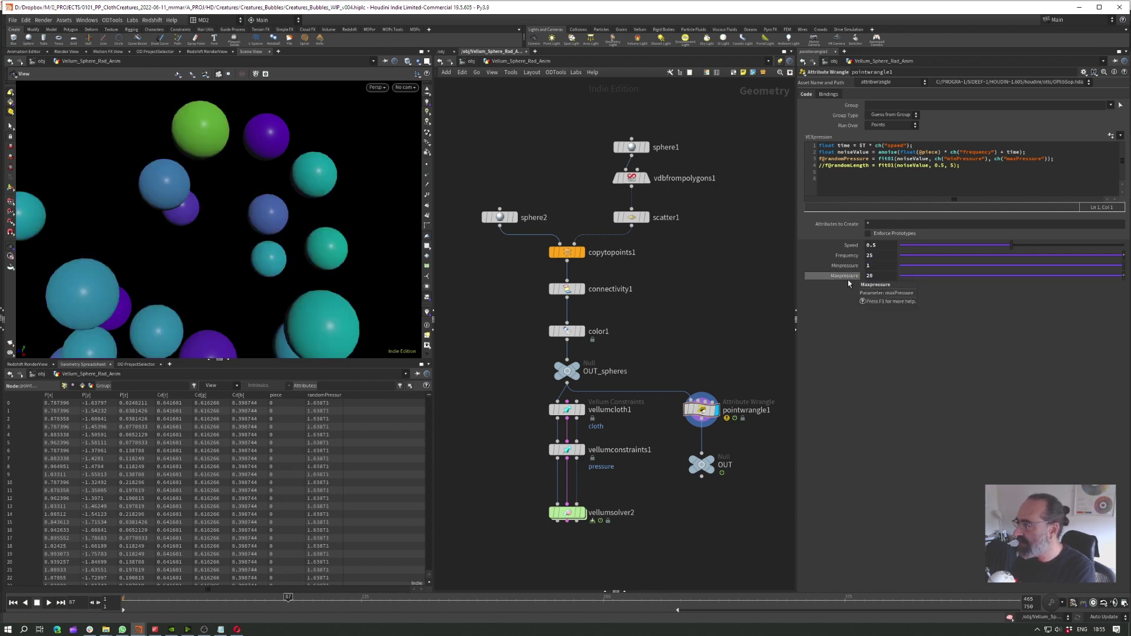
Step: Play the animation, test and reset the Maxpressure slider, then select pointwrangle1 and OUT
click(48, 604)
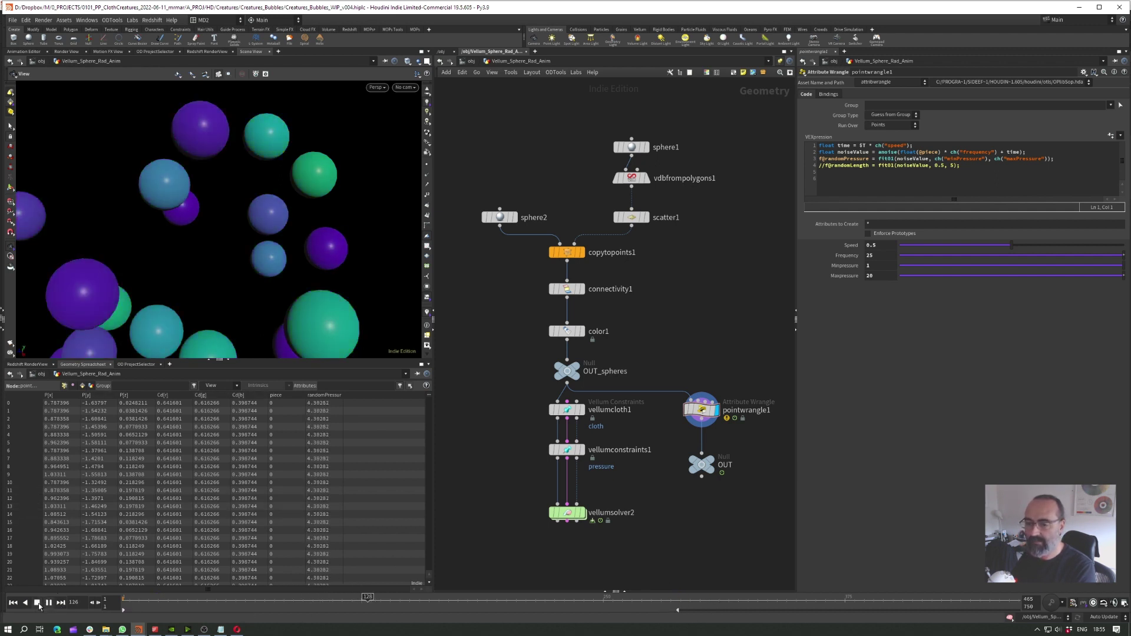
mouse_move(1123, 275)
mouse_down()
mouse_move(1037, 274)
mouse_move(1124, 275)
mouse_up()
ctrl+middle_click(830, 276)
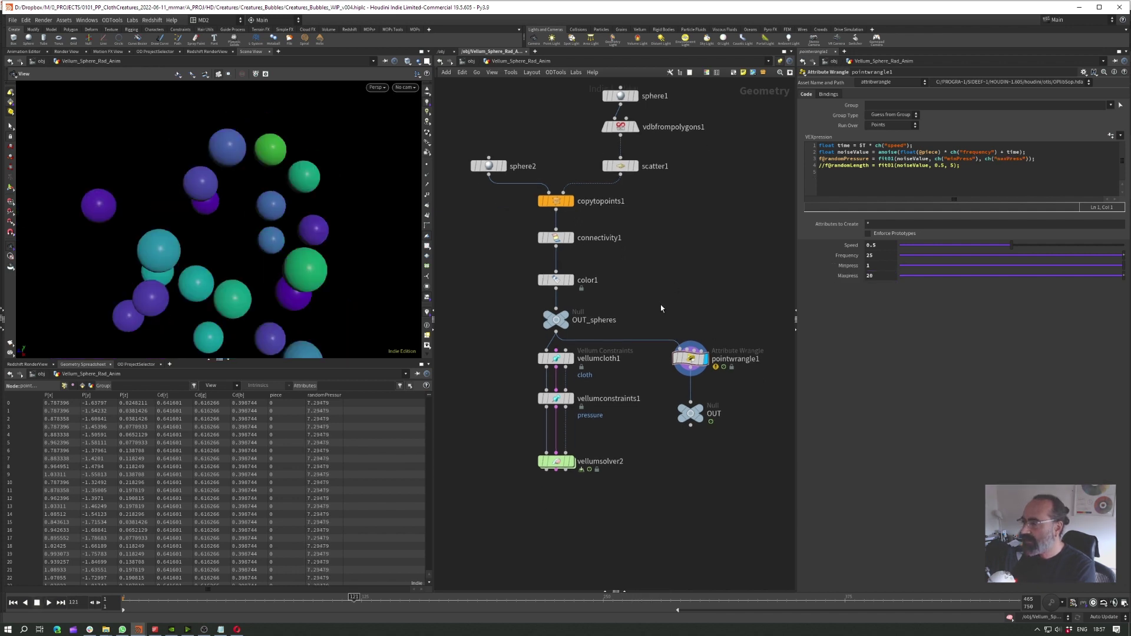
drag(661, 307, 711, 415)
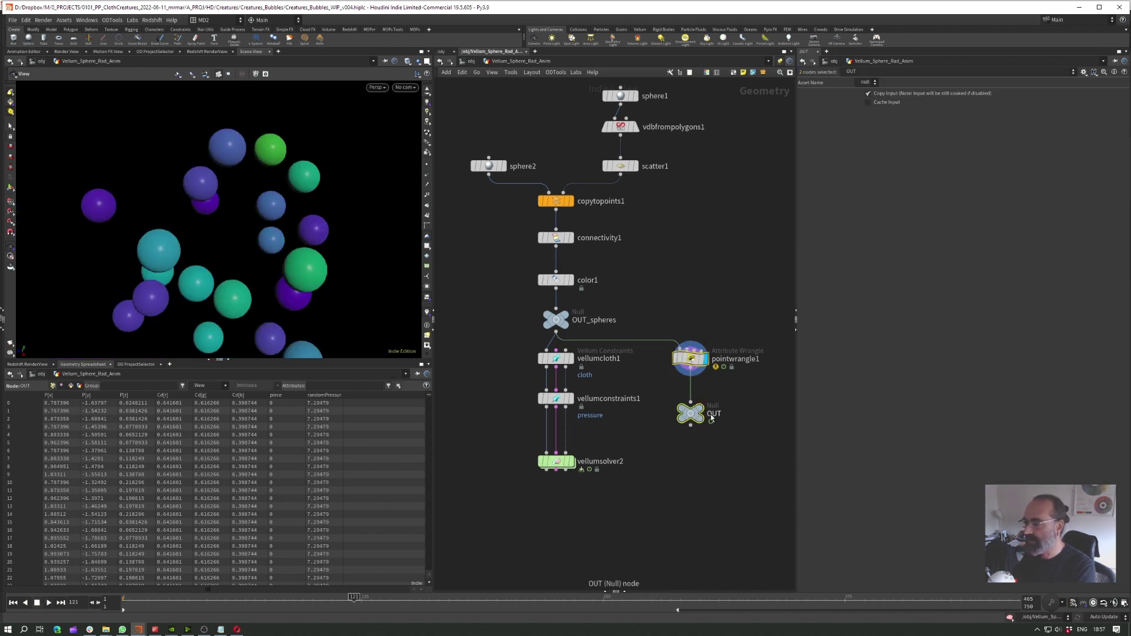
Step: Display vellumsolver2 from frame 1, then edit the pressure node's VEXpression inside the forces network
click(572, 463)
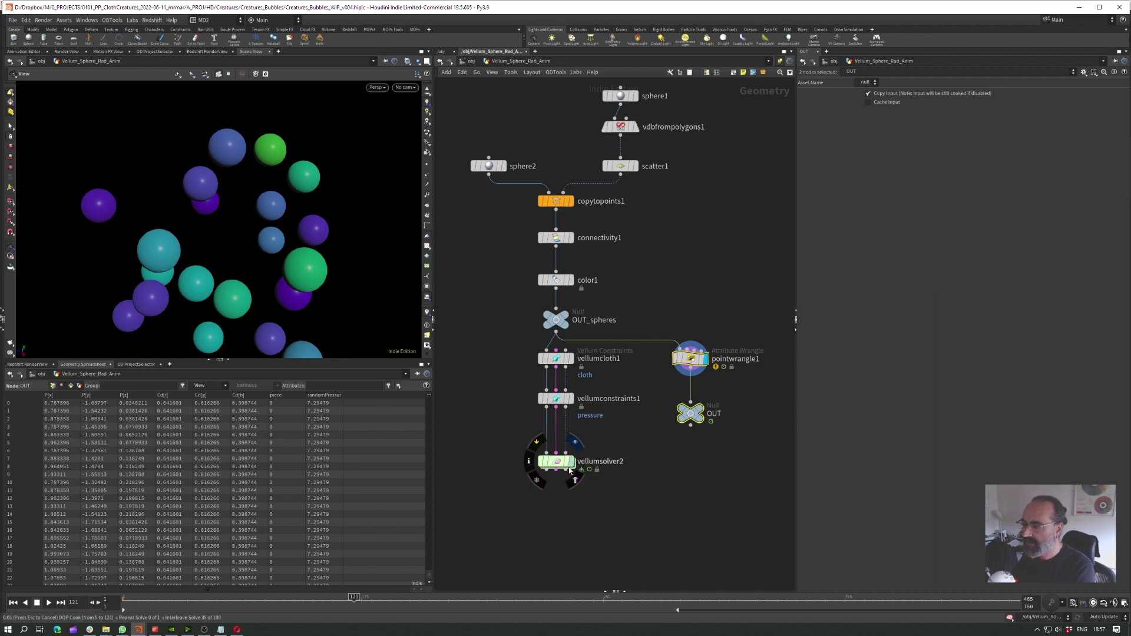
click(13, 604)
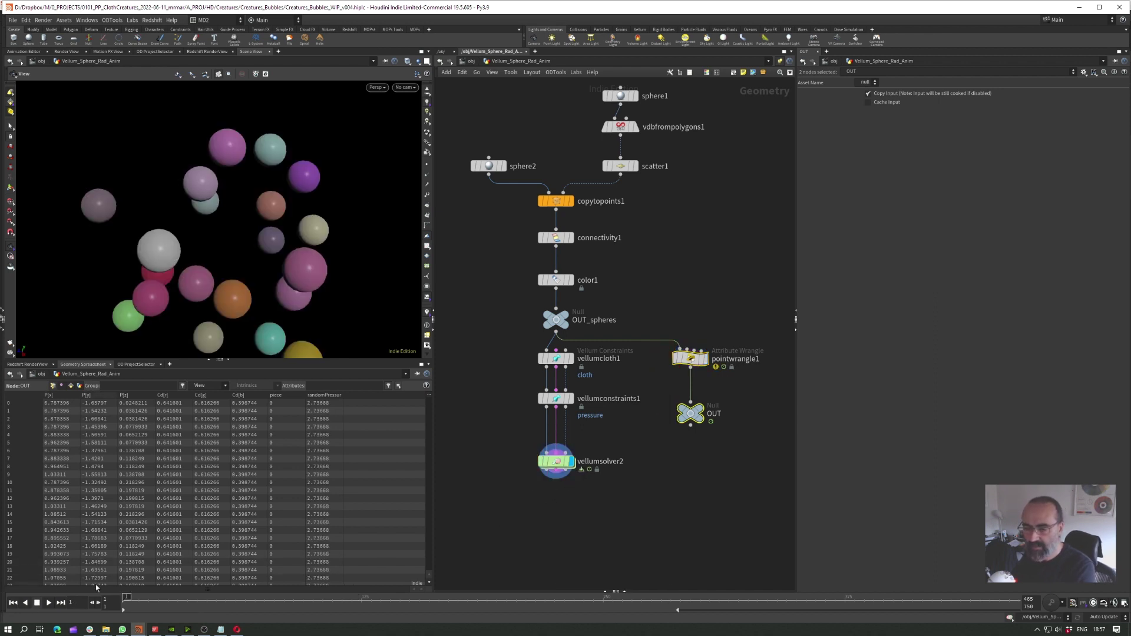
double_click(559, 463)
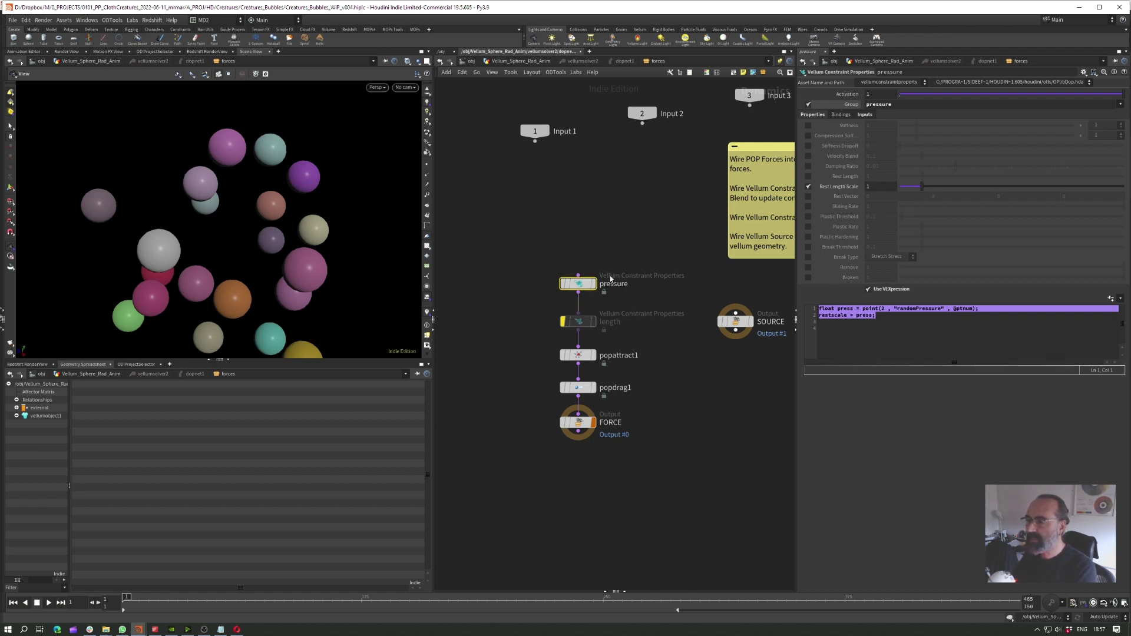
drag(541, 252, 608, 301)
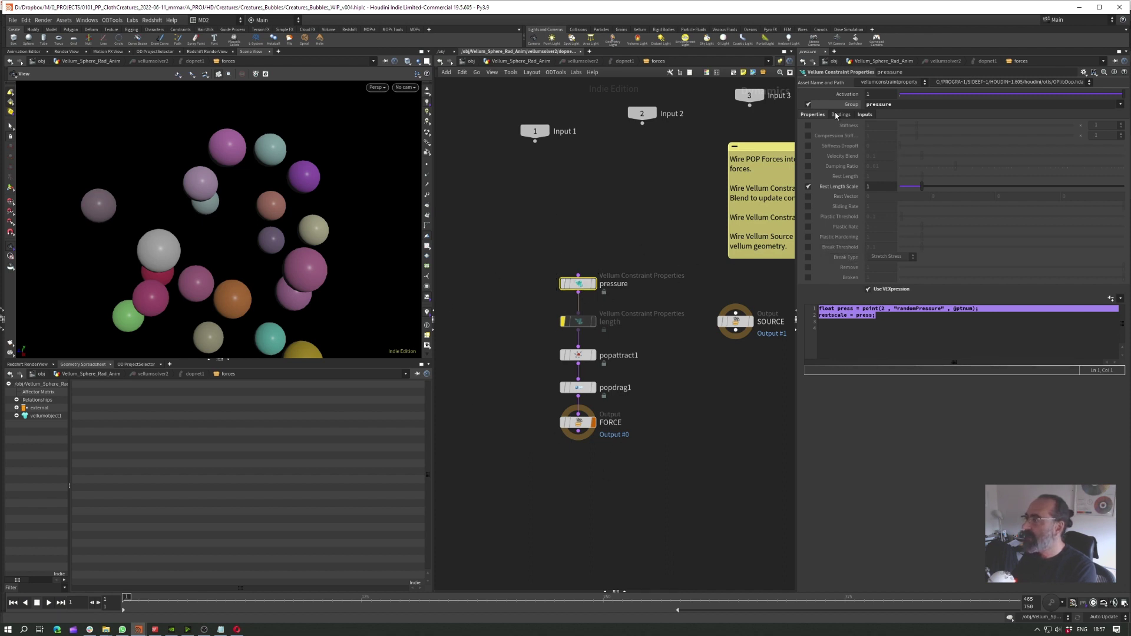
click(891, 319)
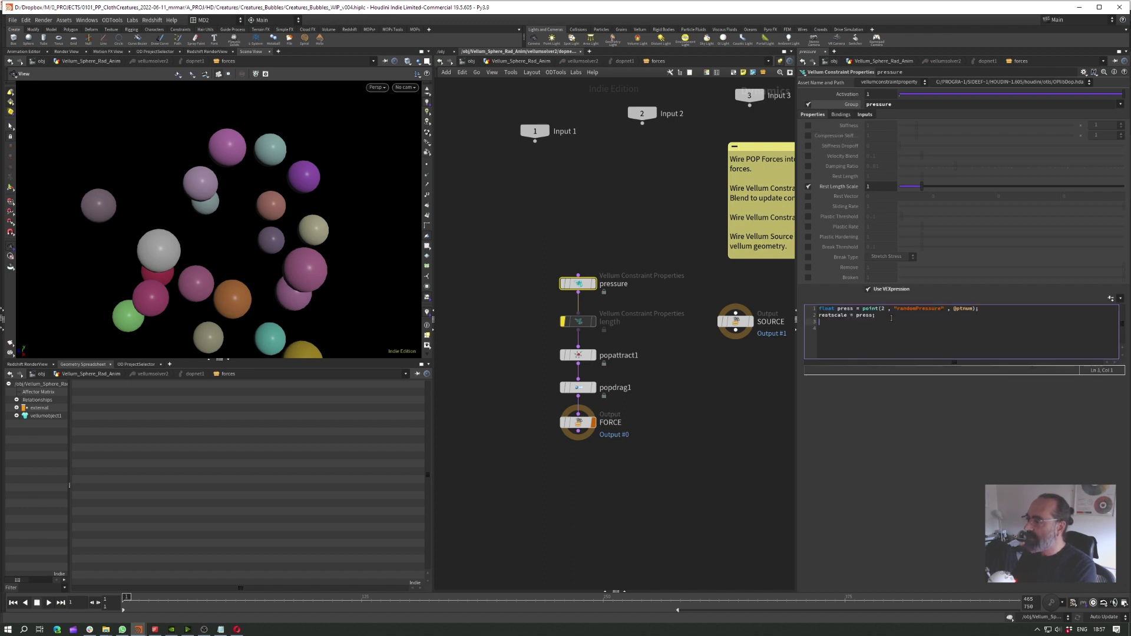
click(859, 335)
Step: Set the pressure node's Input 3 to SOP with path /obj/Vellum_Sphere_Rad_Anim/OUT
click(865, 116)
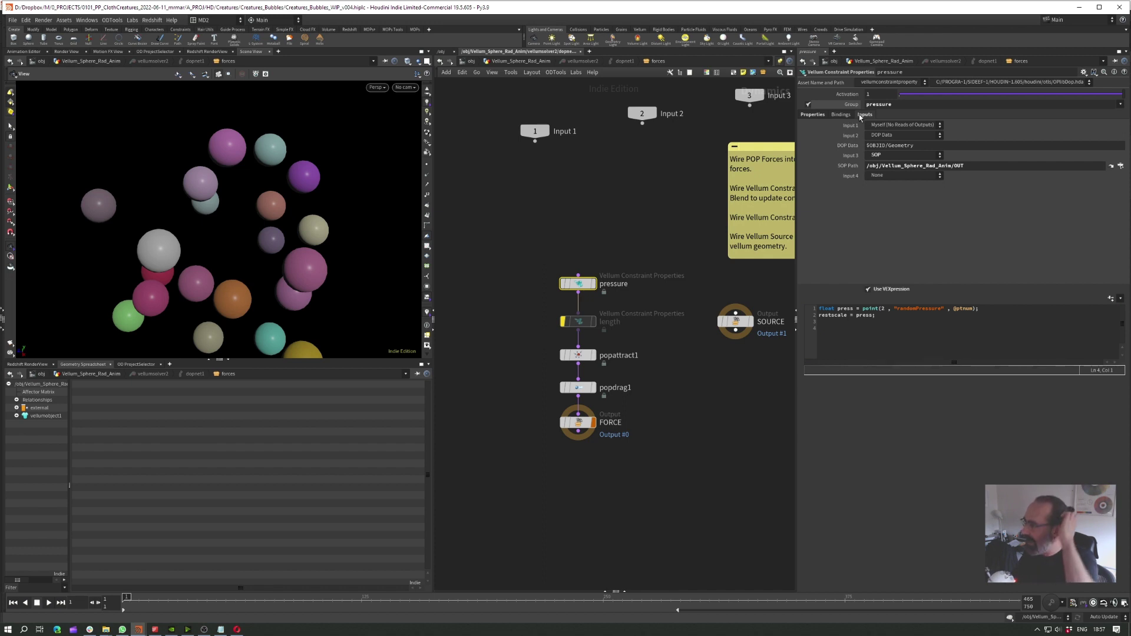
click(887, 156)
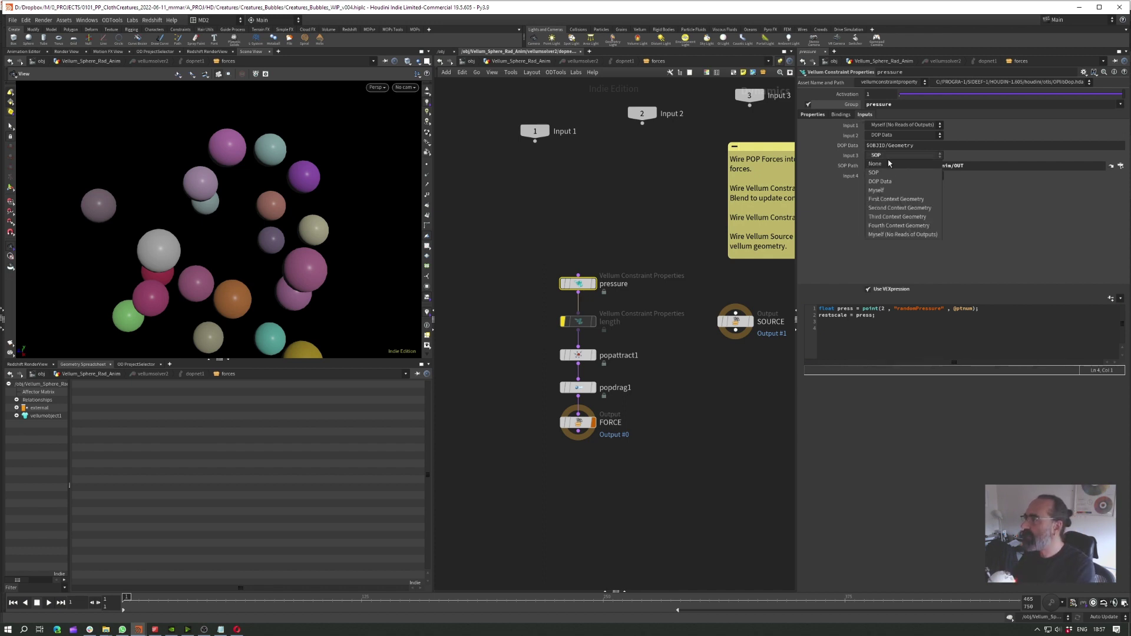
click(890, 168)
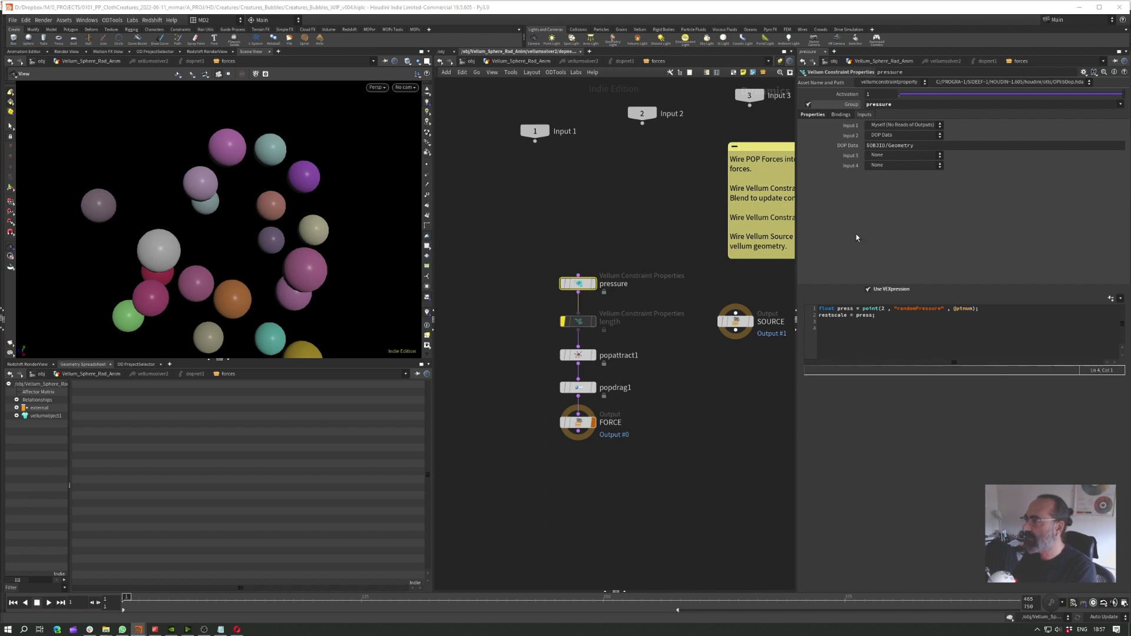
click(876, 157)
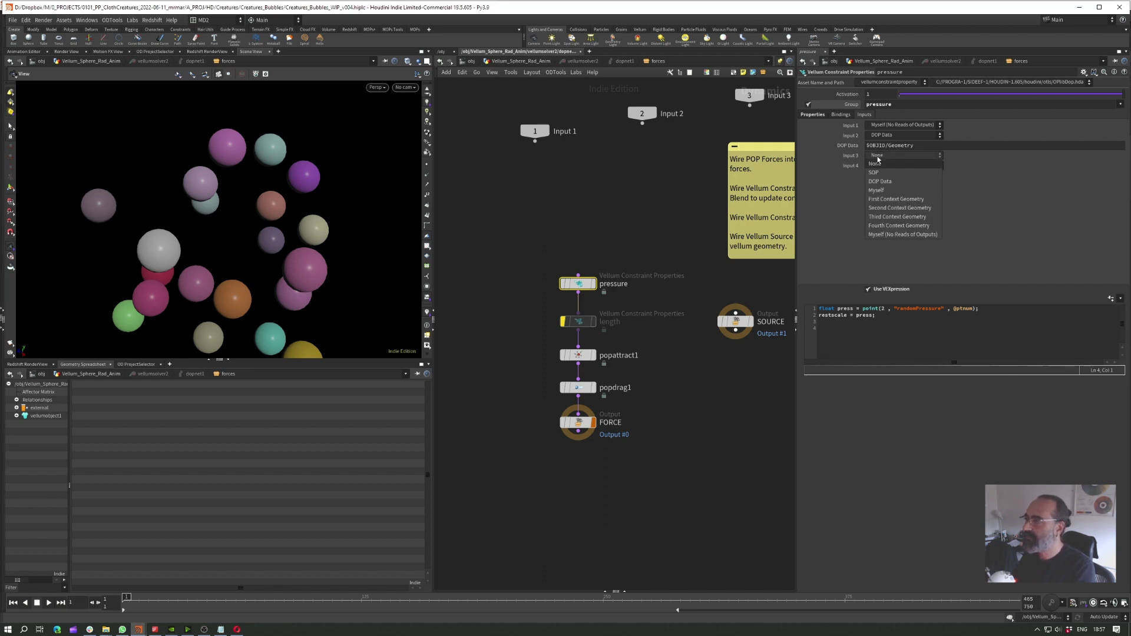
click(874, 172)
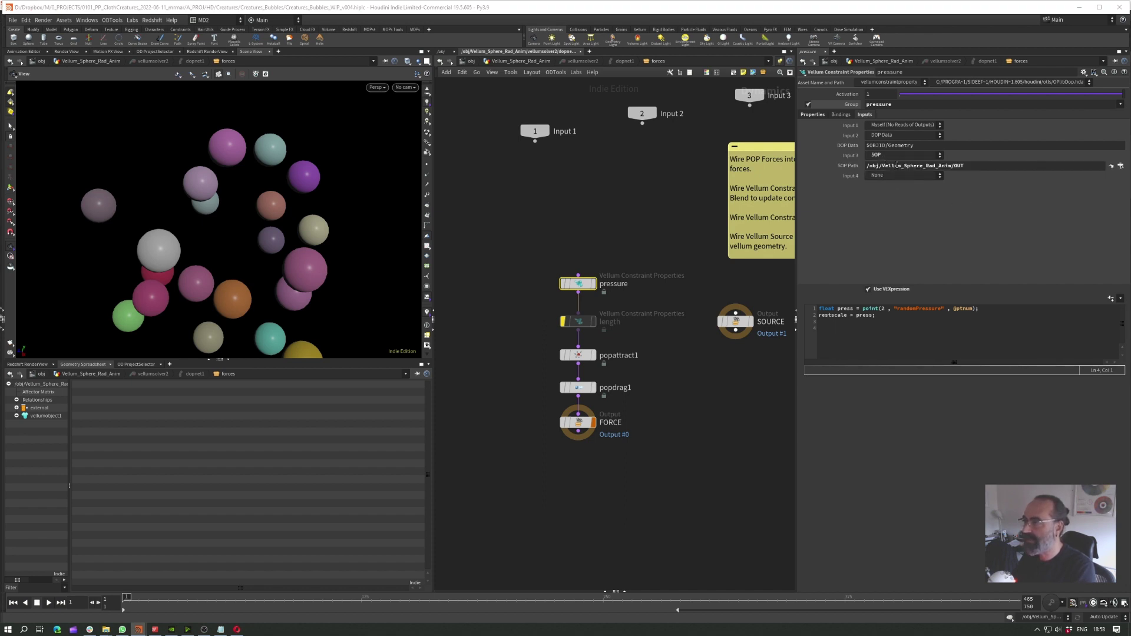
click(979, 167)
click(521, 60)
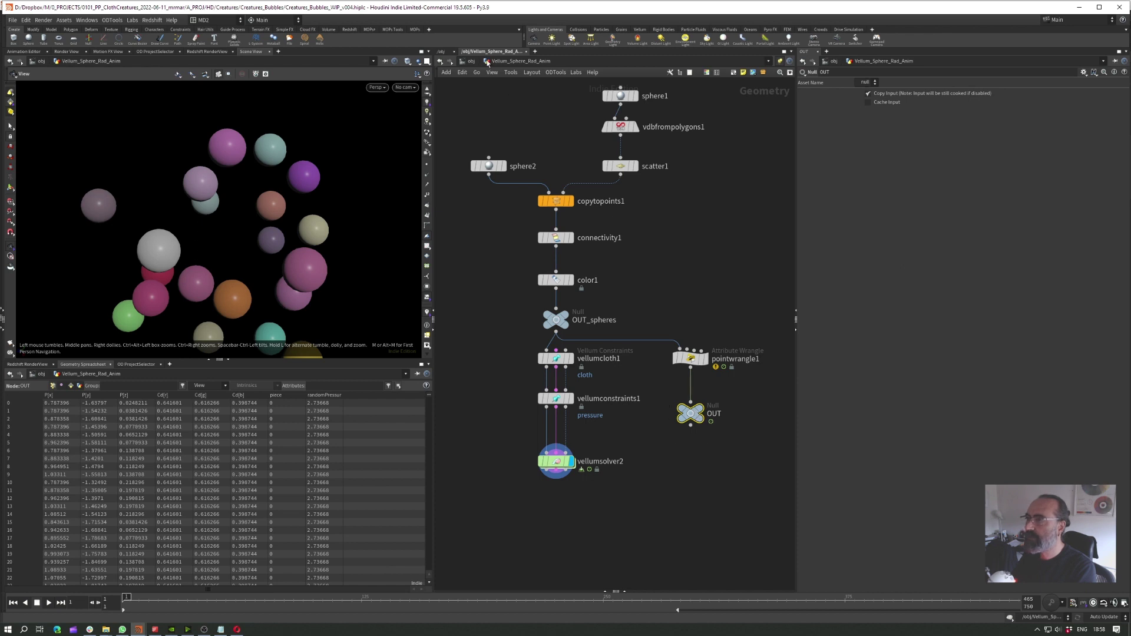
double_click(556, 461)
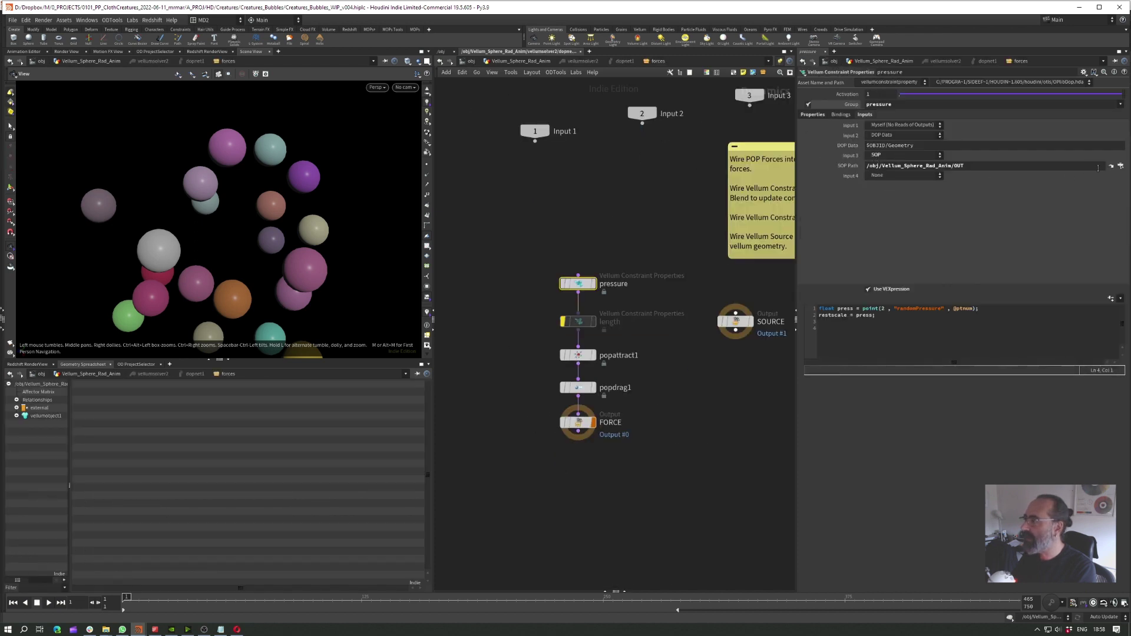
click(1121, 167)
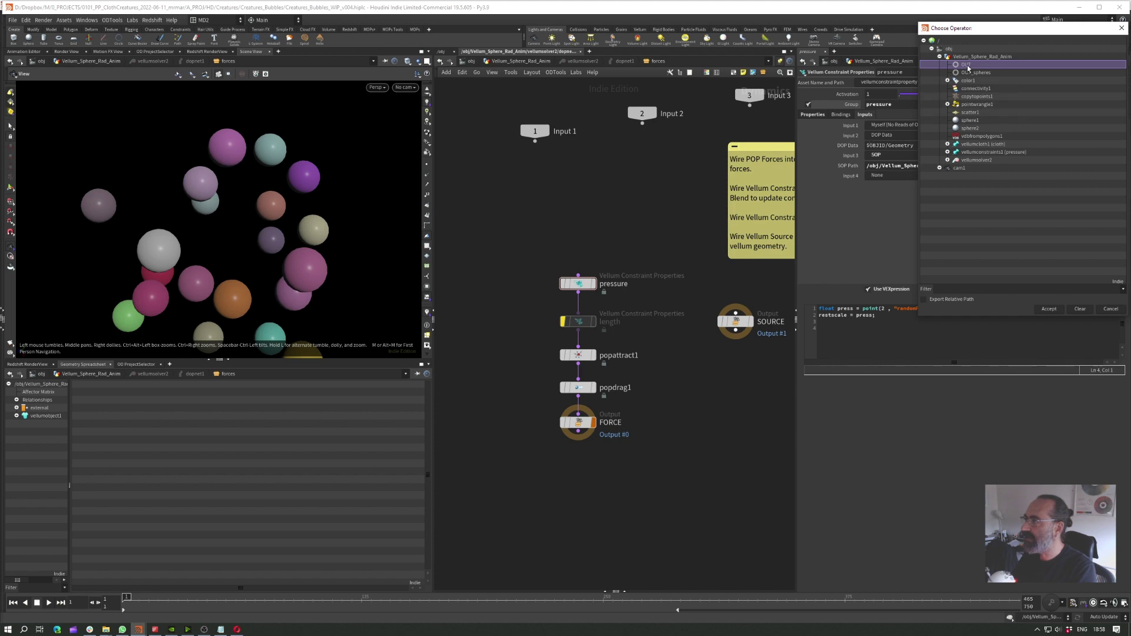
click(1049, 309)
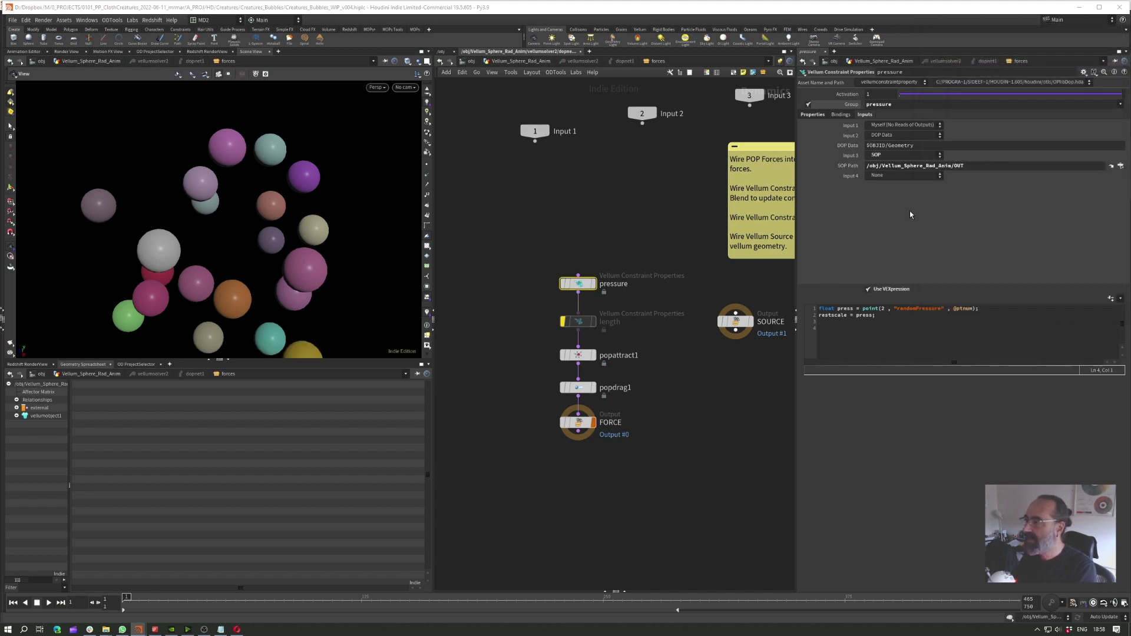
Step: Comment out the pressure expression's two existing lines with //
click(841, 337)
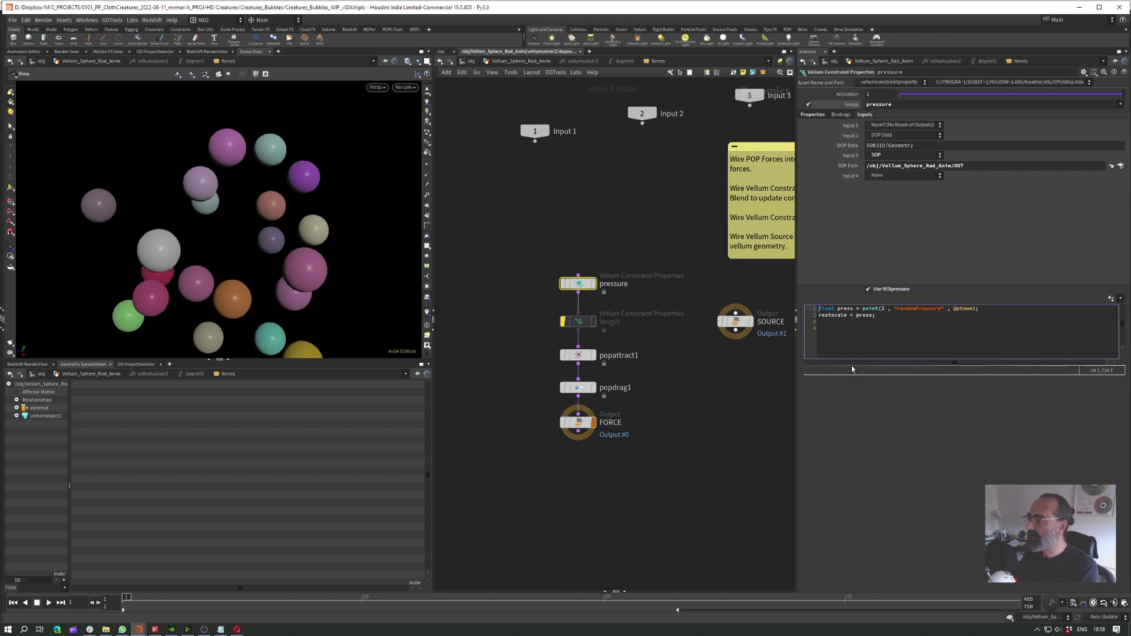
text(//)
key(Up)
key(Up)
click(820, 316)
text(//)
click(850, 345)
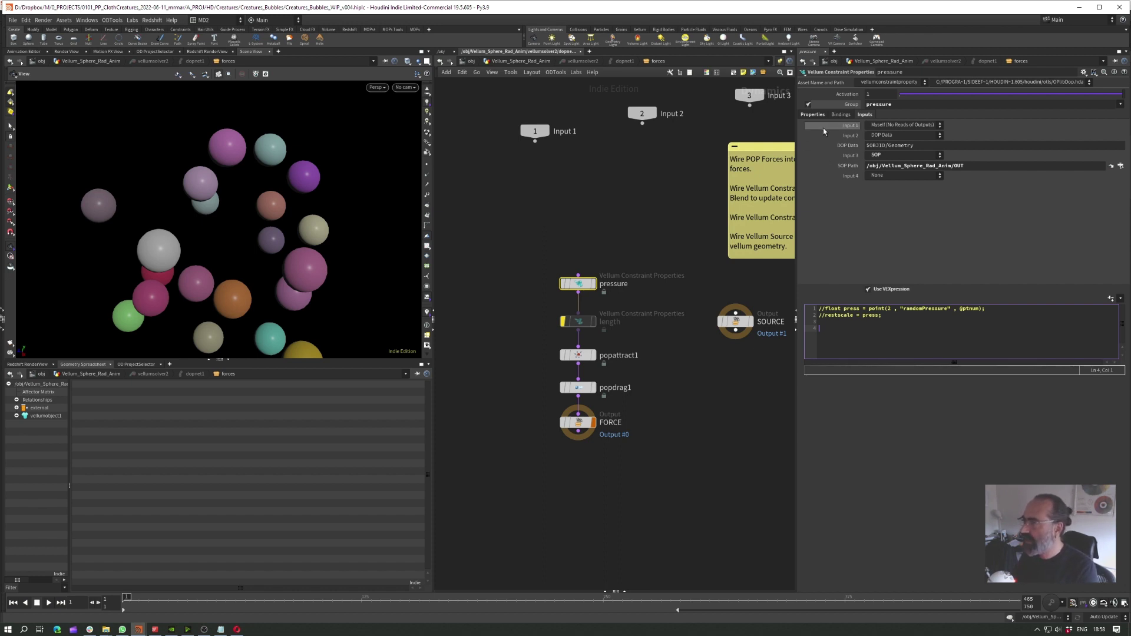
click(814, 114)
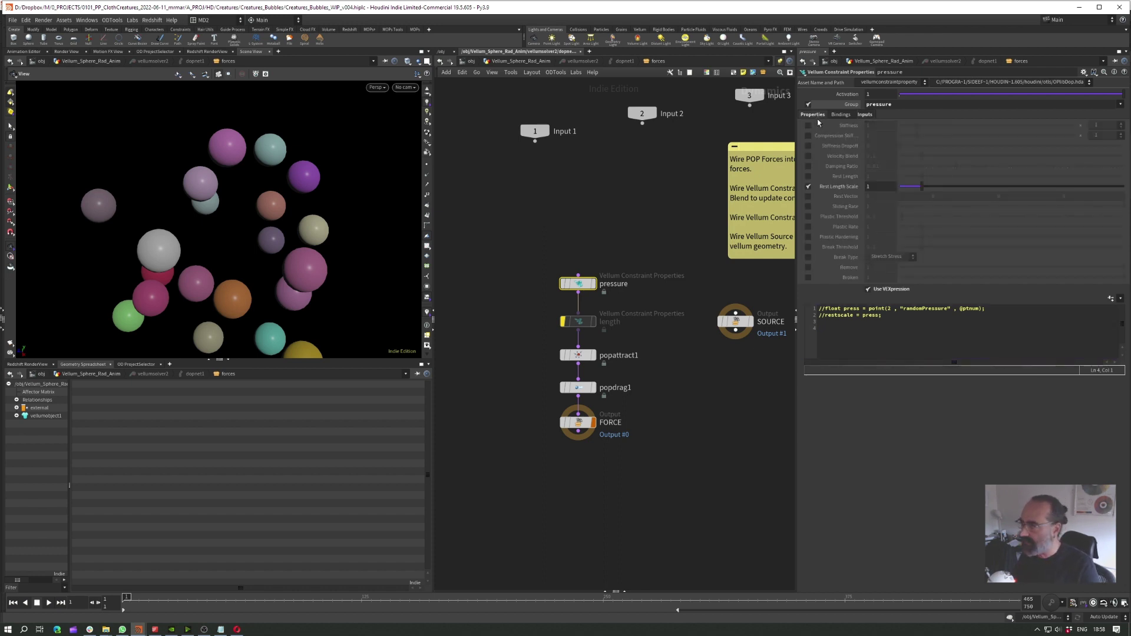
mouse_move(849, 192)
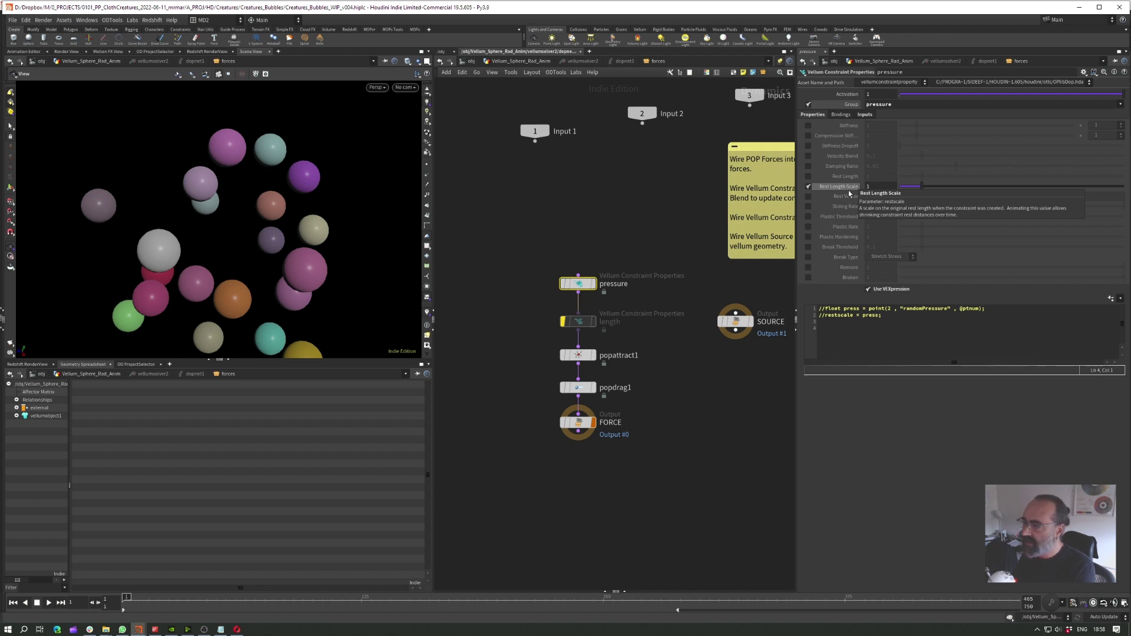
click(838, 334)
text(re)
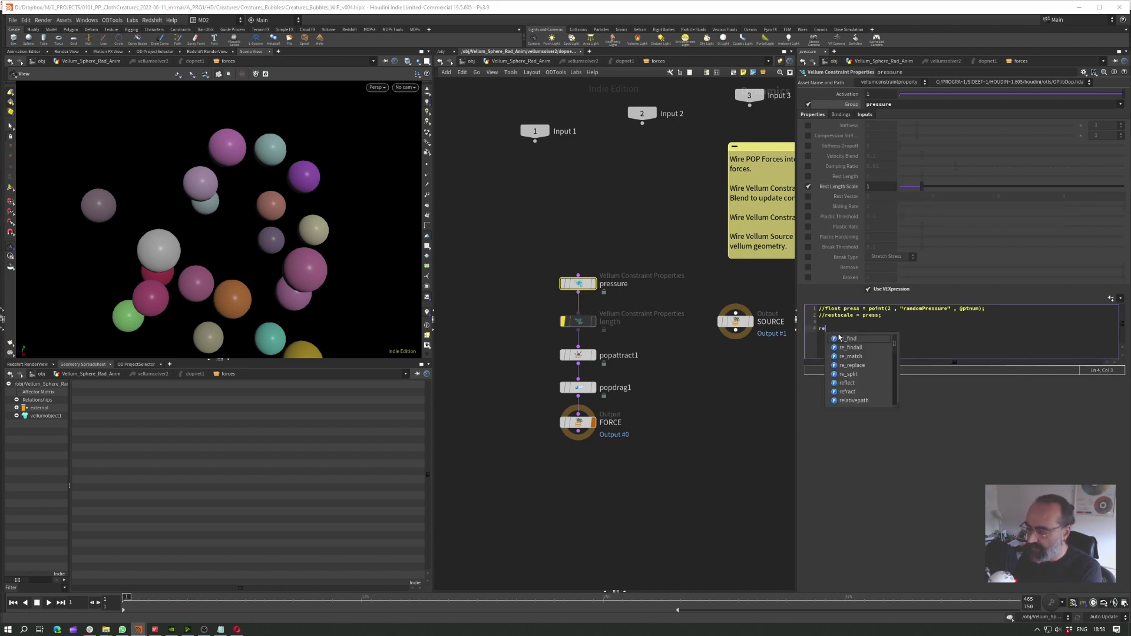
text(stscale)
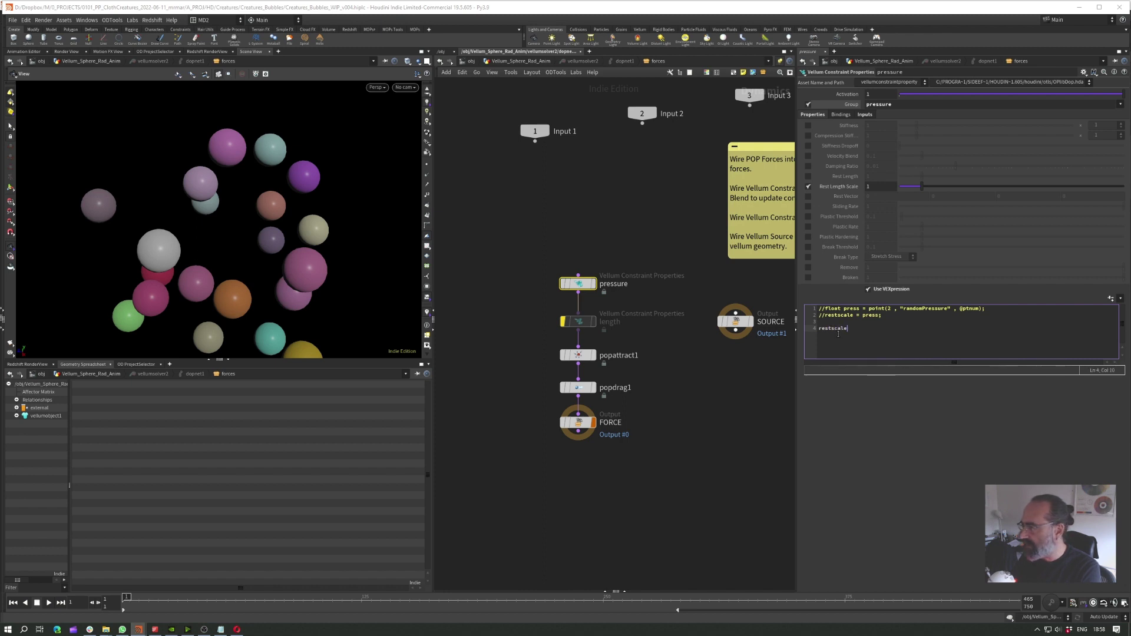
text( = )
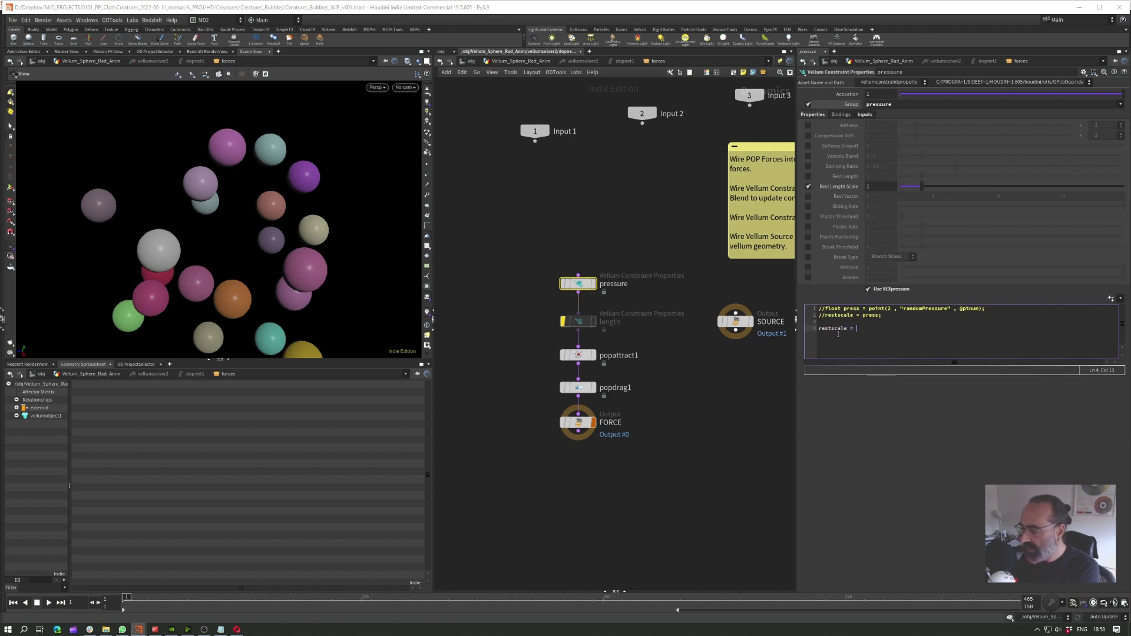
text(@randomPressure;)
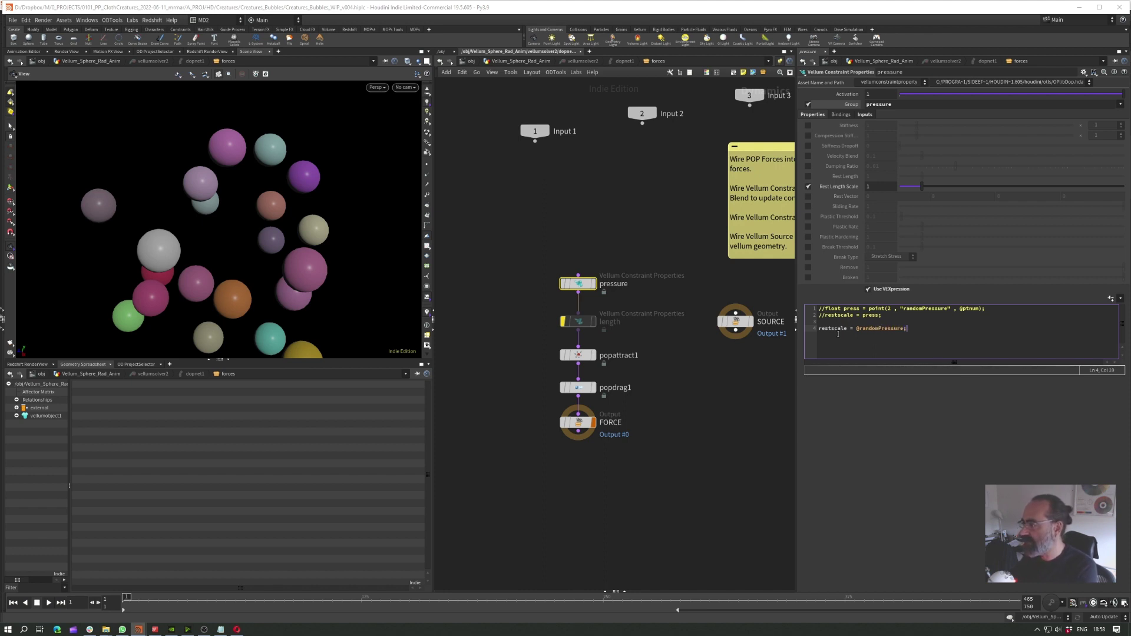
click(521, 60)
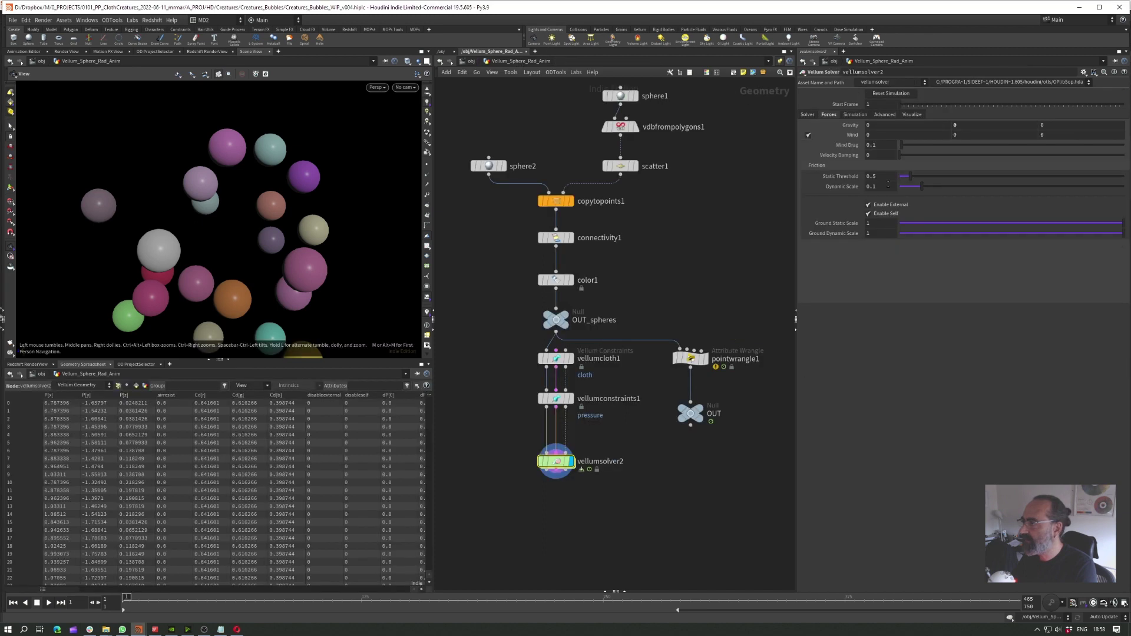
click(723, 365)
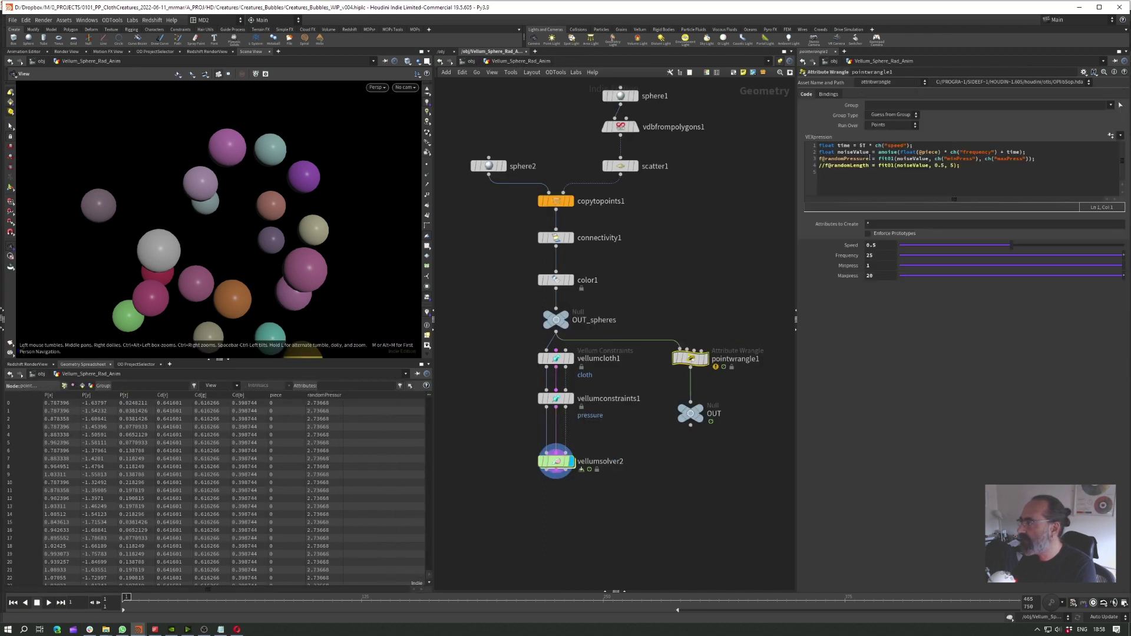
drag(872, 158, 823, 161)
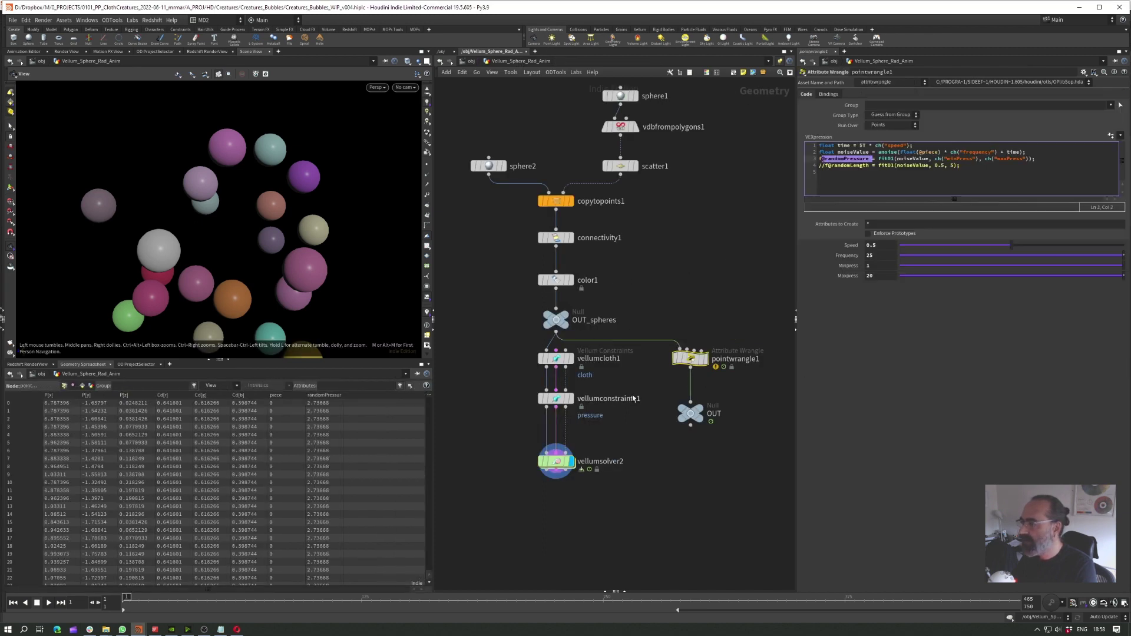
double_click(556, 461)
click(914, 328)
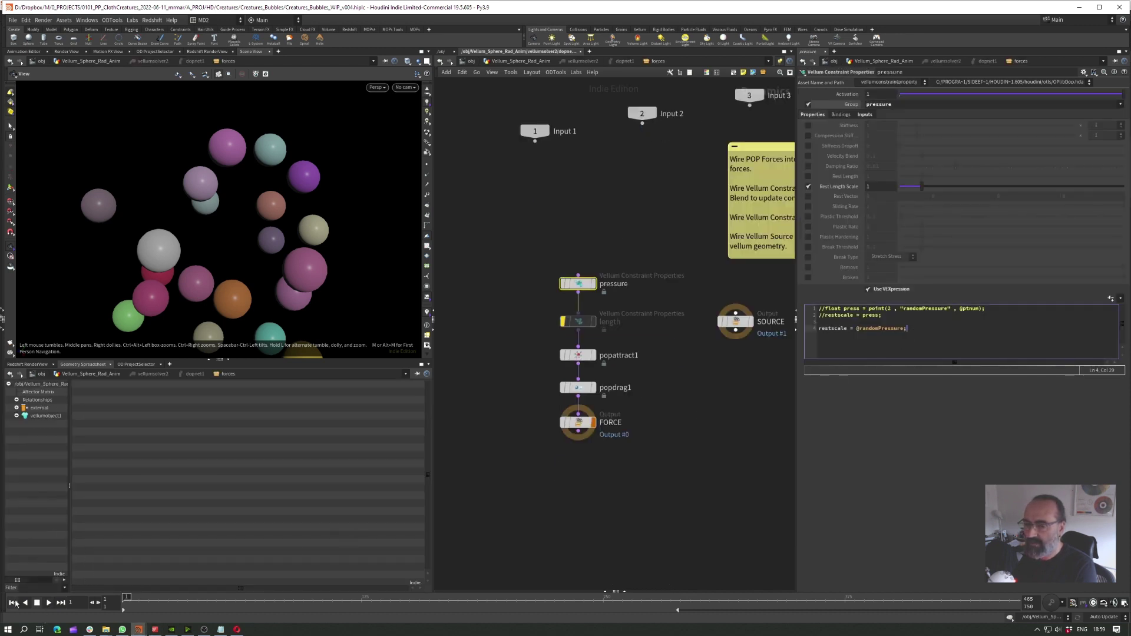
click(48, 603)
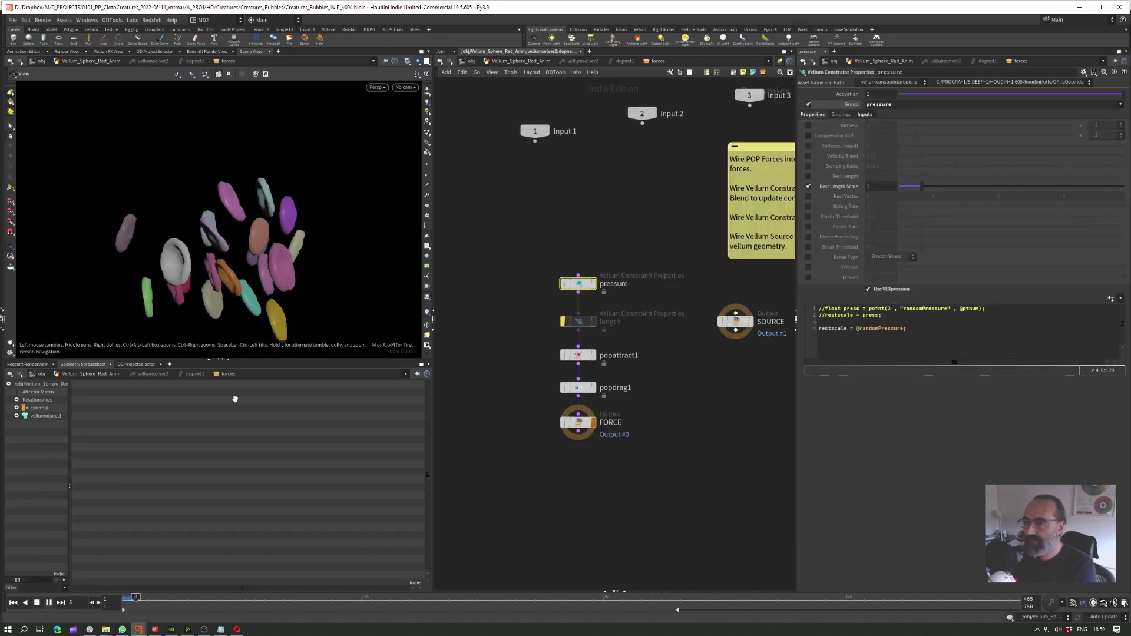
click(36, 604)
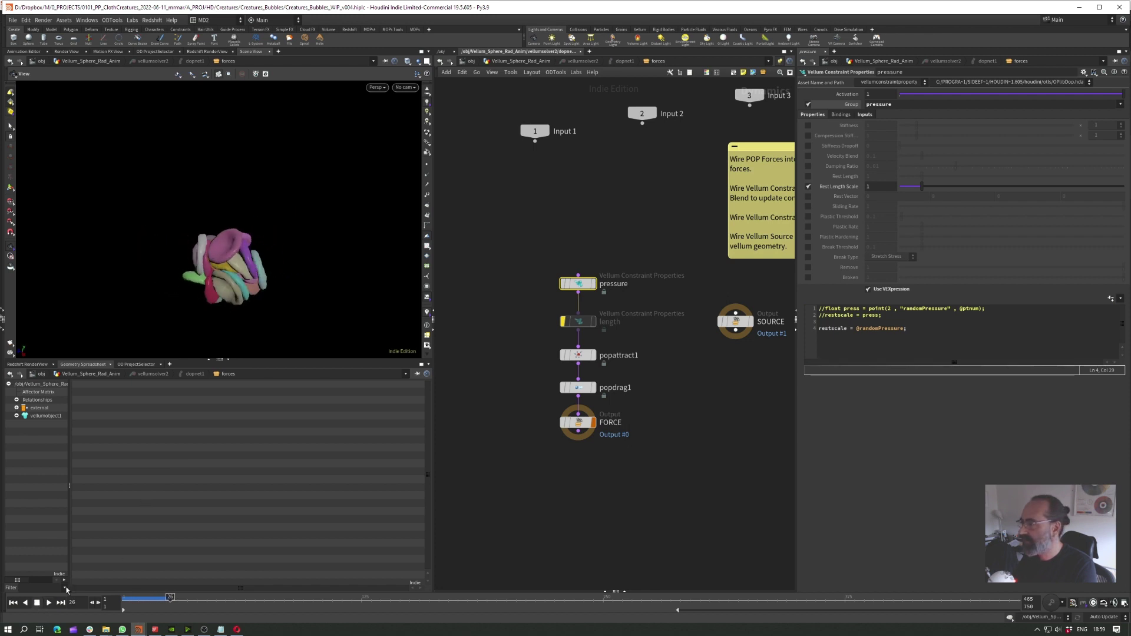
click(12, 603)
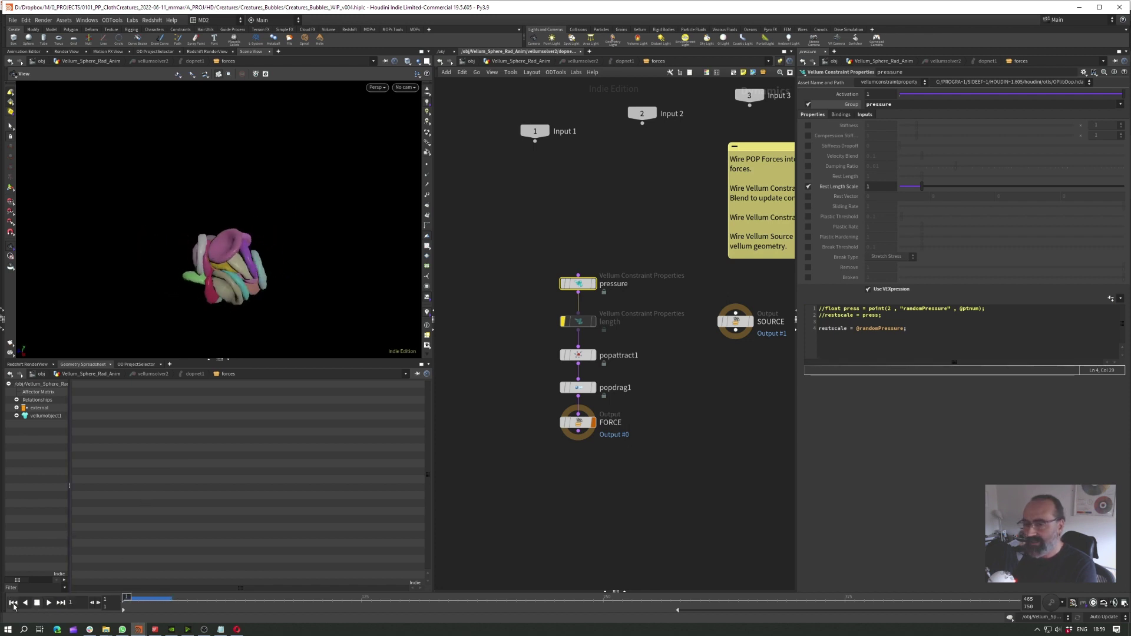
click(910, 331)
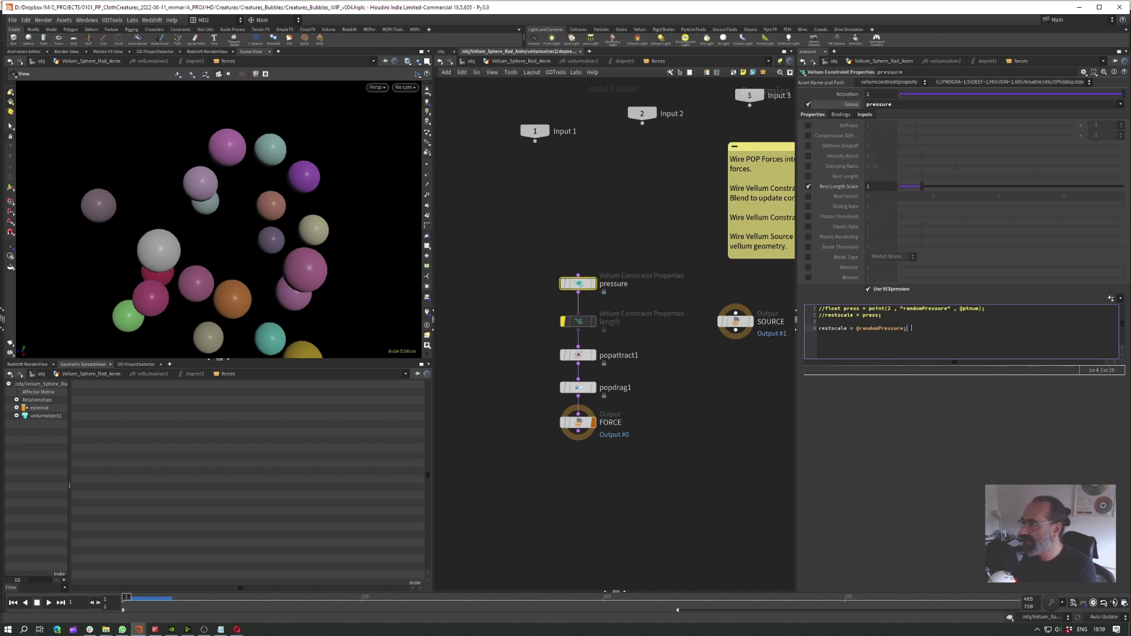
drag(910, 330, 775, 334)
key(BackSpace)
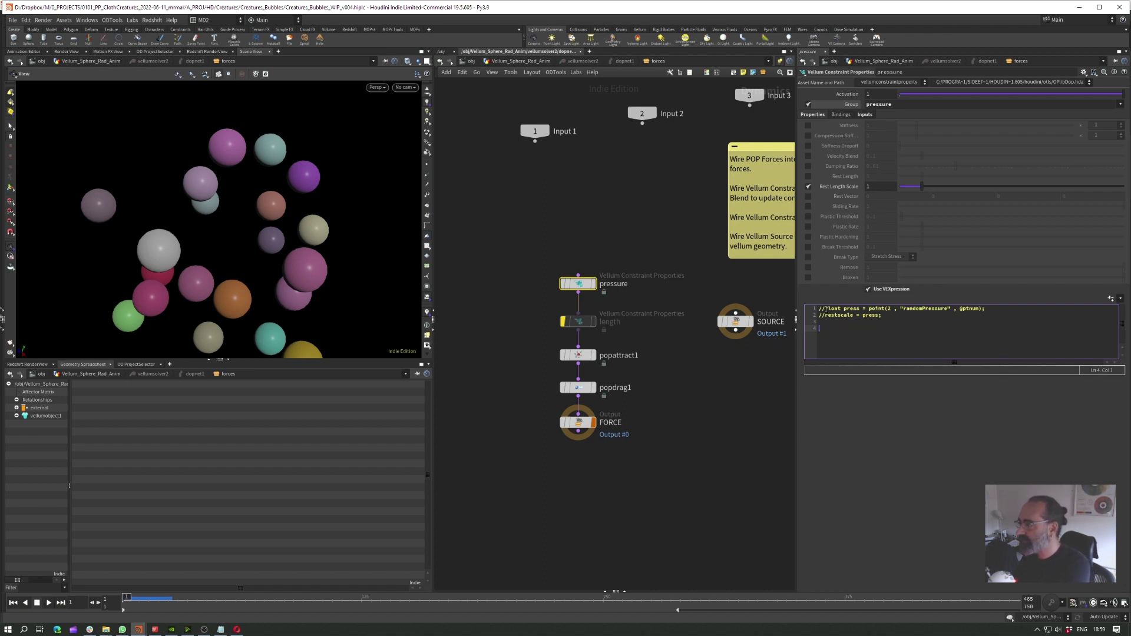
key(BackSpace)
key(BackSpace)
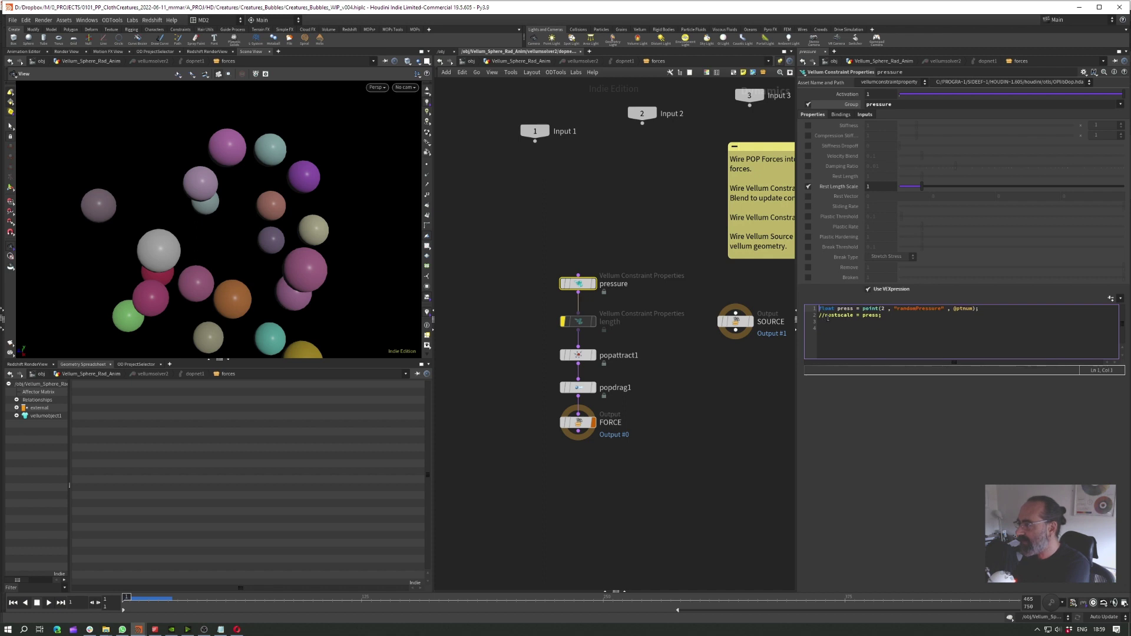
key(BackSpace)
key(BackSpace)
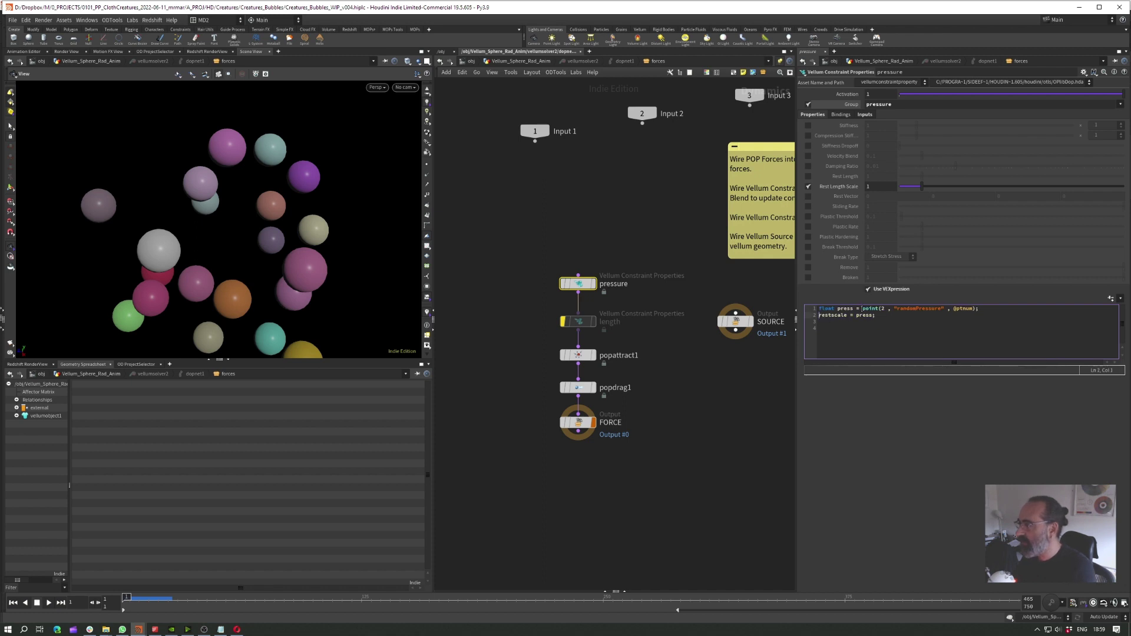
drag(862, 309, 878, 309)
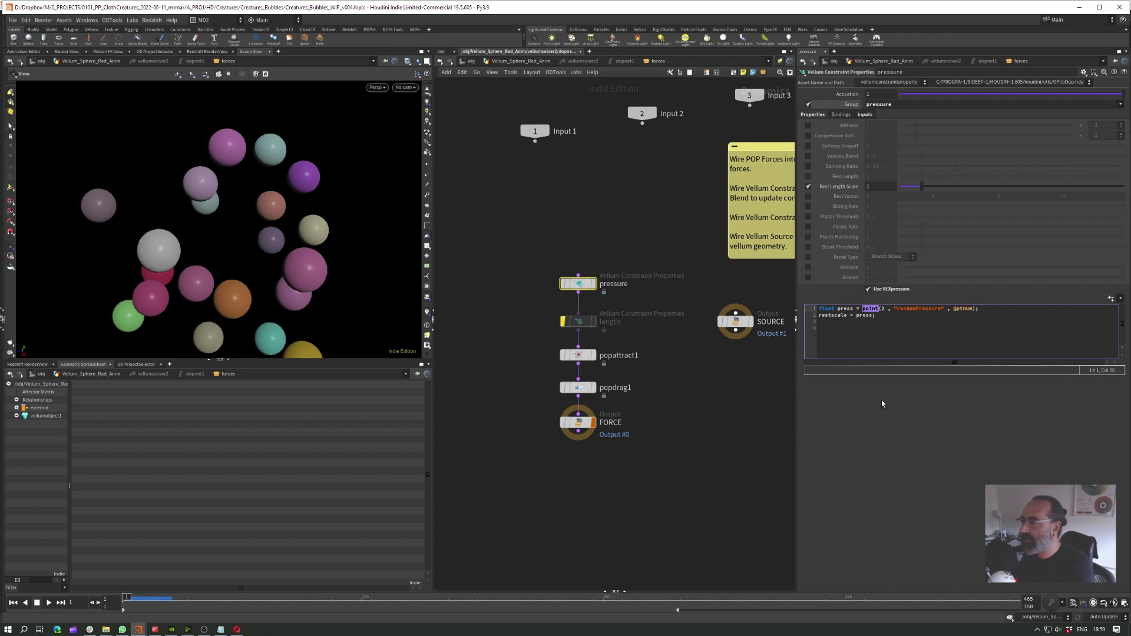
Step: Show the pressure node's Inputs tab and confirm Input 3 is the SOP /obj/Vellum_Sphere_Rad_Anim/OUT
mouse_move(882, 309)
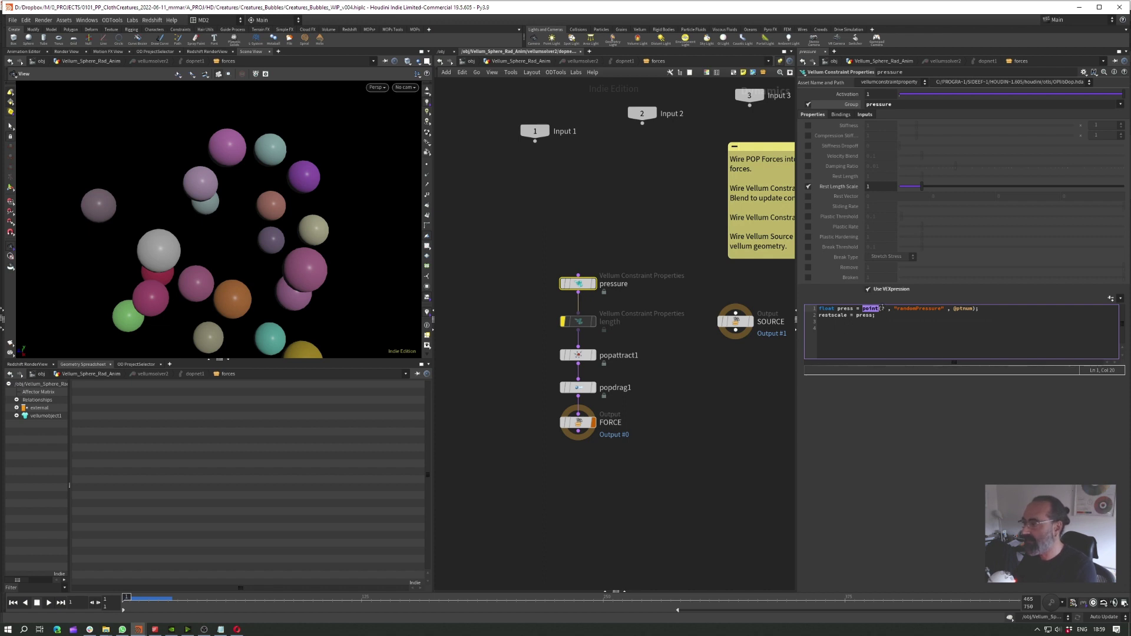
click(864, 117)
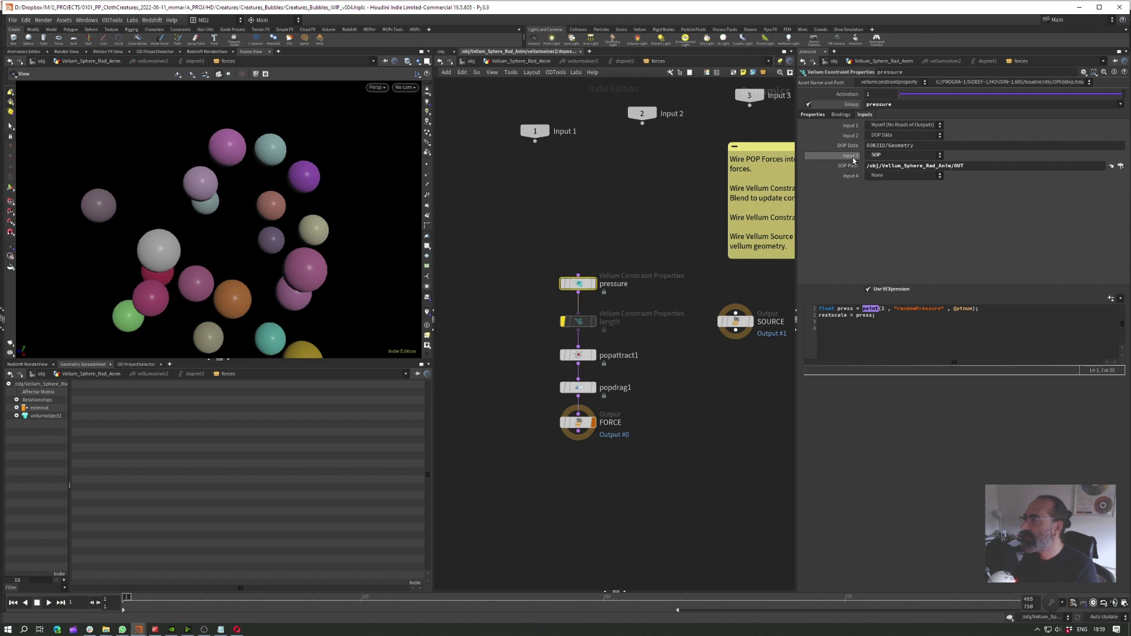
click(884, 309)
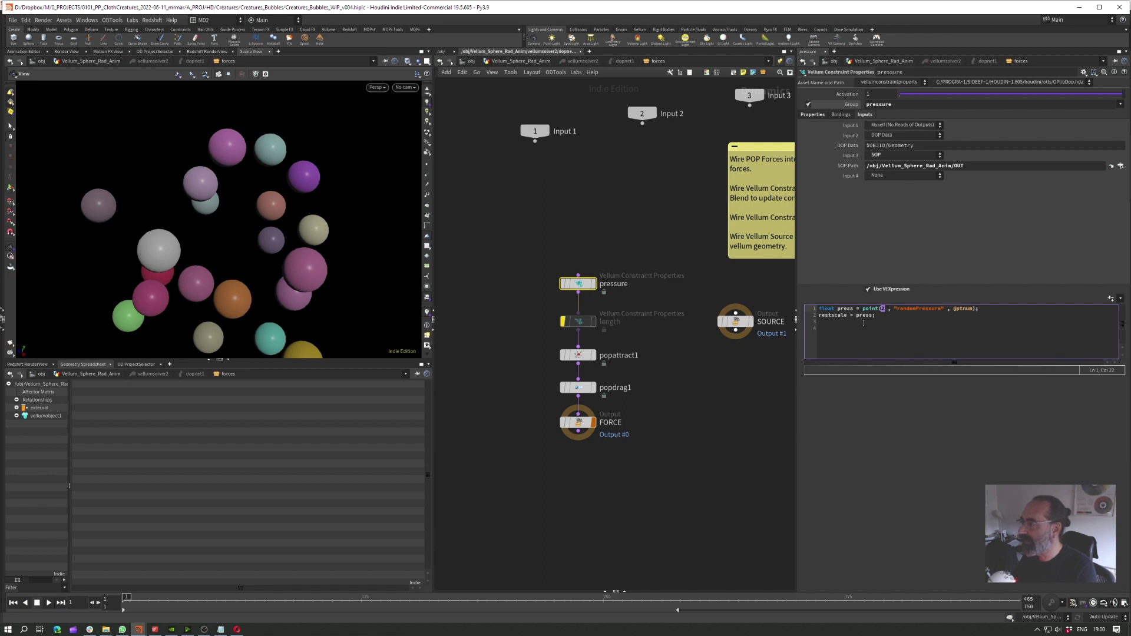
key(Left)
double_click(870, 309)
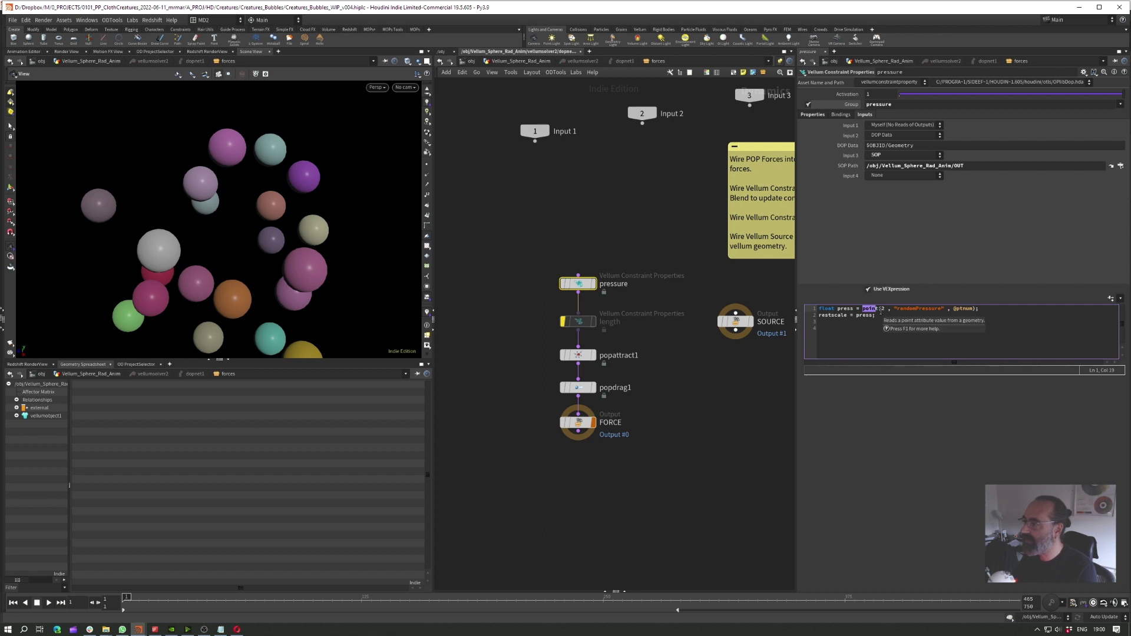
key(shift+Down)
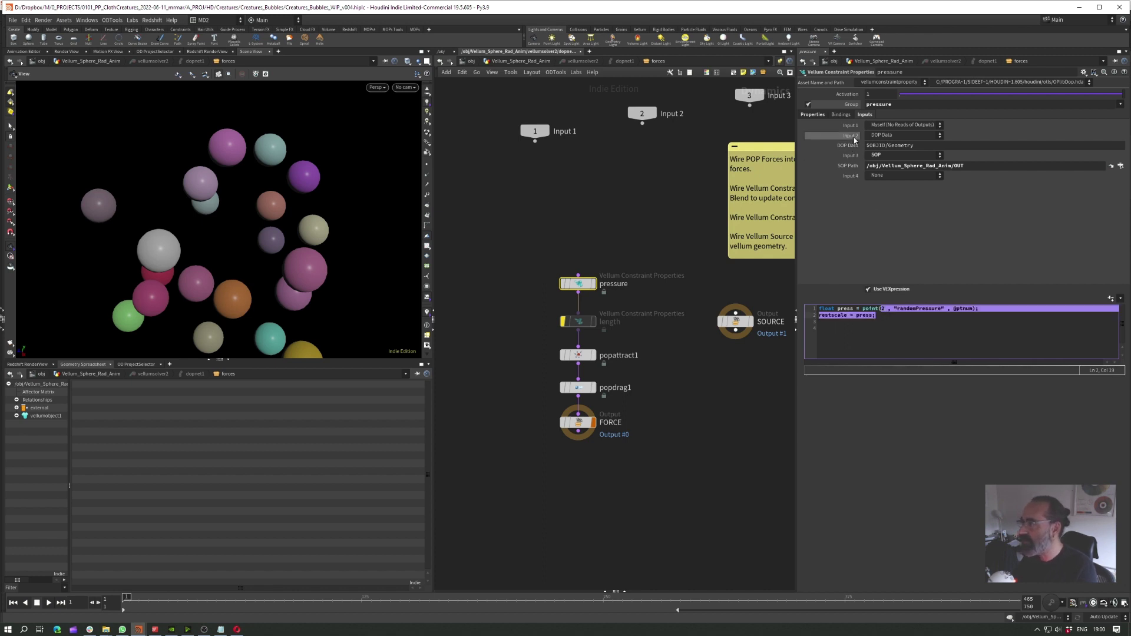
key(Right)
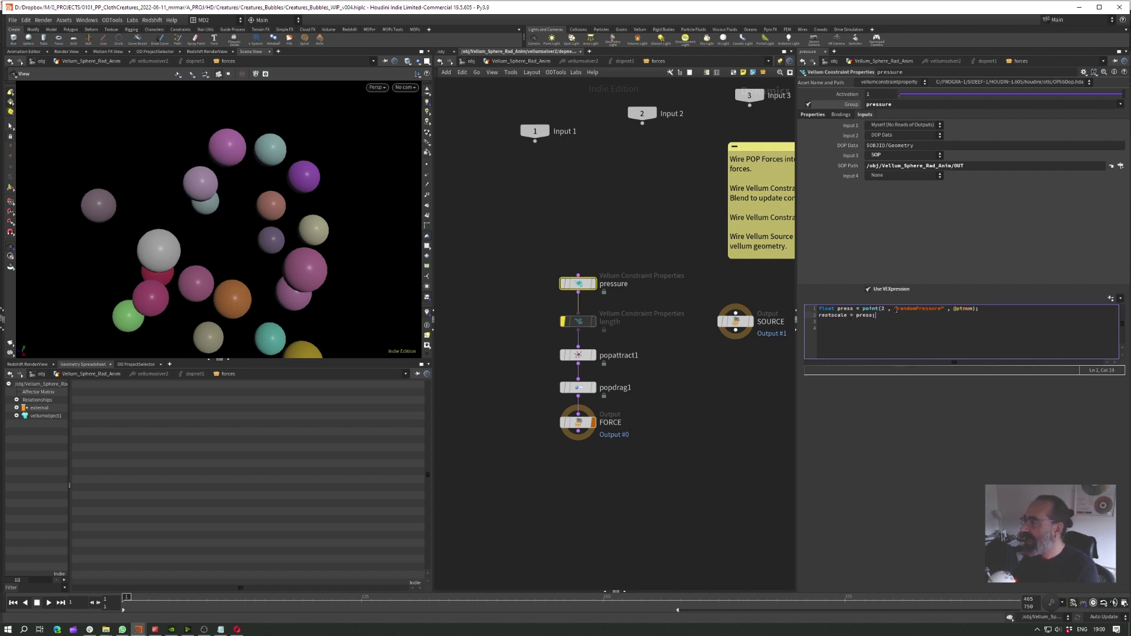
drag(896, 310, 941, 309)
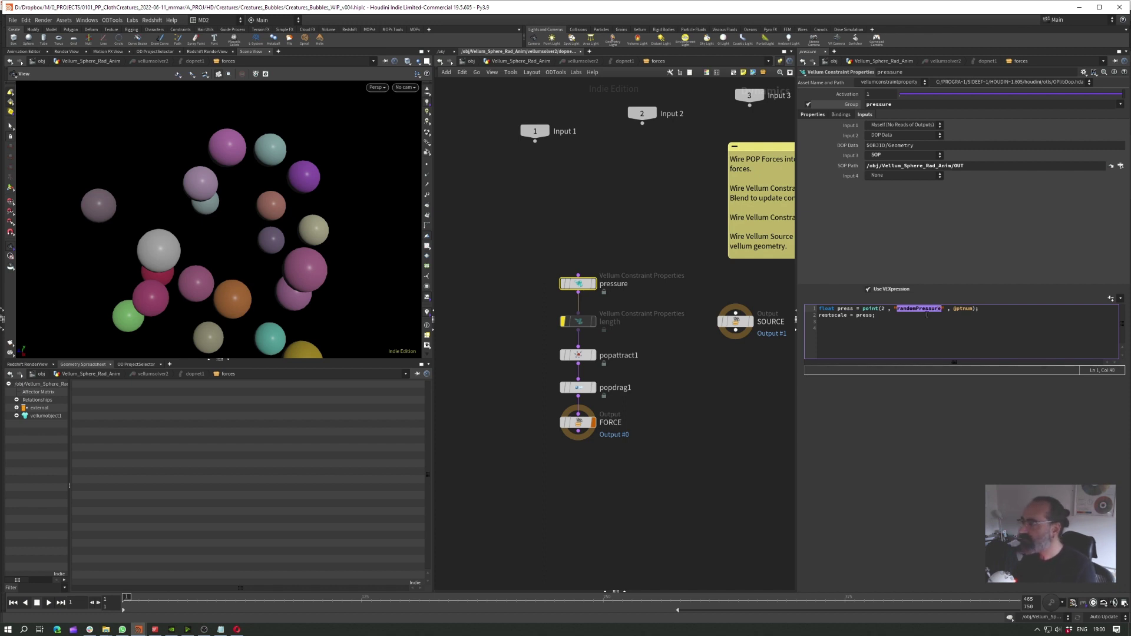
click(946, 308)
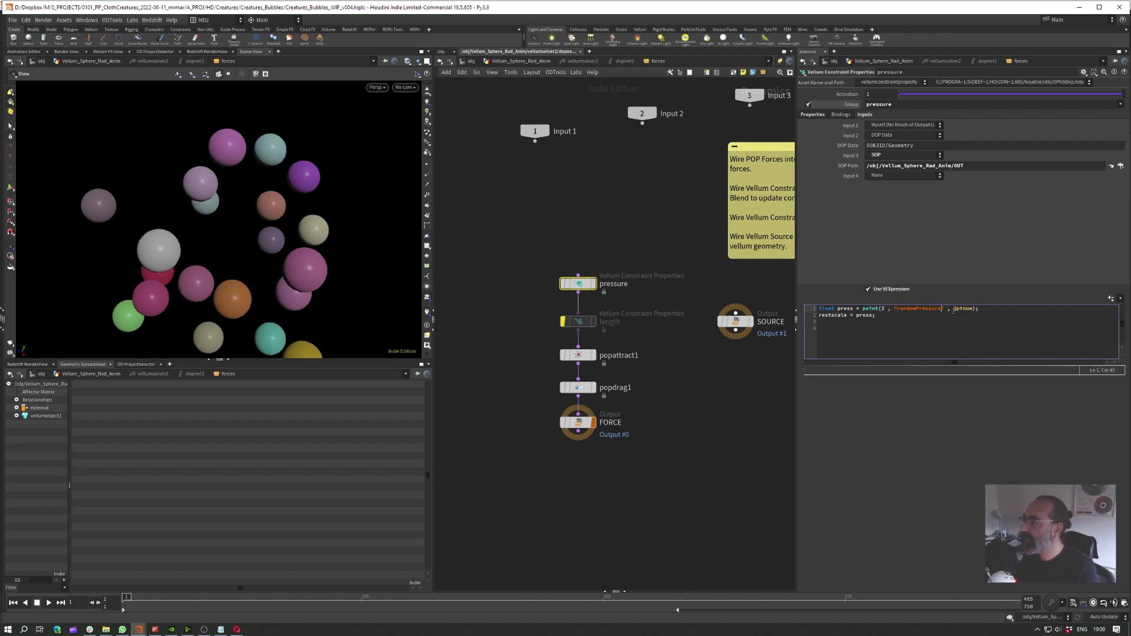
drag(954, 310, 973, 309)
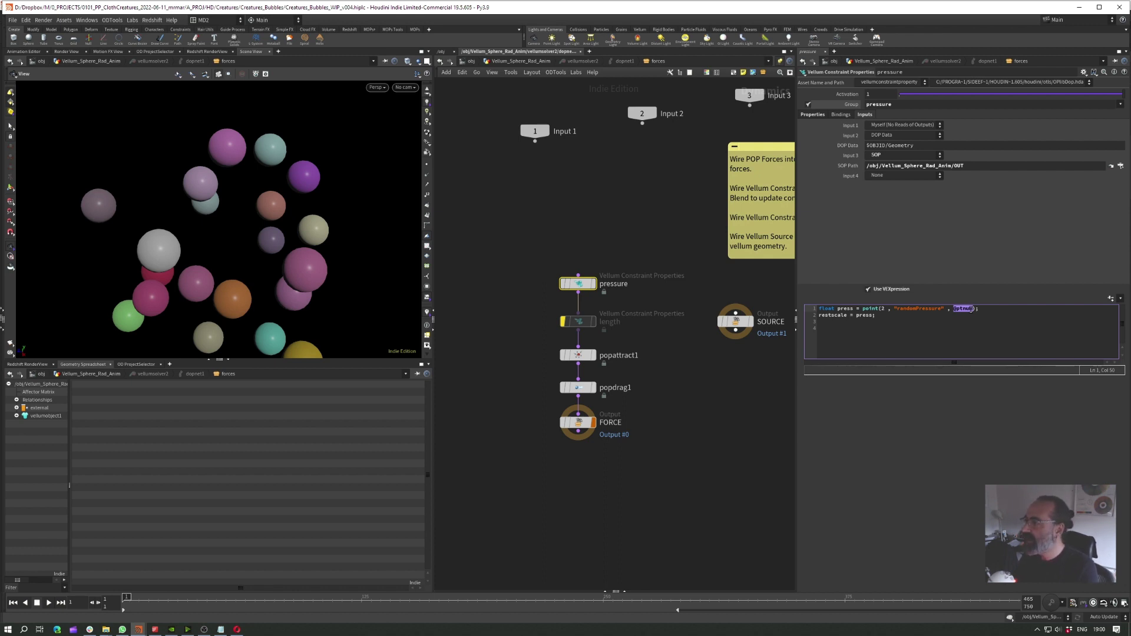
drag(838, 309, 852, 311)
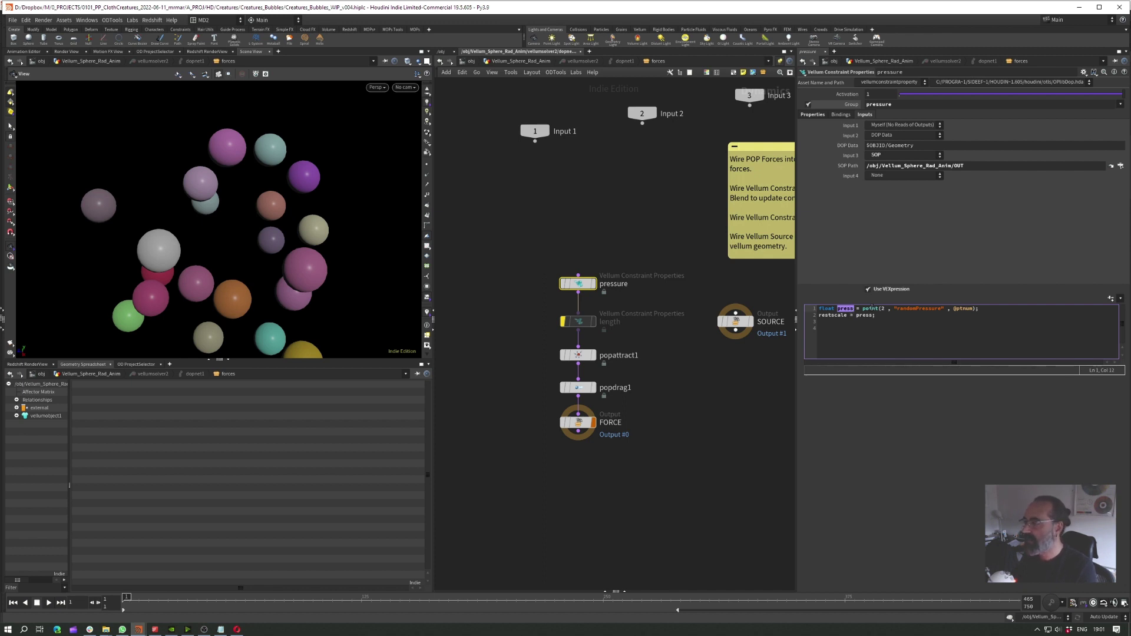
mouse_move(847, 317)
mouse_down()
mouse_move(815, 316)
mouse_move(870, 318)
mouse_up()
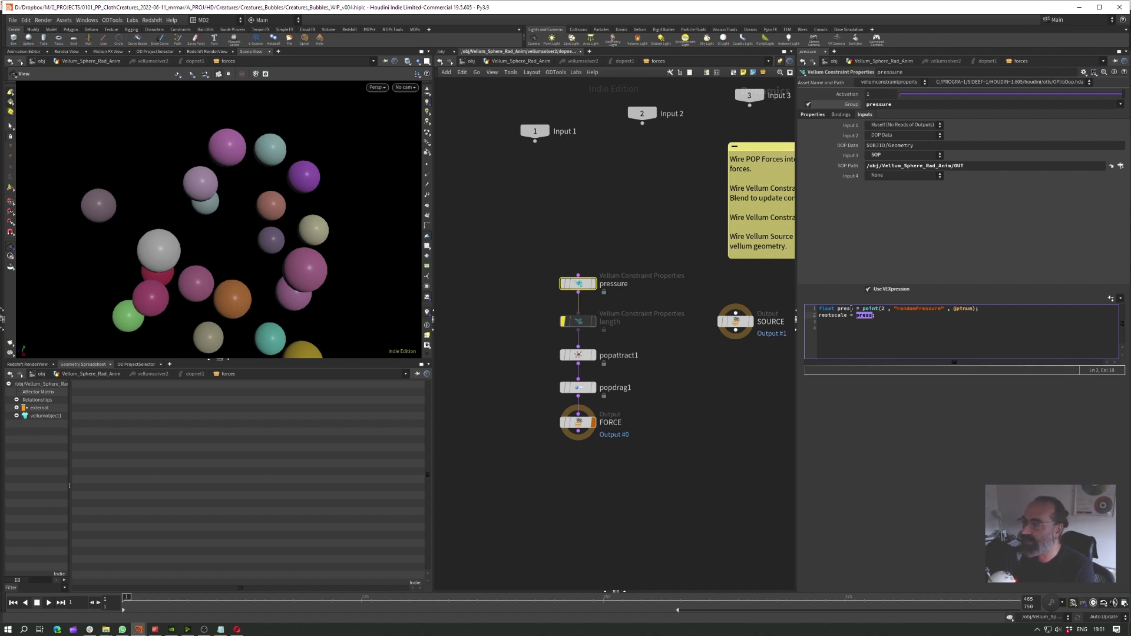
key(Right)
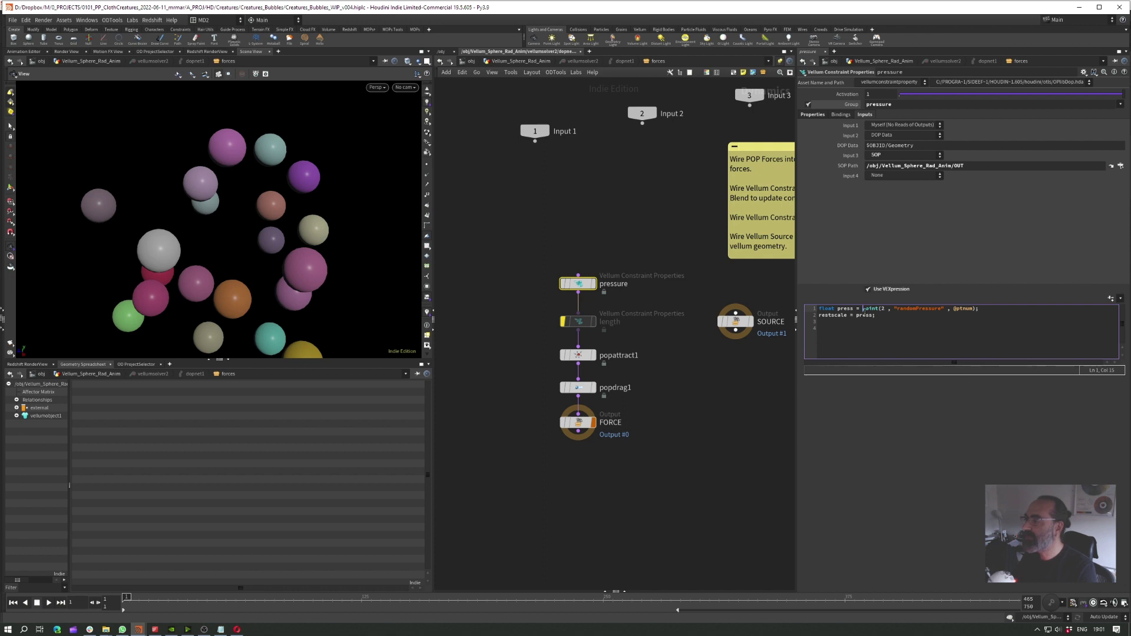
mouse_move(862, 308)
drag(862, 308, 986, 307)
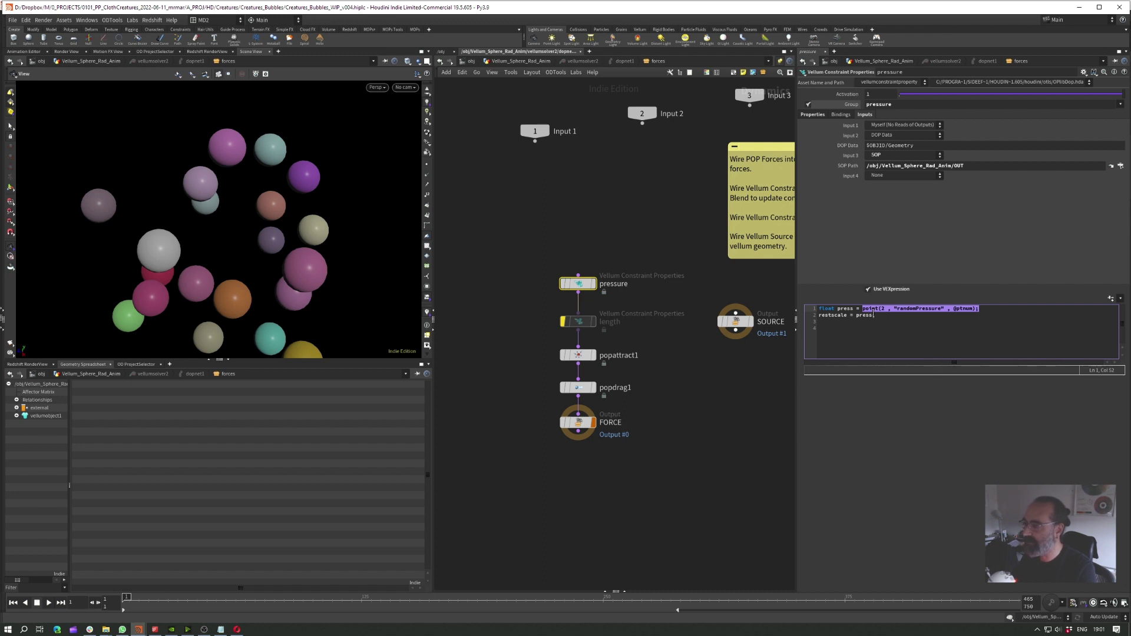
Step: Play the simulation with the point() pressure lookup, then stop and rewind to frame 1
click(870, 308)
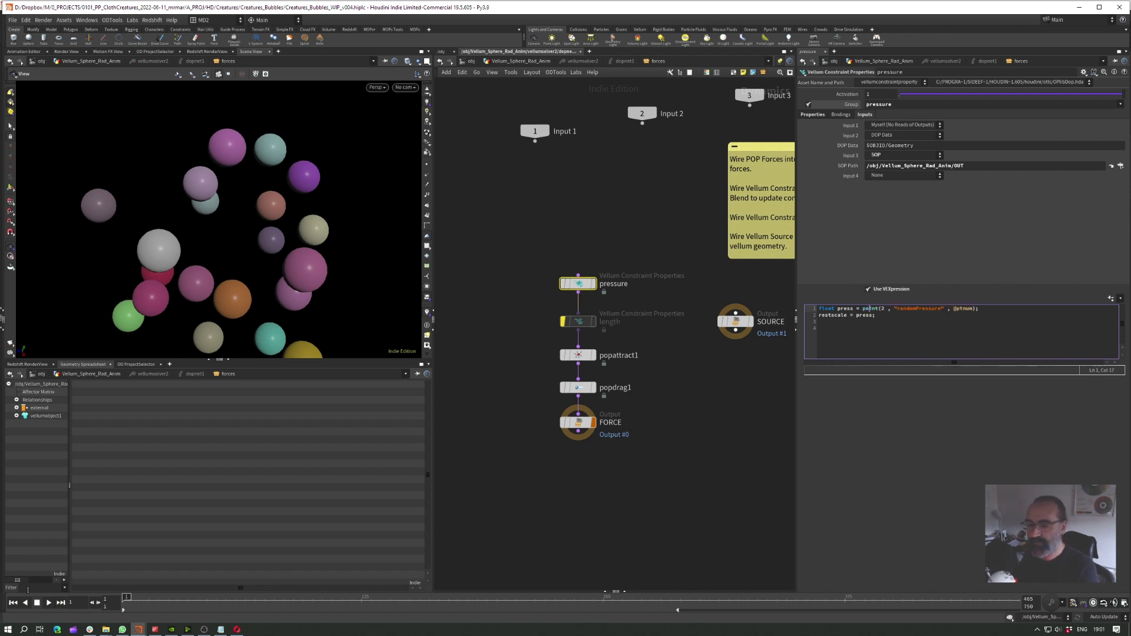
click(47, 604)
click(48, 604)
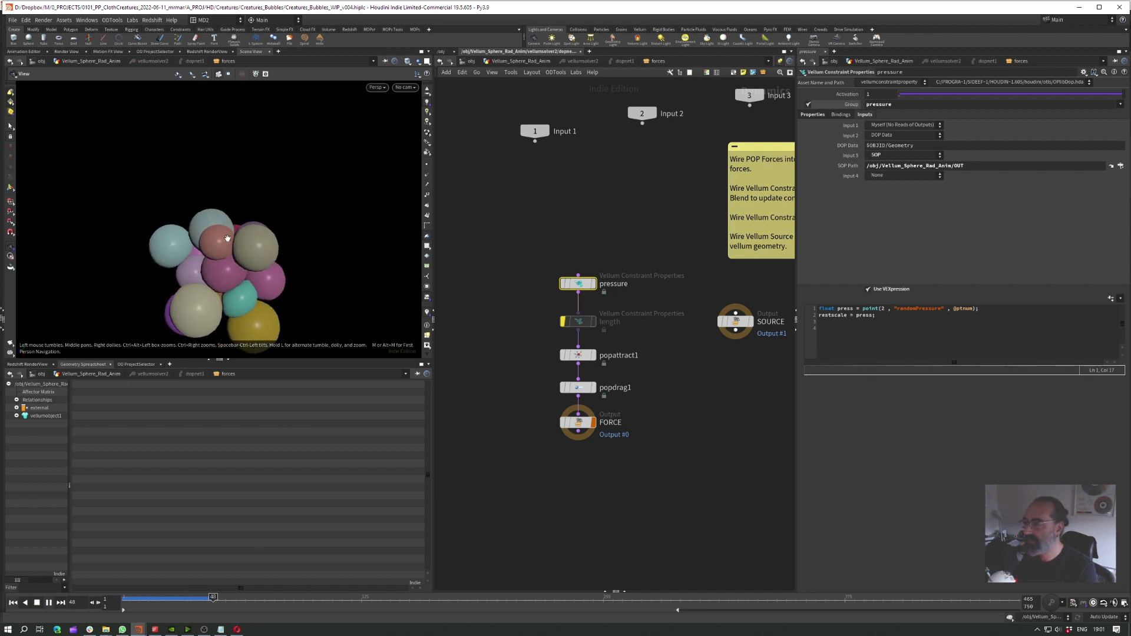
click(36, 603)
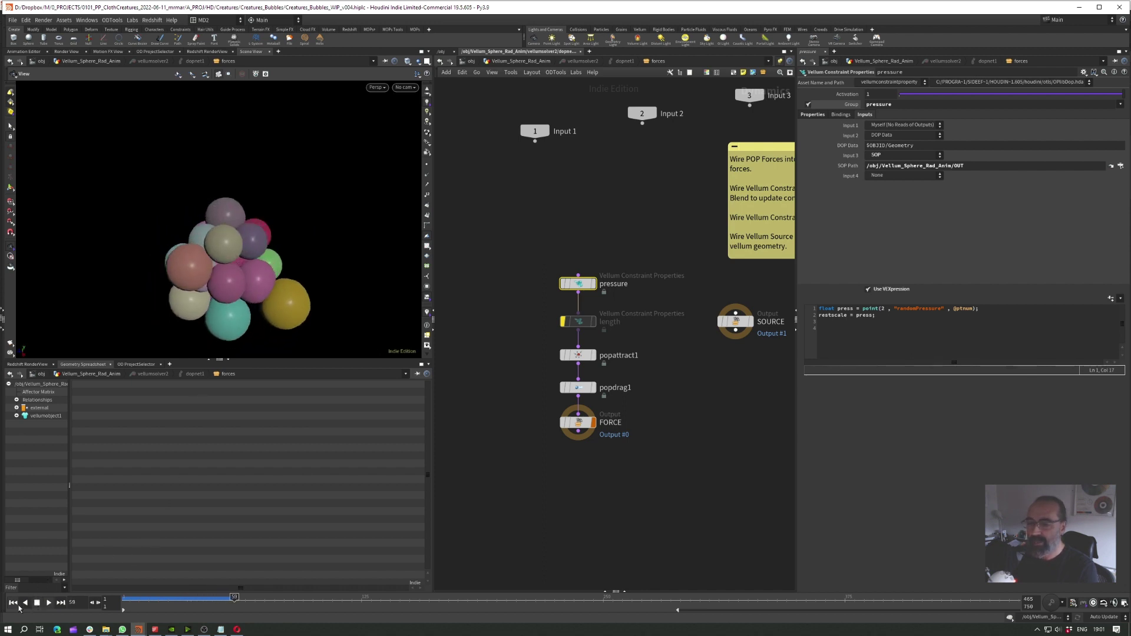
click(14, 602)
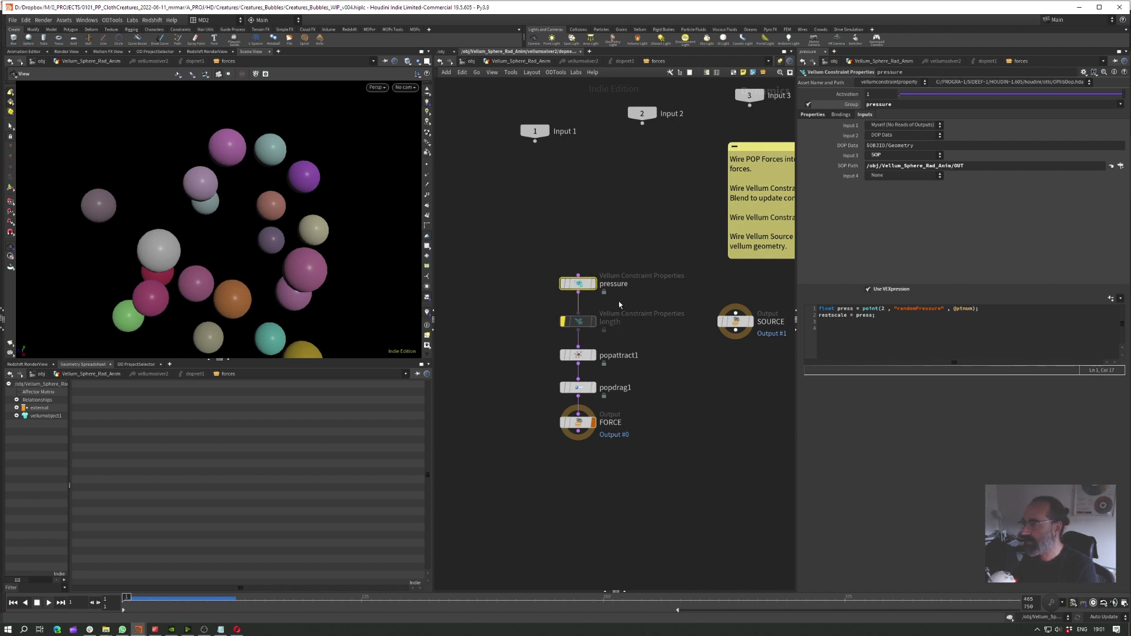
Step: In the sphere network, confirm vellumcloth1's stretch Output Group name
click(521, 60)
click(561, 360)
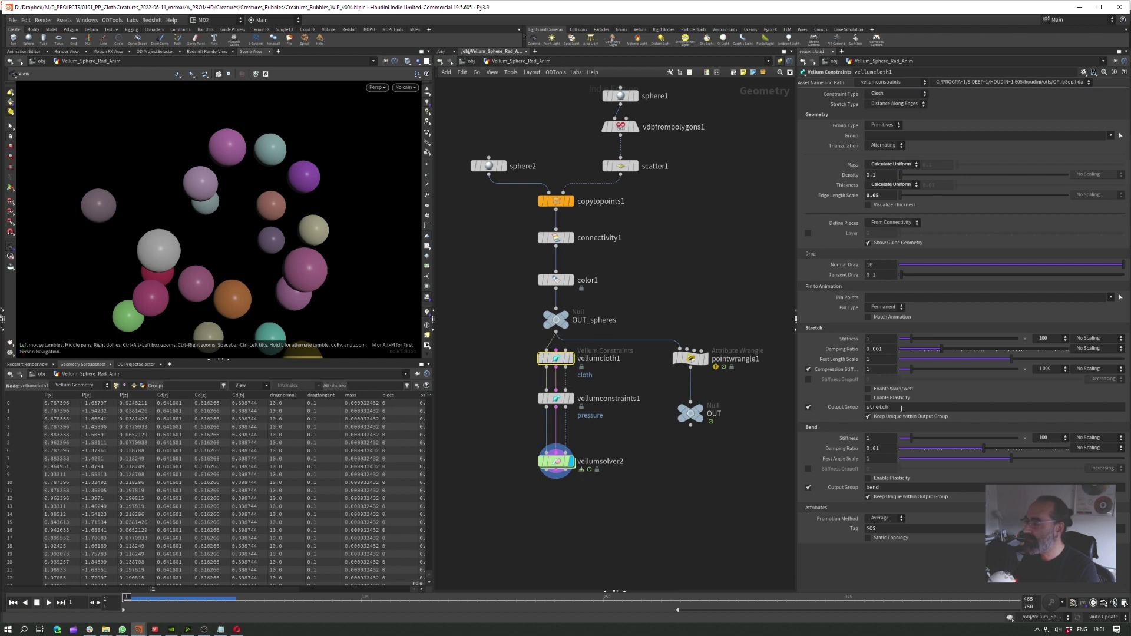
double_click(871, 407)
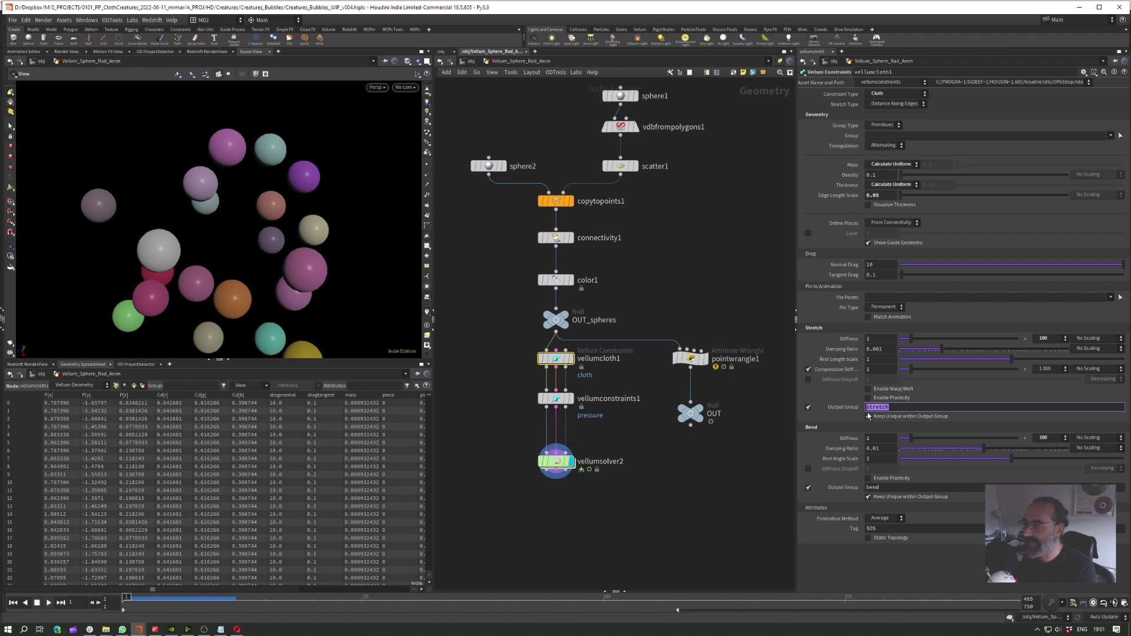
Step: Un-bypass the length node in vellumsolver2/forces, confirm its Group is stretch, and return to the sphere network
double_click(556, 458)
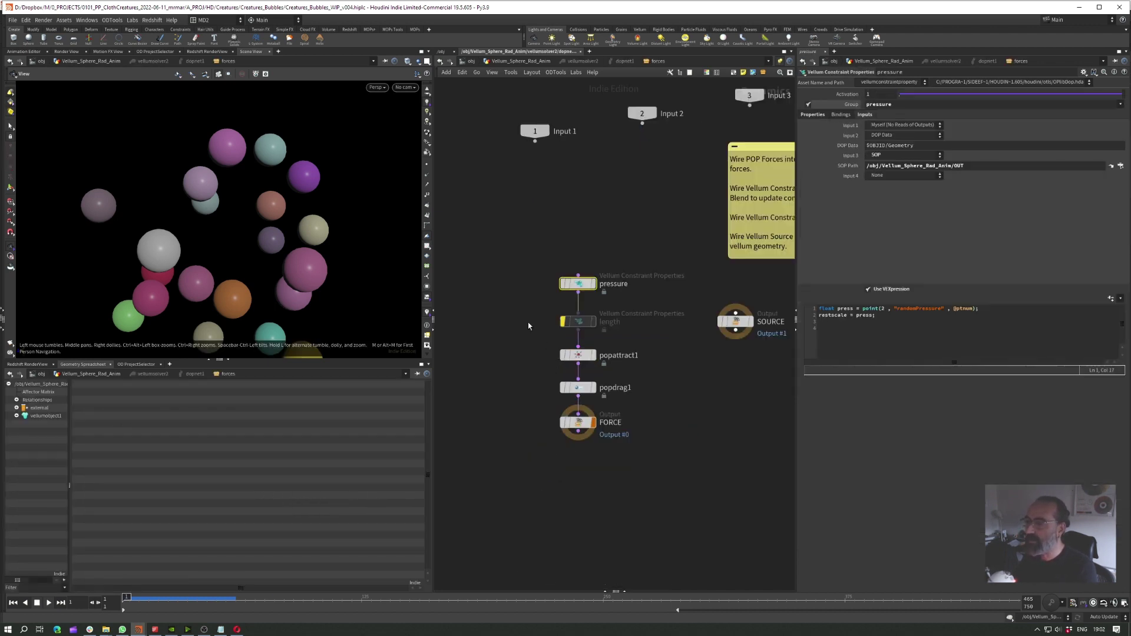
click(564, 321)
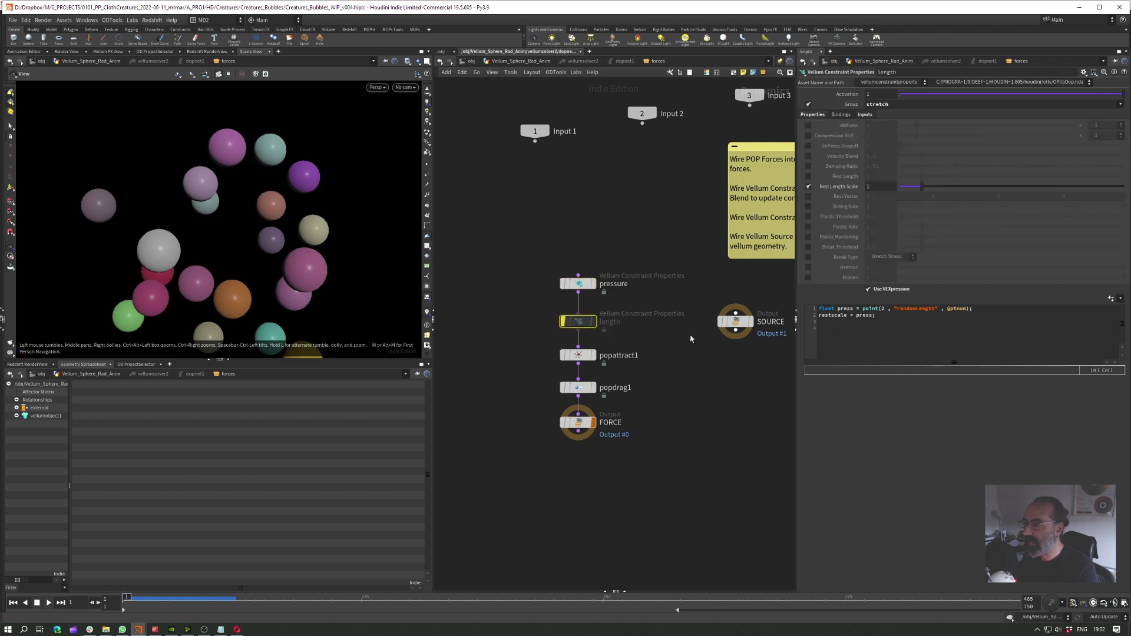
click(564, 322)
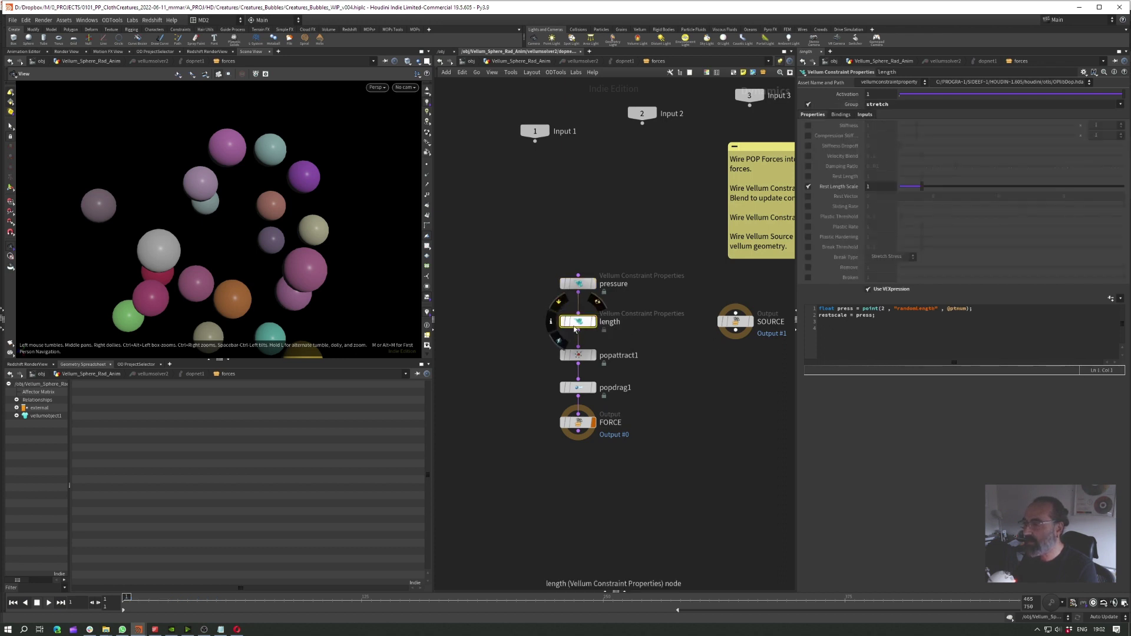
click(902, 103)
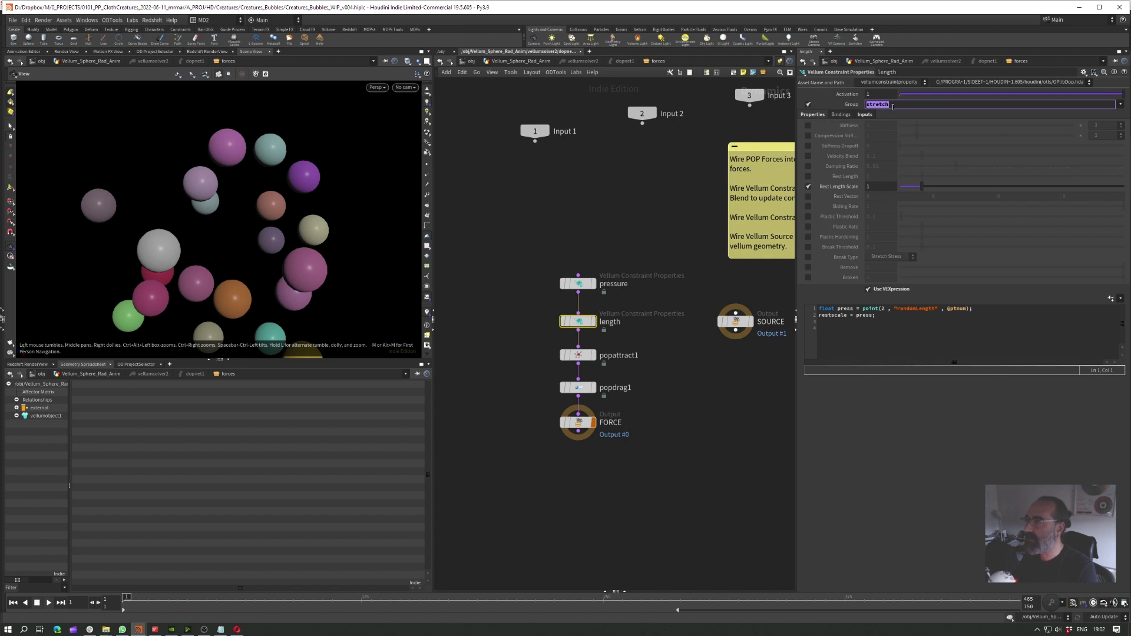
click(898, 104)
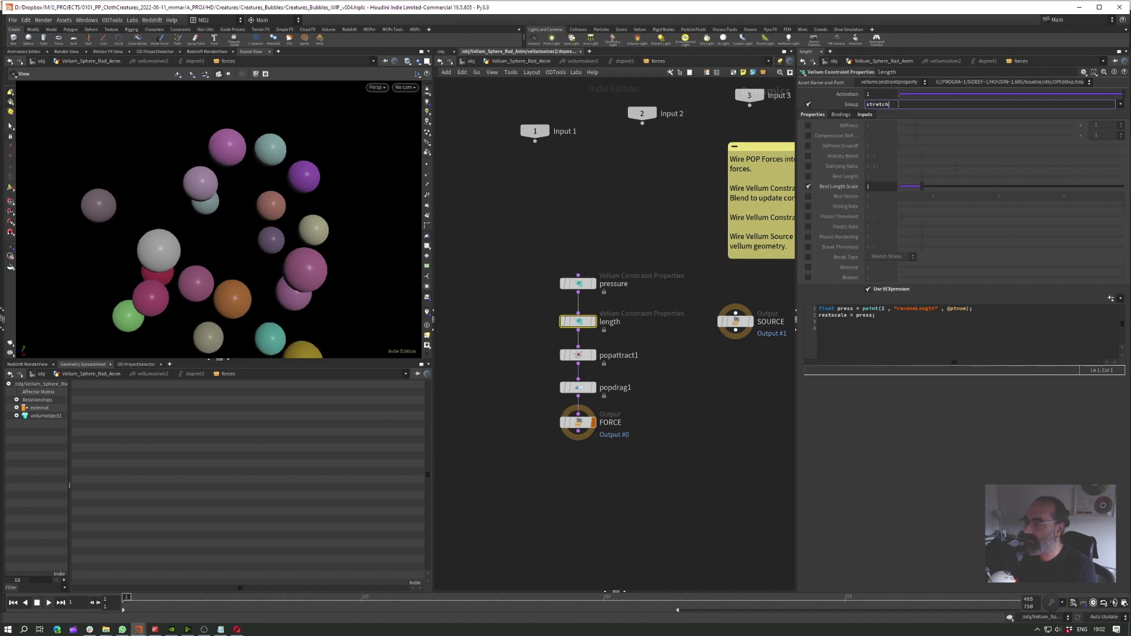
double_click(898, 104)
click(514, 62)
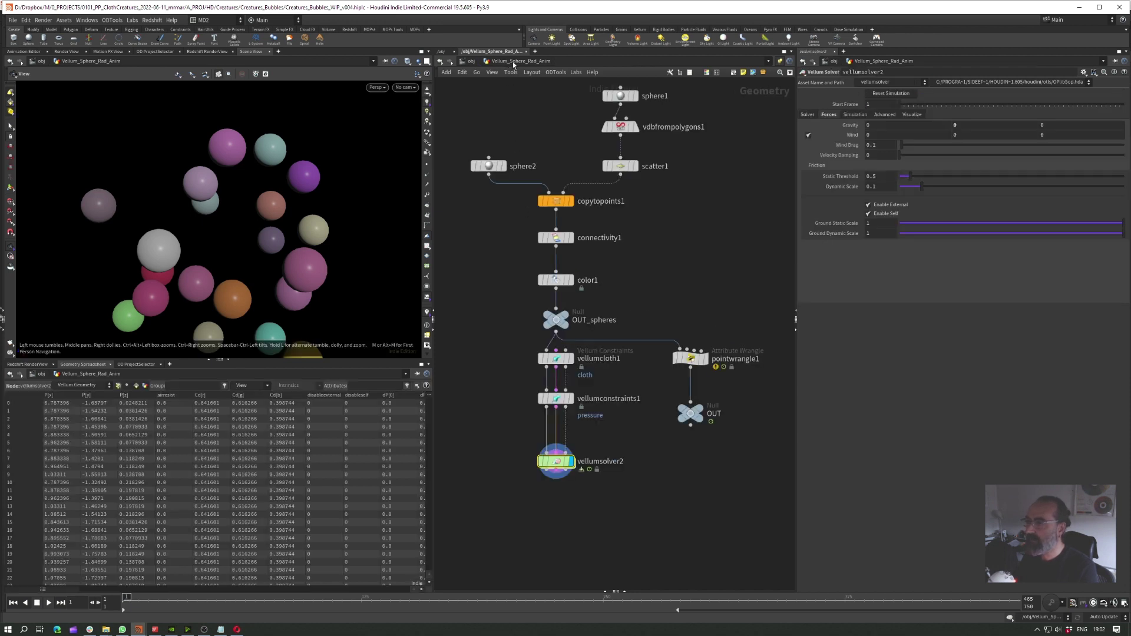
Step: Uncomment pointwrangle1's f@randomLength fit01 line, commit it, and re-enter vellumsolver2's forces network
click(691, 358)
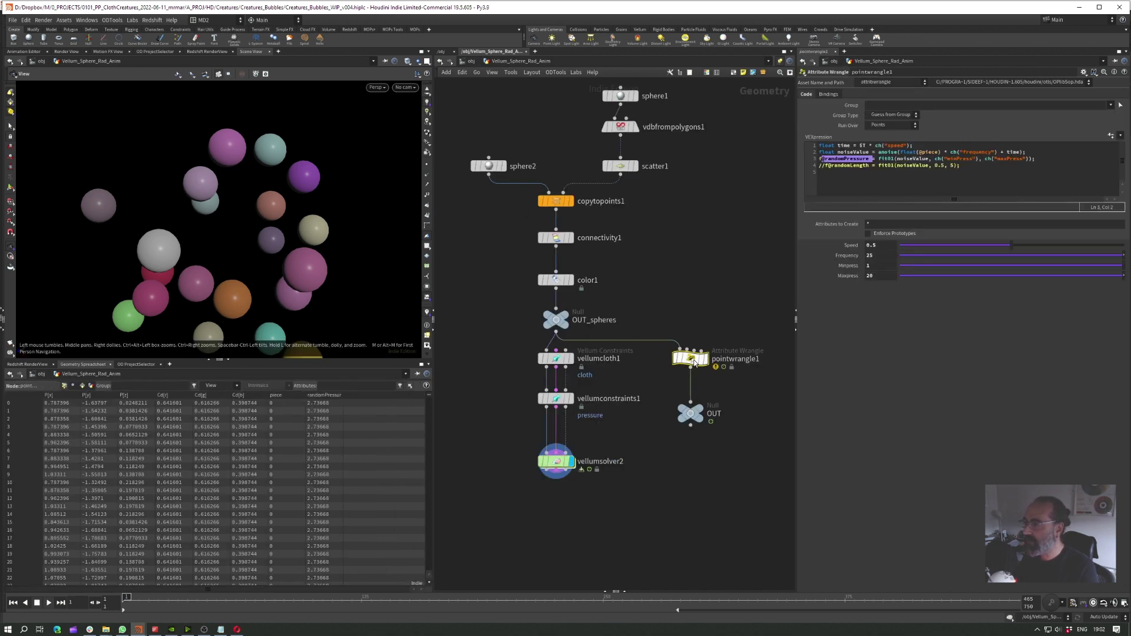
click(837, 165)
drag(824, 166, 819, 166)
key(BackSpace)
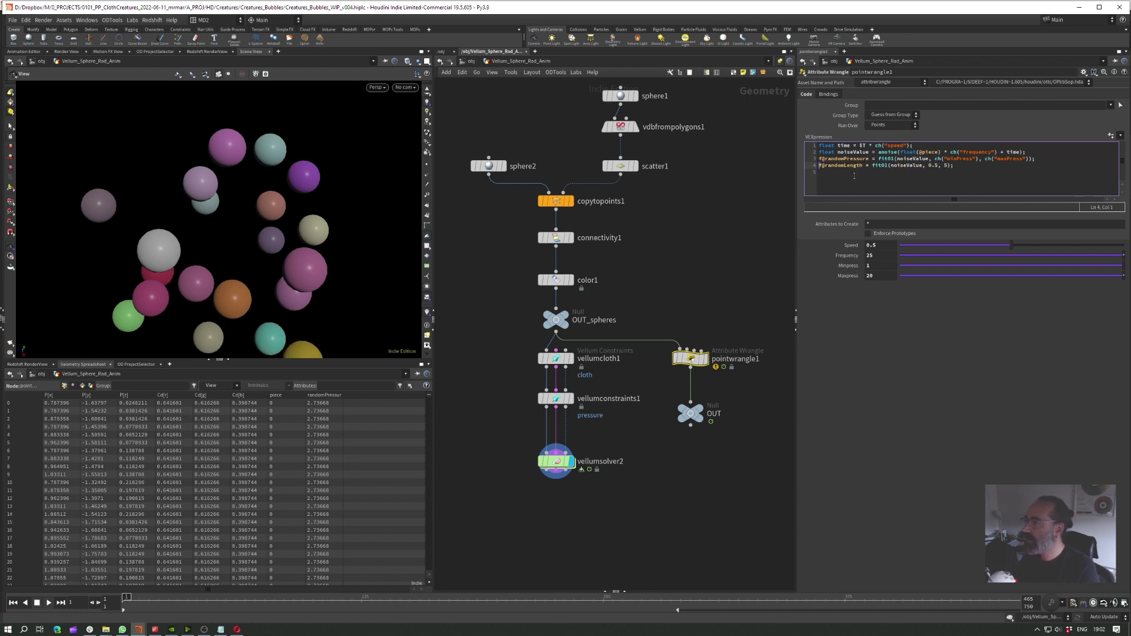
drag(864, 166, 825, 167)
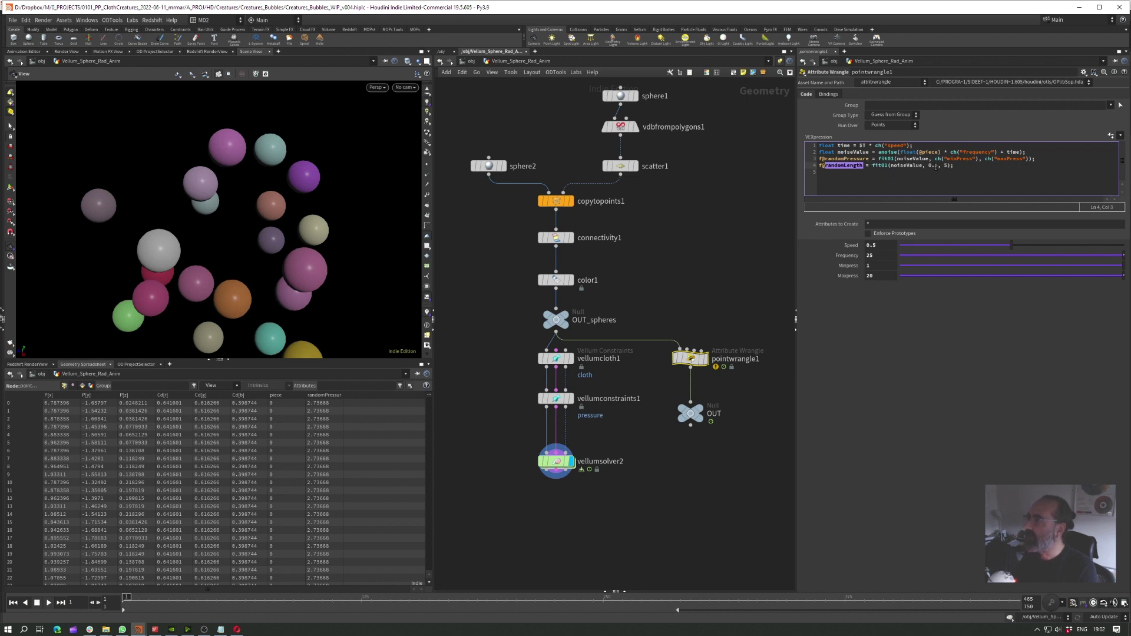
drag(931, 166, 937, 167)
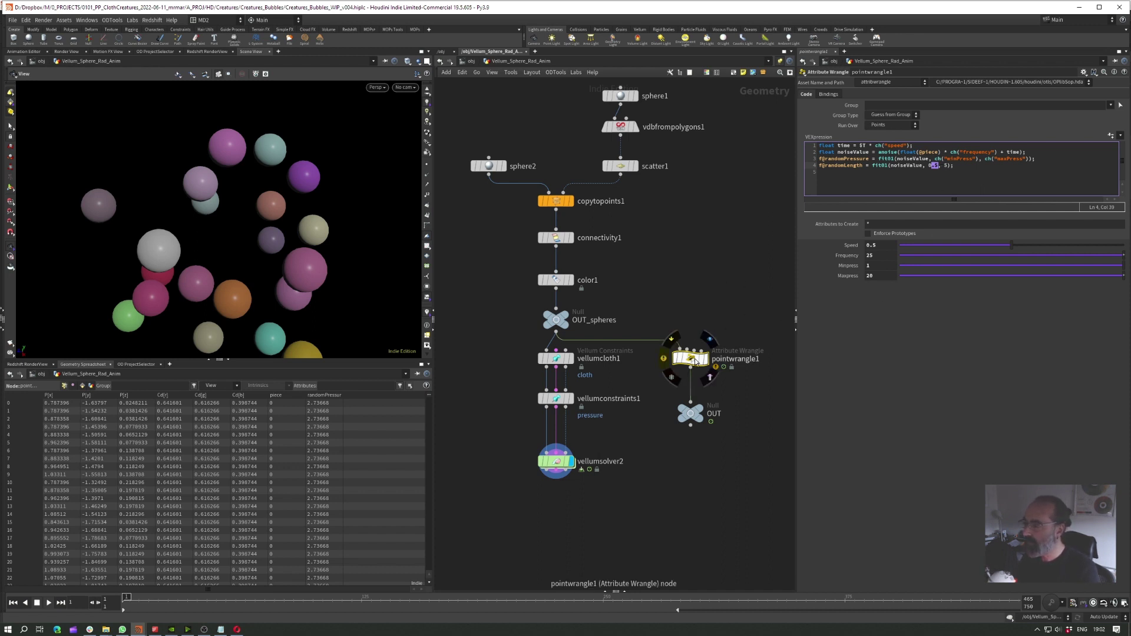
click(694, 353)
double_click(557, 462)
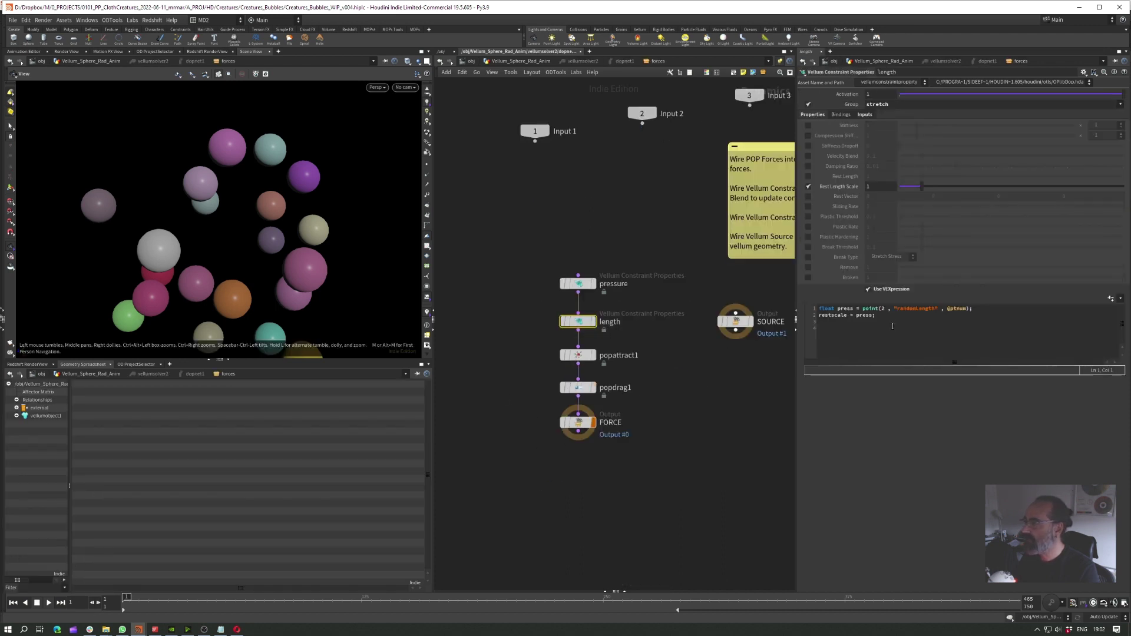
Step: Check the length node's point() lookup reads "randomLength", then play the simulation
click(816, 328)
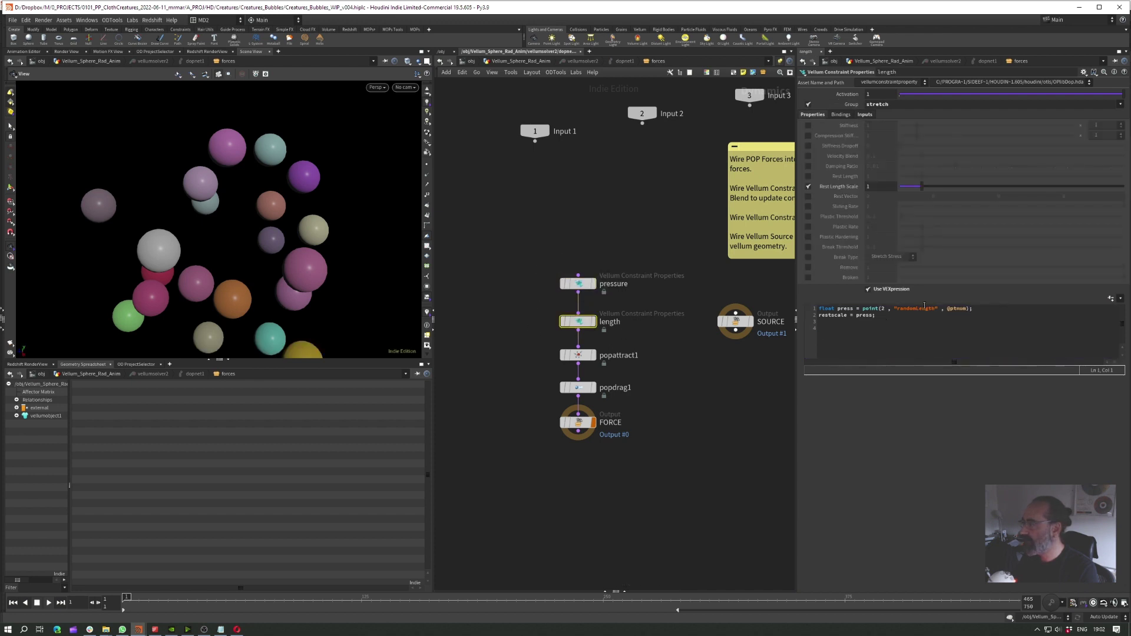
drag(936, 310, 897, 309)
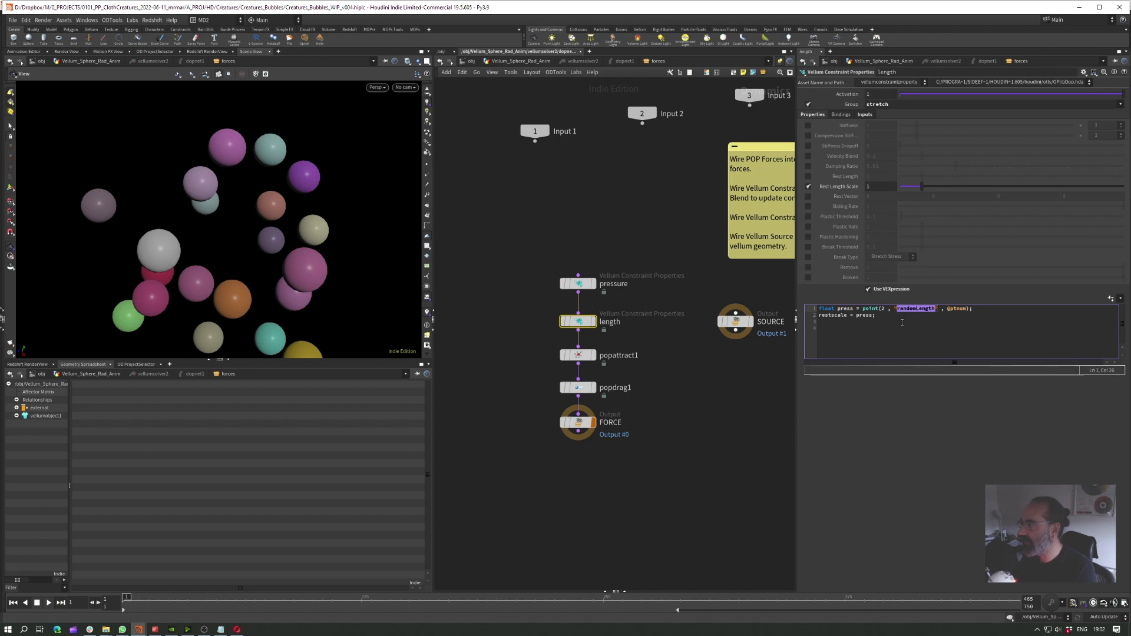
click(916, 308)
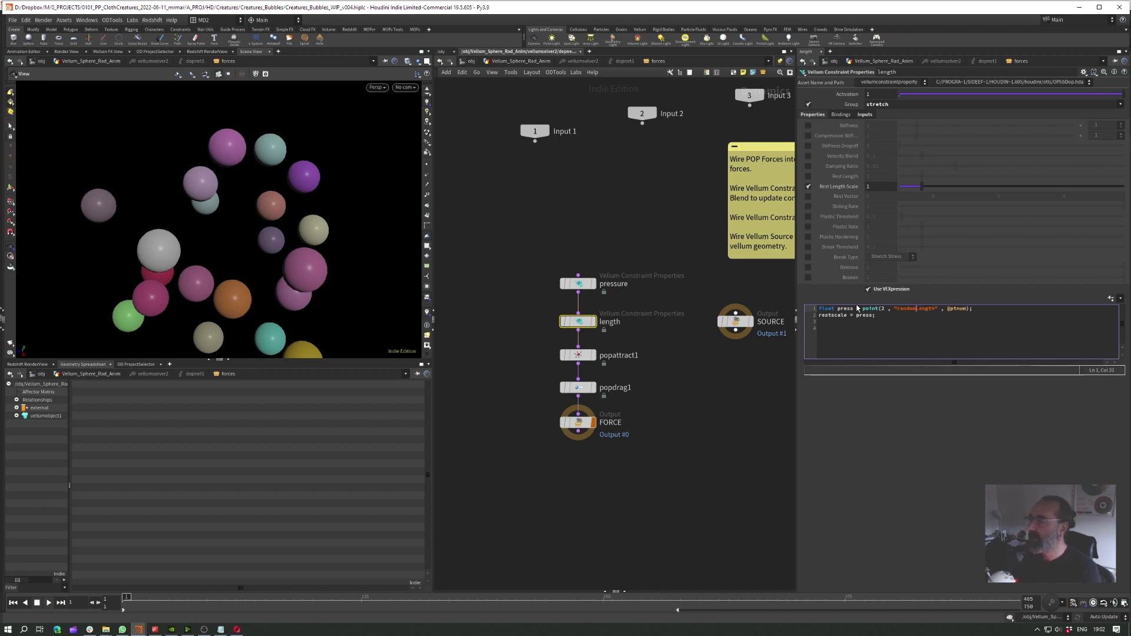
click(49, 603)
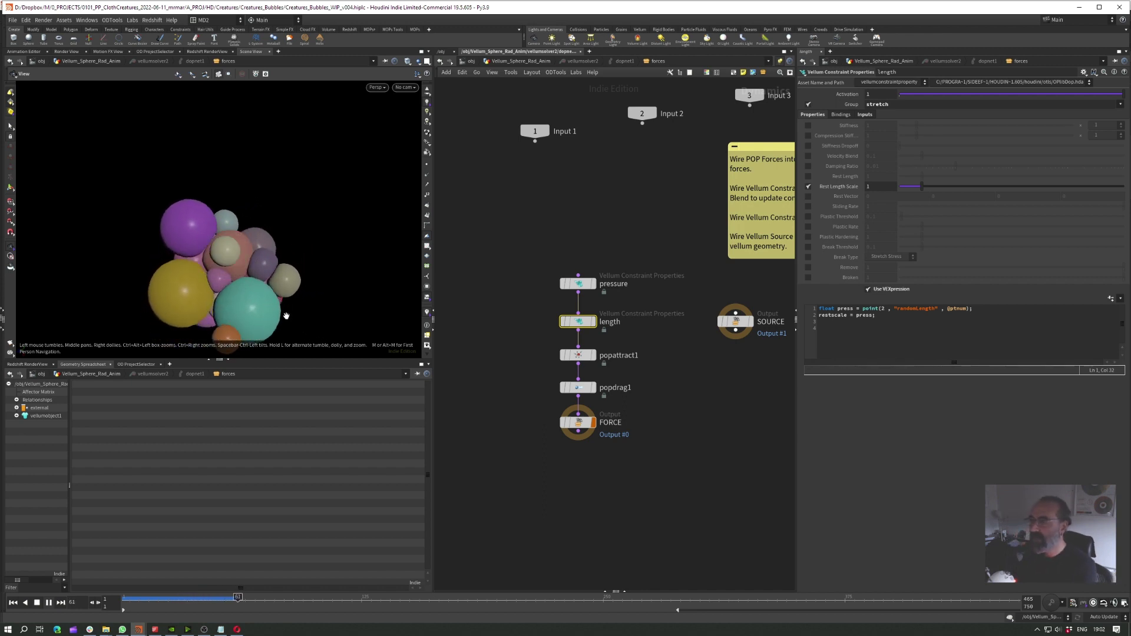
Step: Stop playback at frame 71 and return to the Vellum_Sphere_Rad_Anim geometry network
click(36, 602)
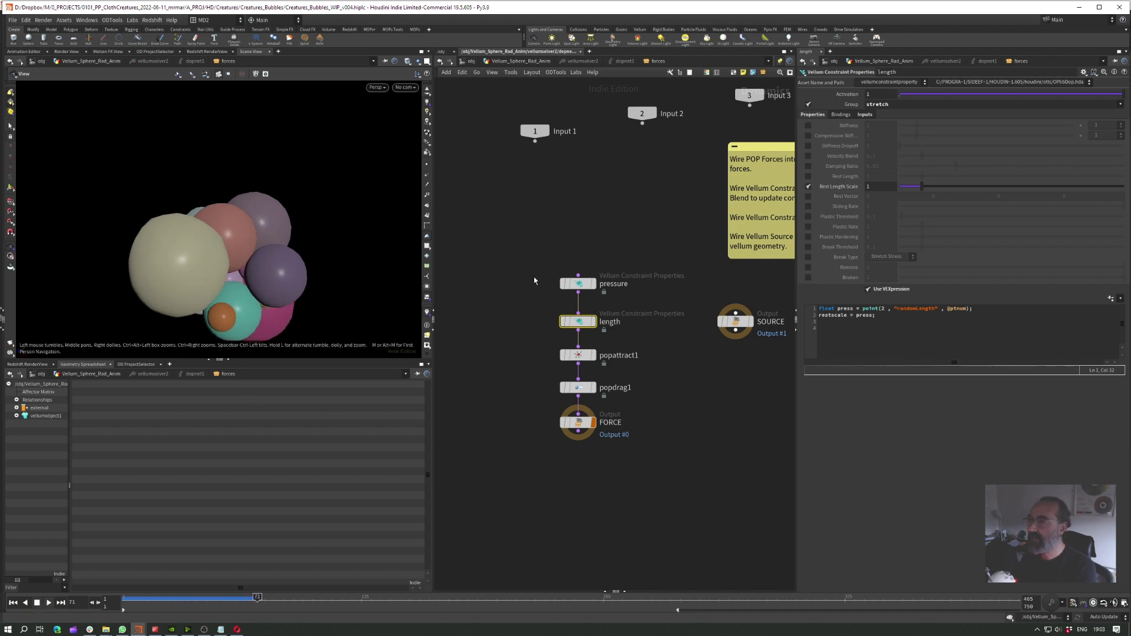
click(526, 62)
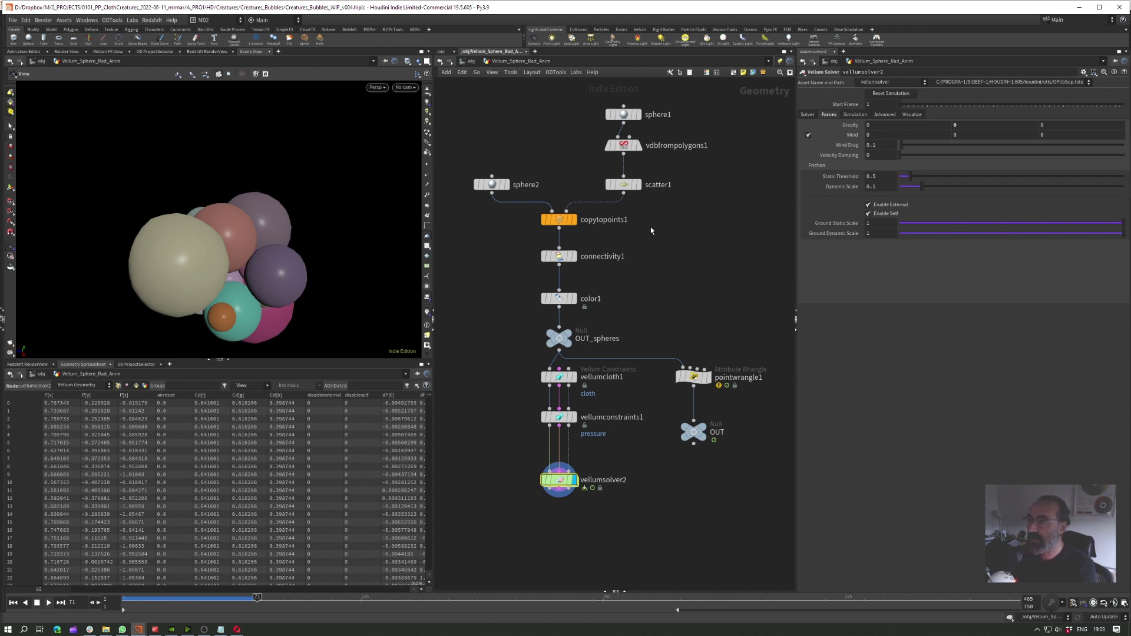
middle_drag(650, 266, 645, 282)
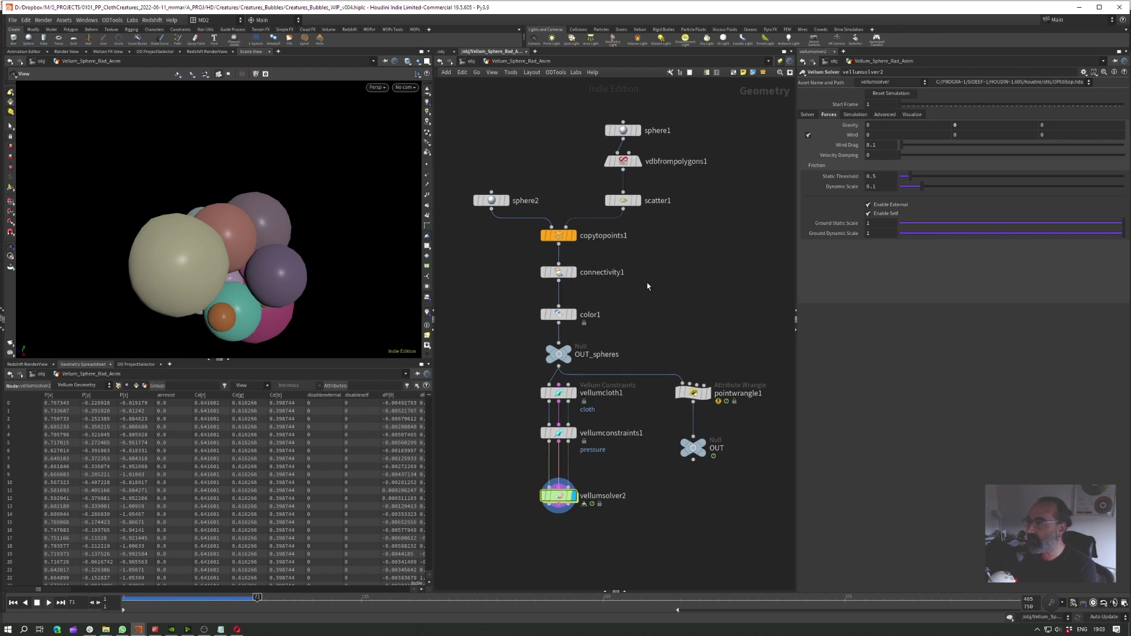